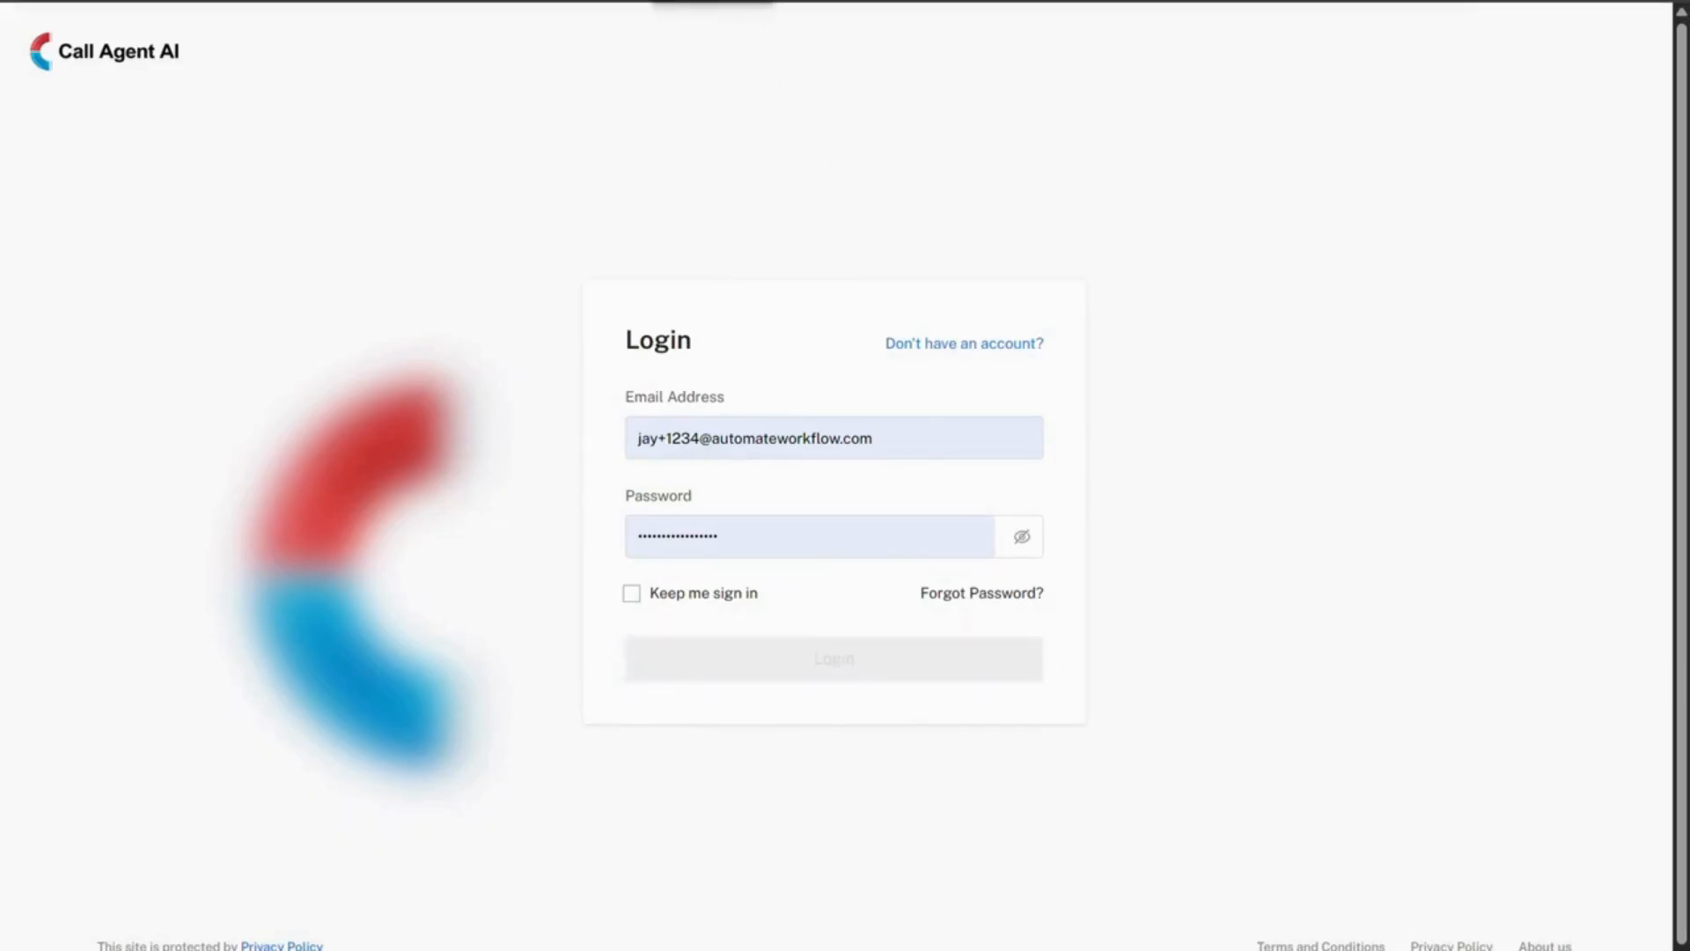
Enter the account password in the login form
{"action": "left_click", "coordinate": [649, 555]}
{"action": "key", "text": "ctrl+v"}
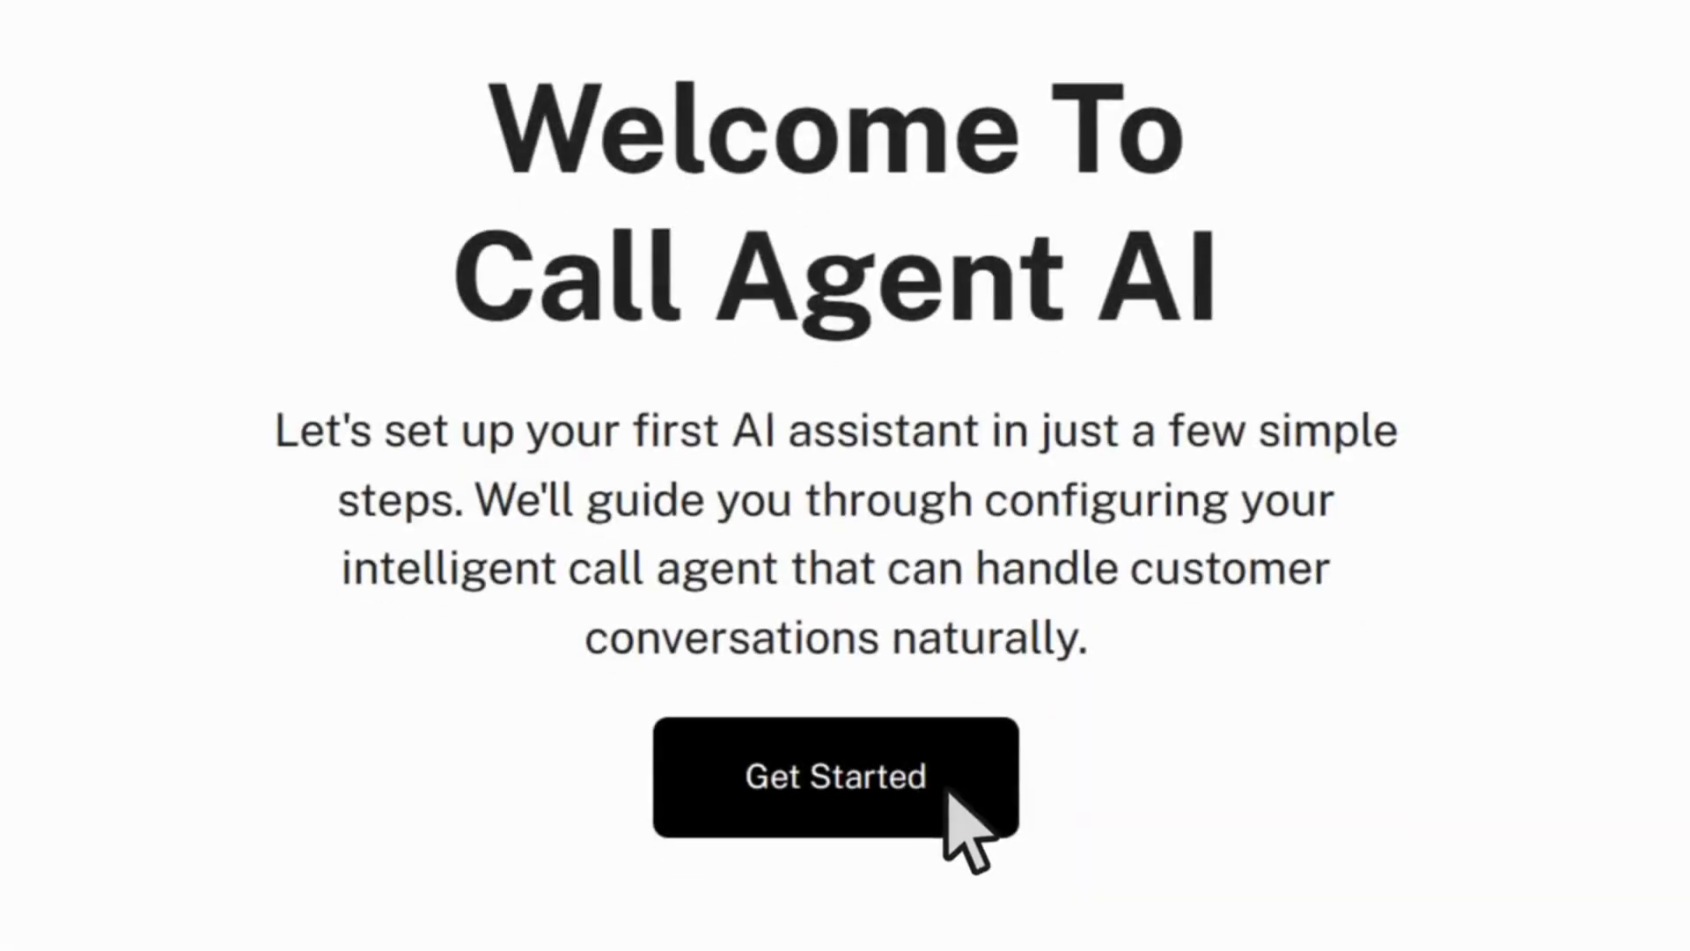
Start the assistant setup and choose Call Agent AI + Zoho CRM as the agent type
{"action": "left_click", "coordinate": [962, 786]}
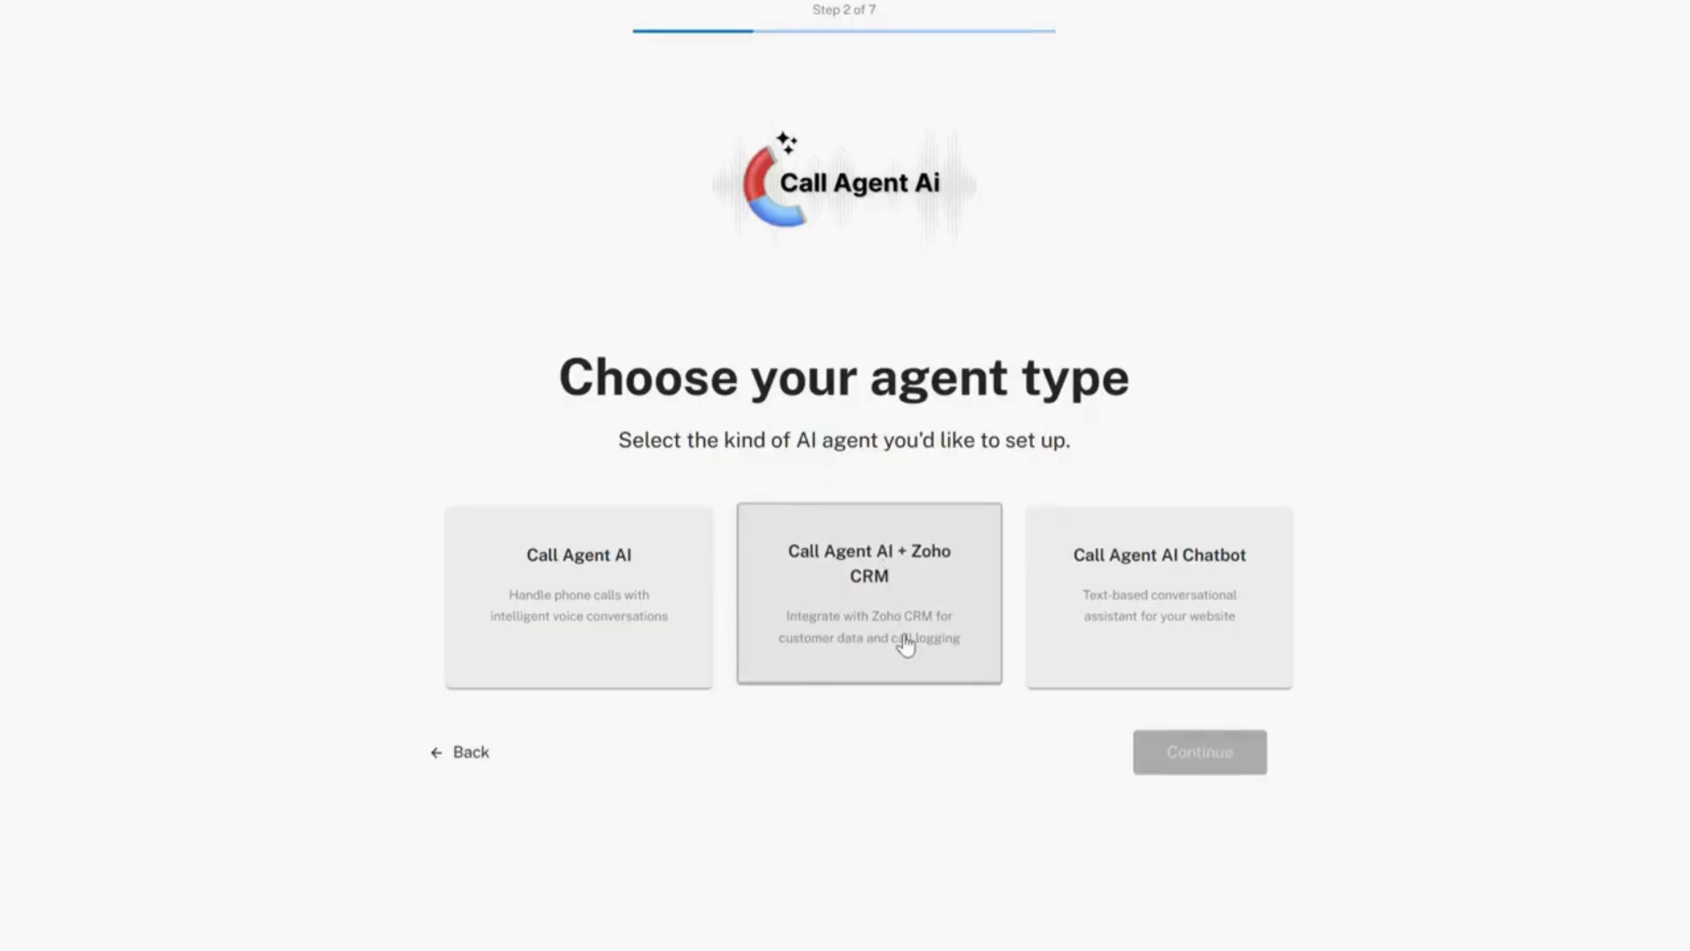
{"action": "left_click", "coordinate": [906, 645]}
{"action": "left_click", "coordinate": [1162, 751]}
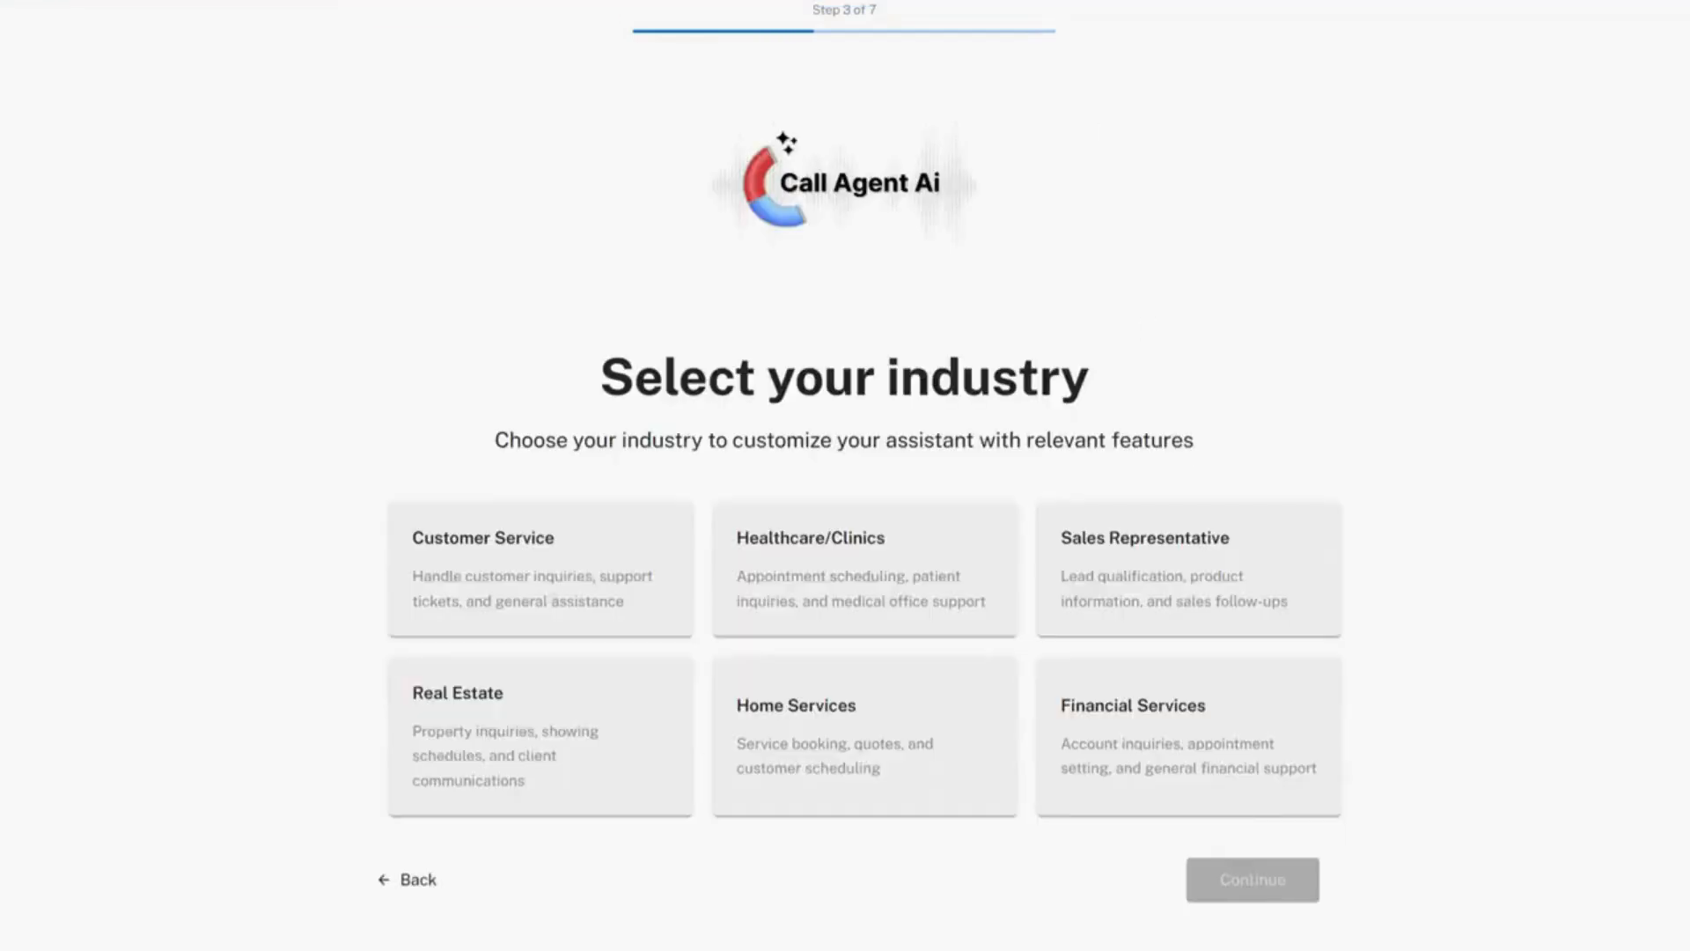
{"action": "left_click", "coordinate": [1189, 570]}
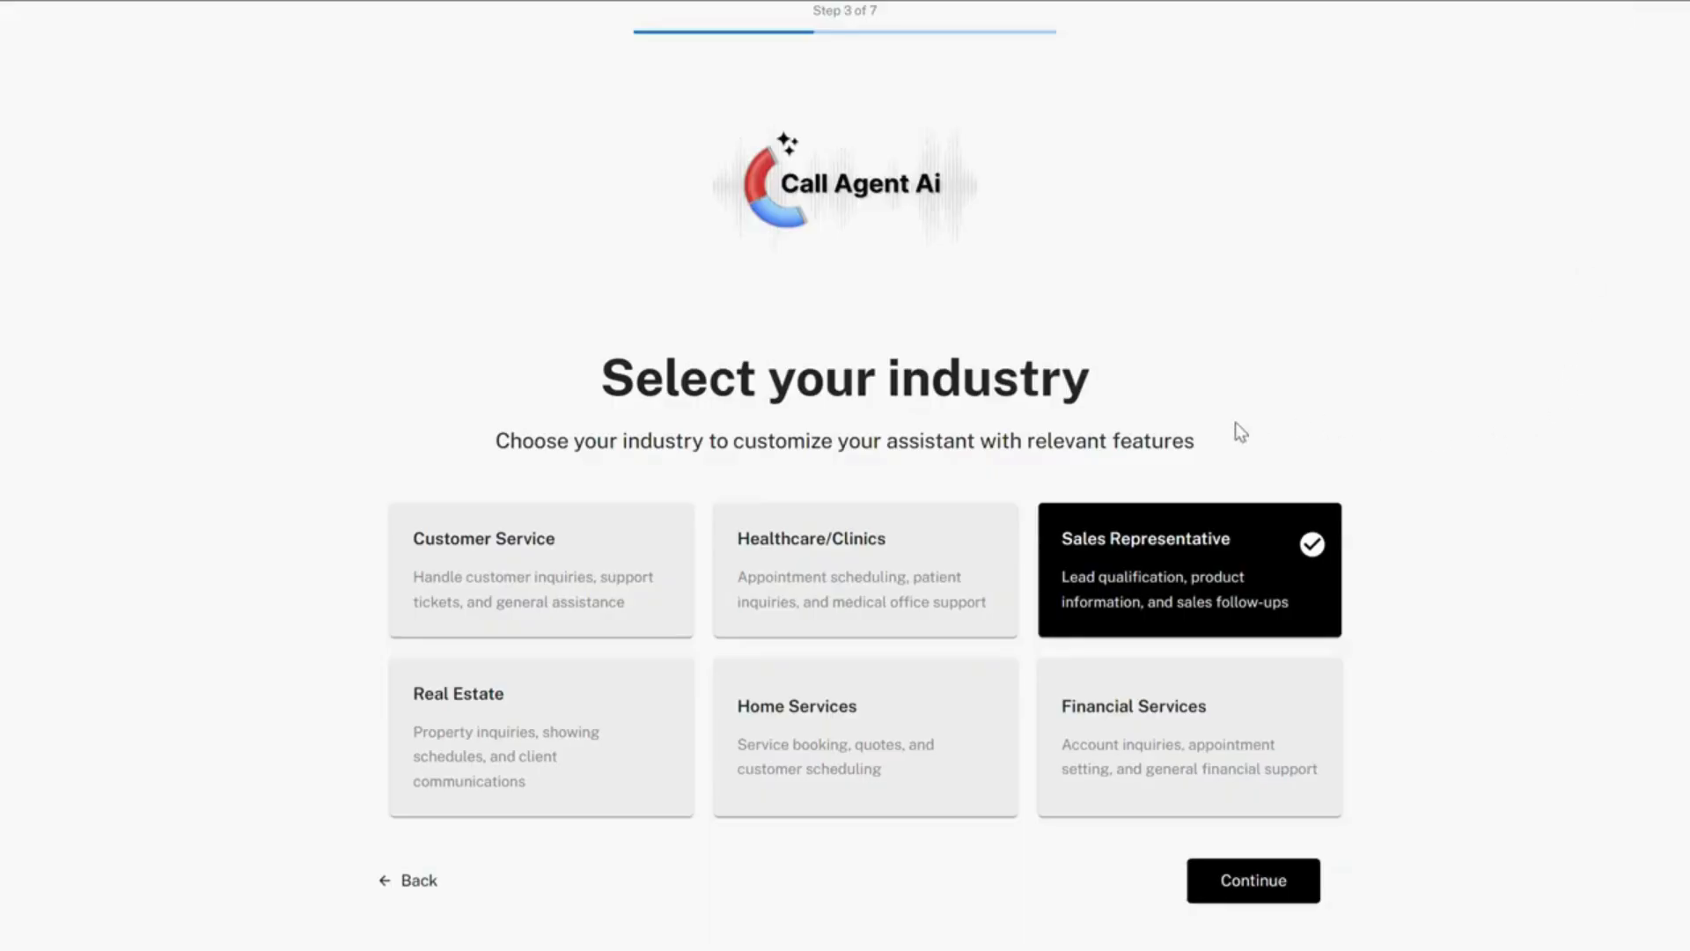
{"action": "left_click", "coordinate": [547, 541]}
{"action": "left_click", "coordinate": [842, 577]}
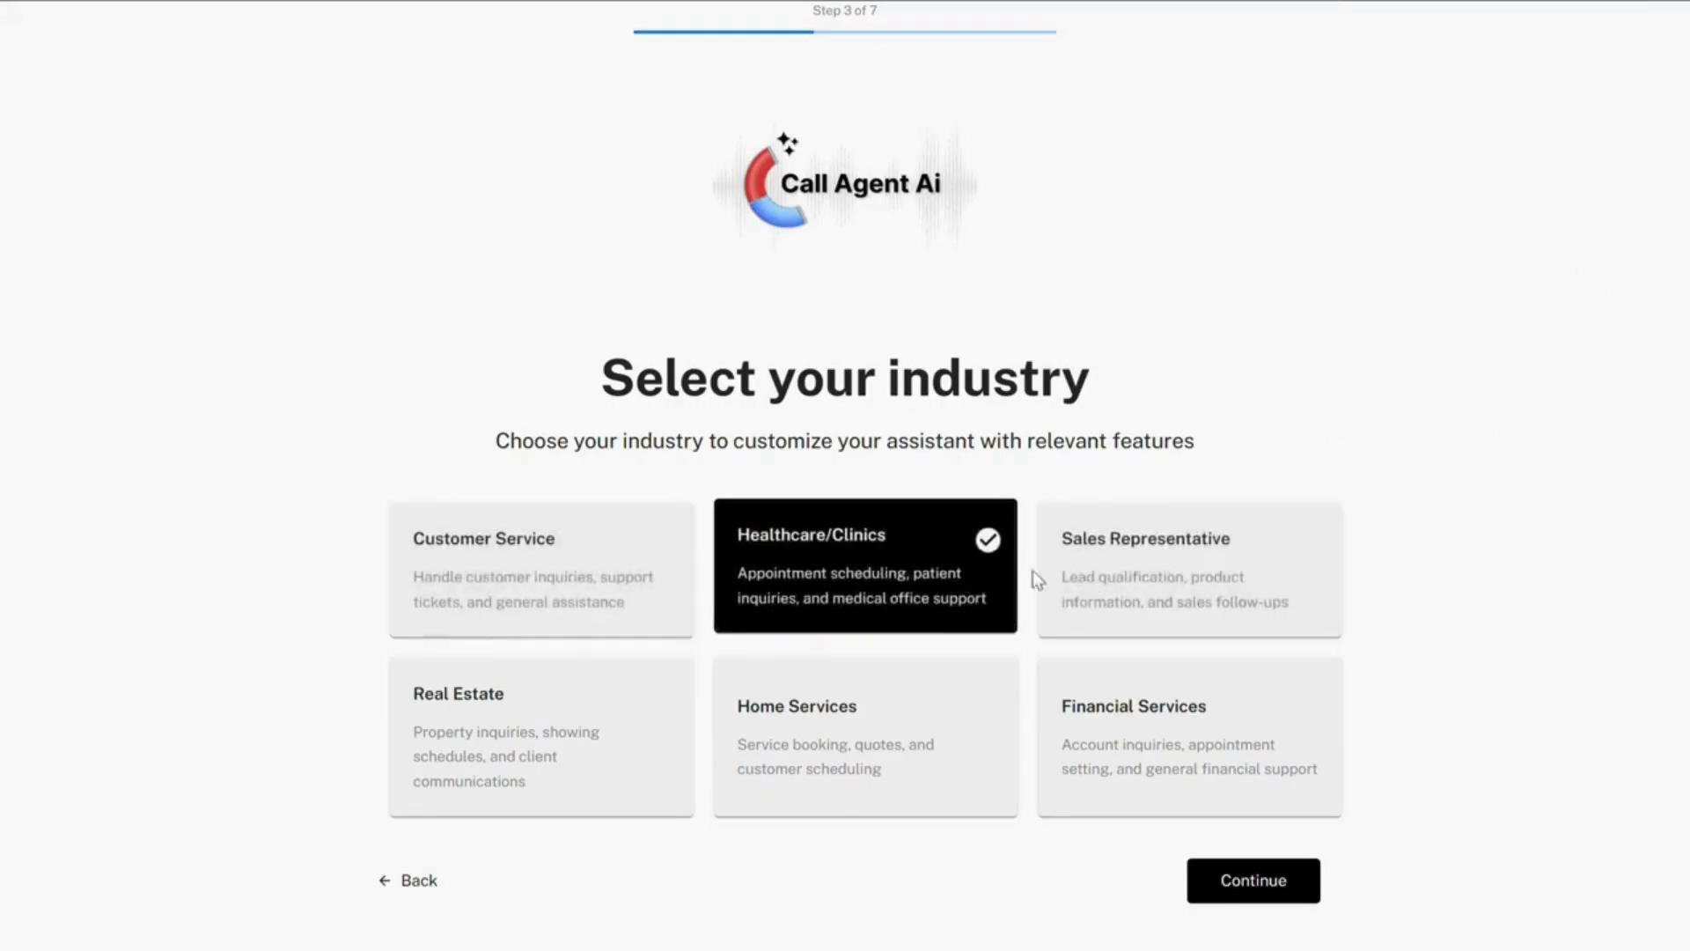
{"action": "left_click", "coordinate": [1173, 578]}
{"action": "left_click", "coordinate": [616, 734]}
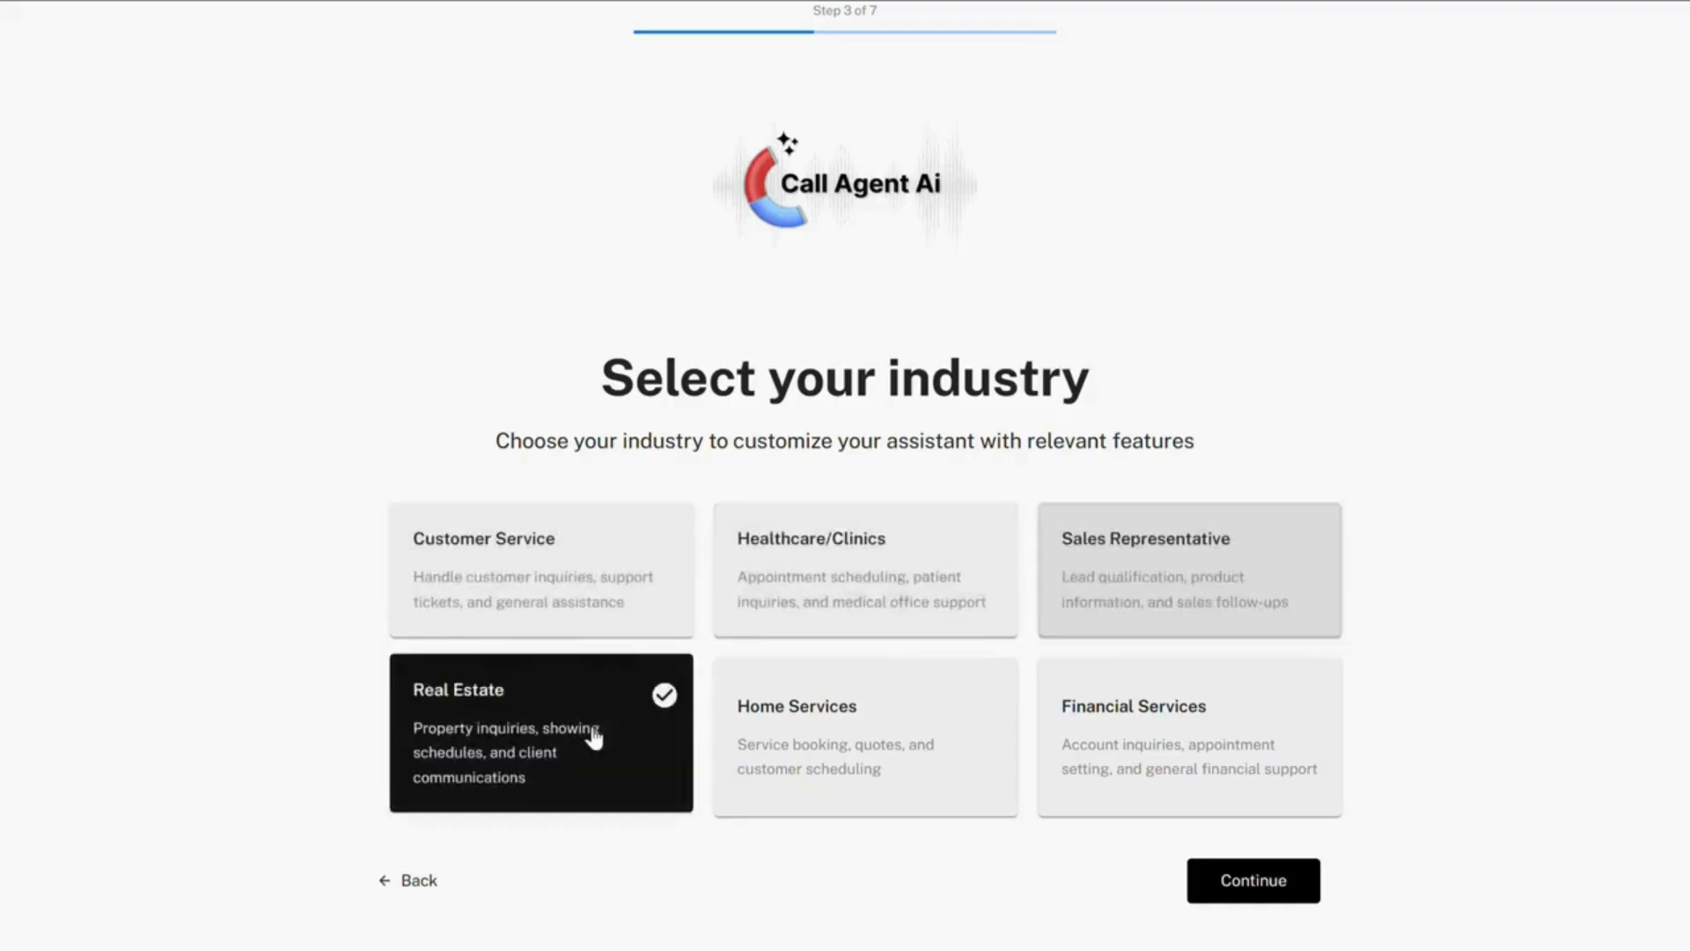
{"action": "left_click", "coordinate": [904, 748]}
{"action": "left_click", "coordinate": [1129, 750]}
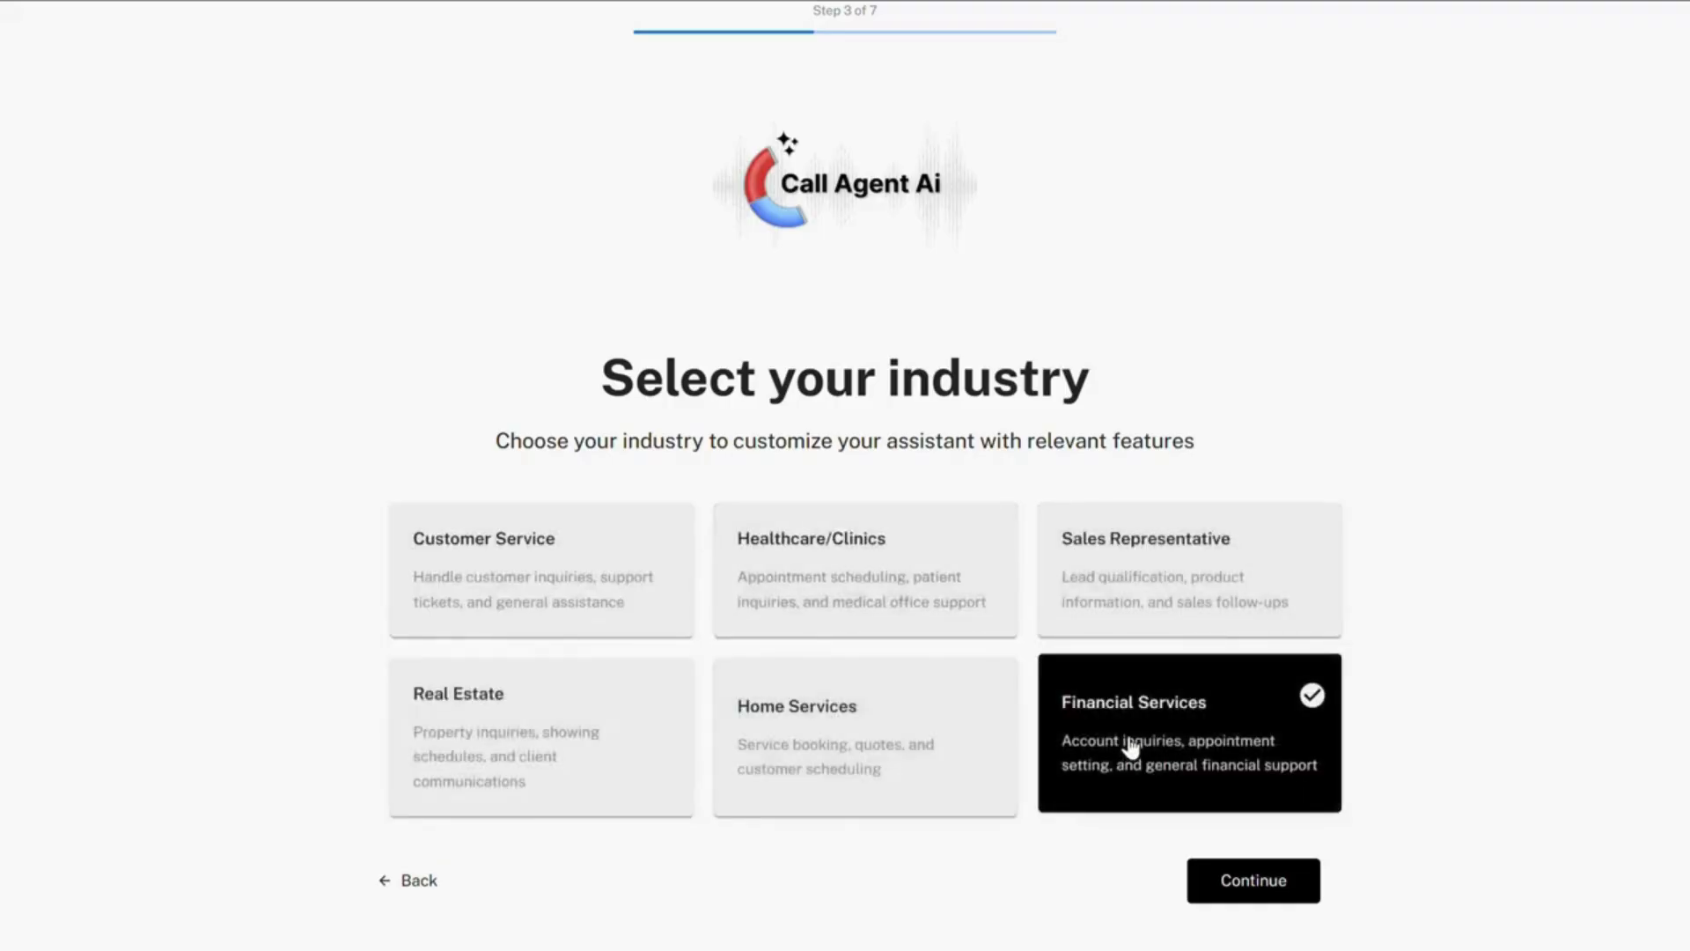
Choose Sales Representative as the industry and continue to the agent customization
{"action": "left_click", "coordinate": [1125, 607]}
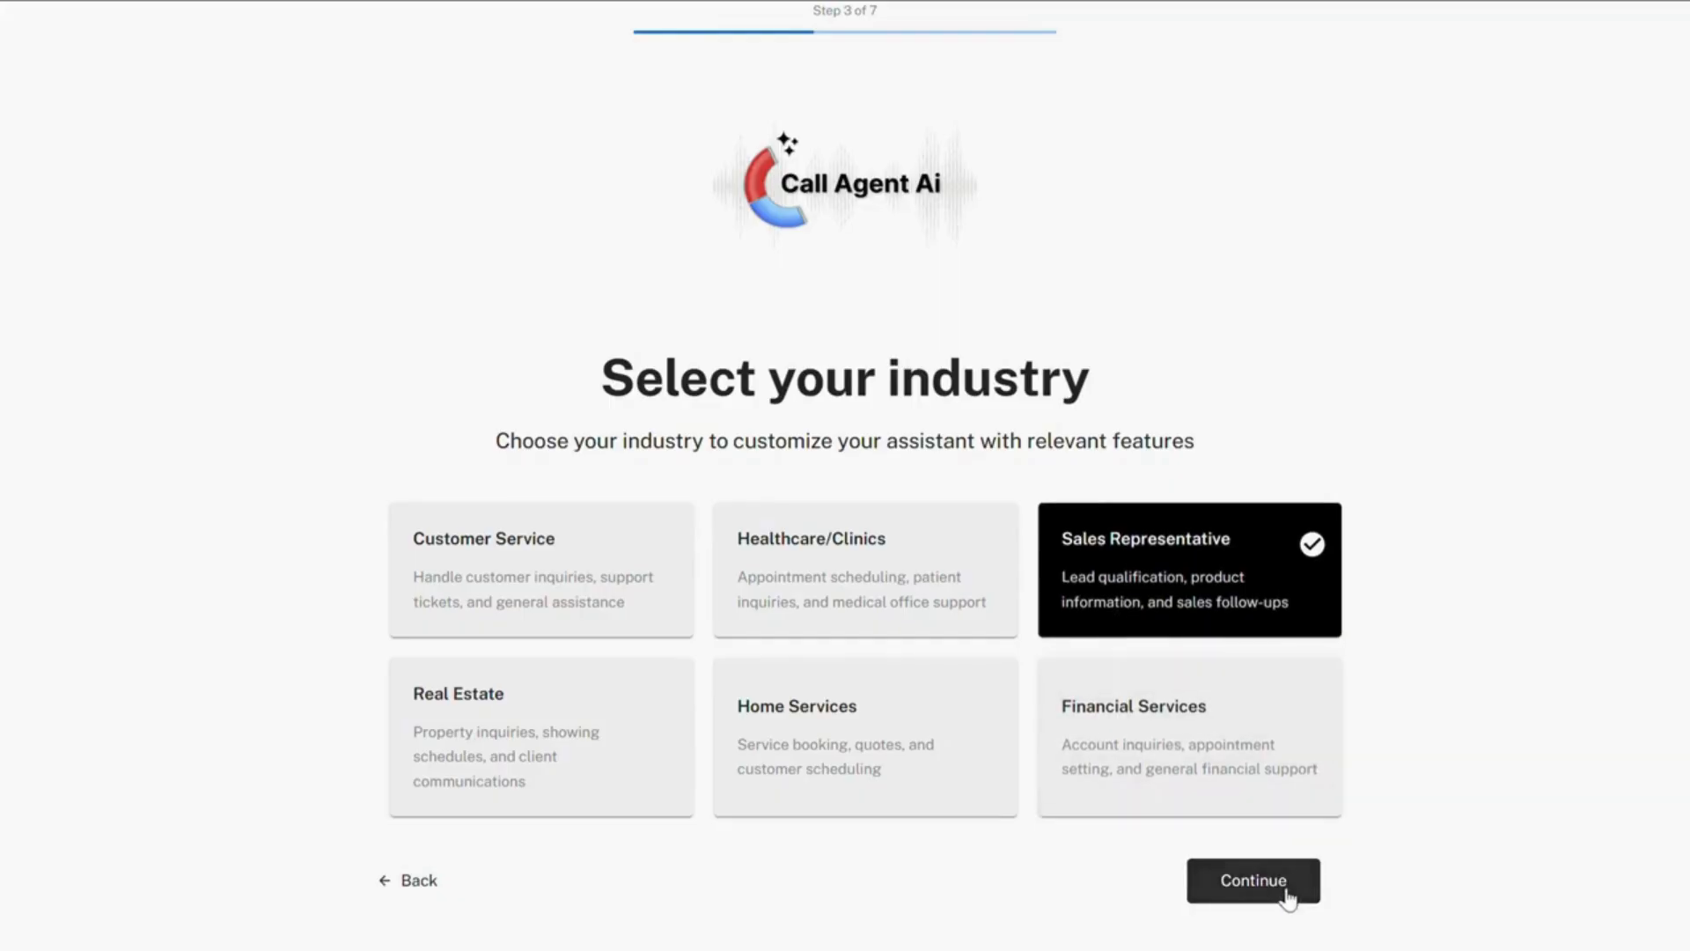
{"action": "left_click", "coordinate": [1253, 880]}
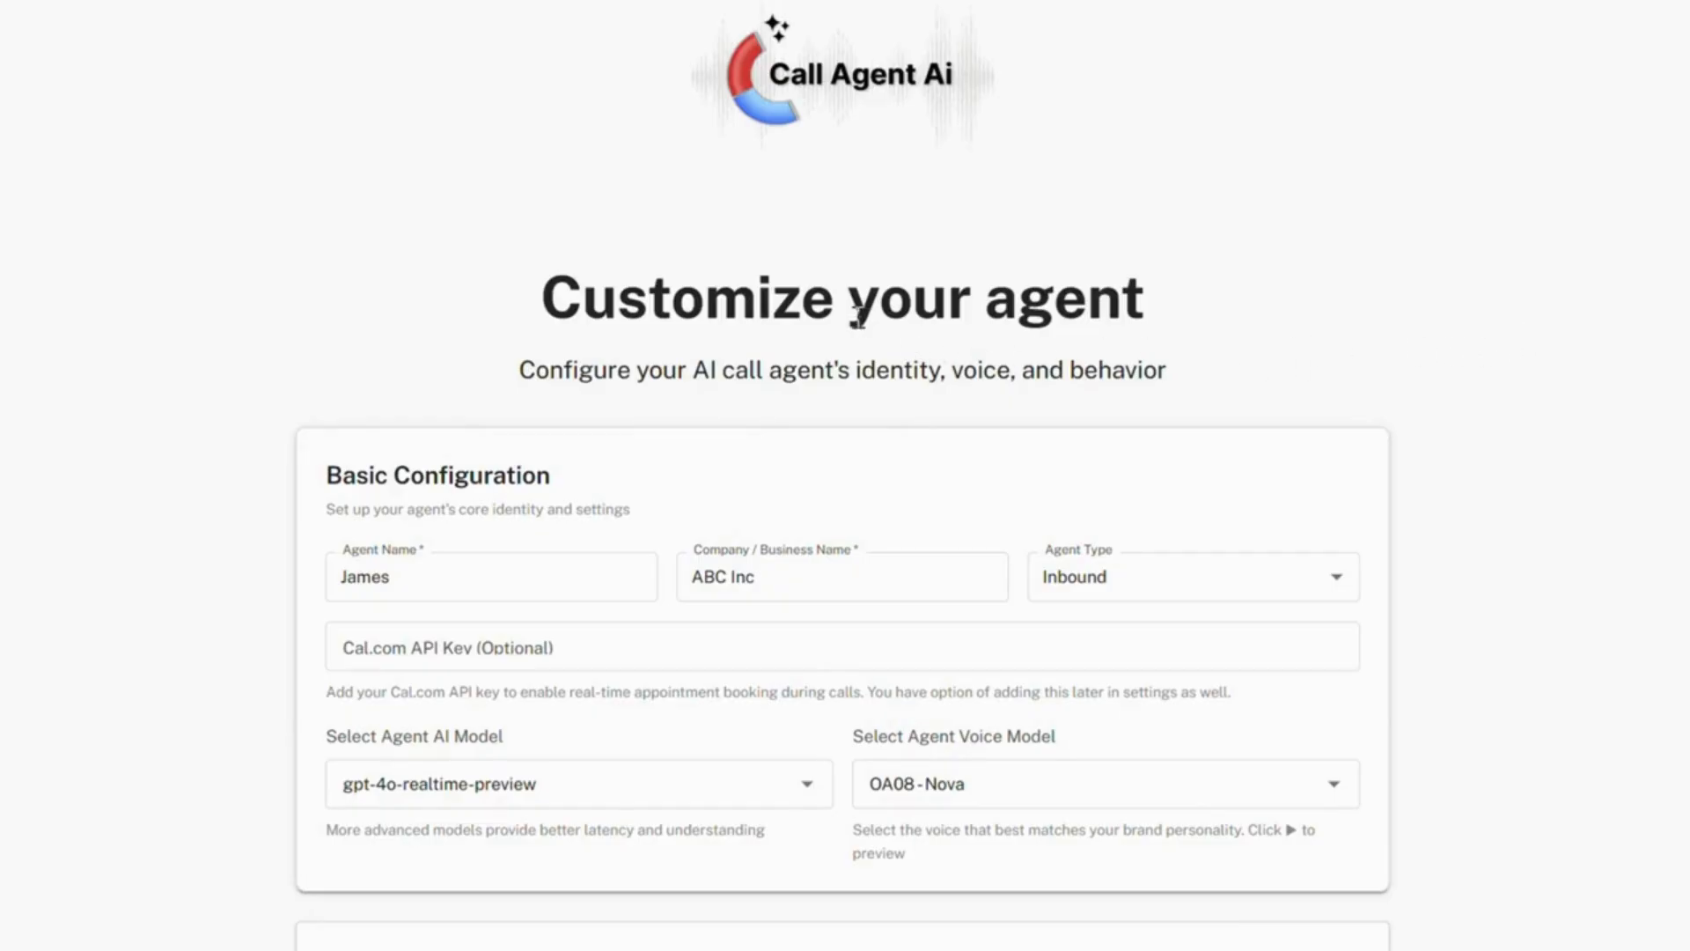
Check the agent name and company name in the basic configuration, and set the agent type to Inbound
{"action": "triple_click", "coordinate": [858, 313]}
{"action": "triple_click", "coordinate": [453, 478]}
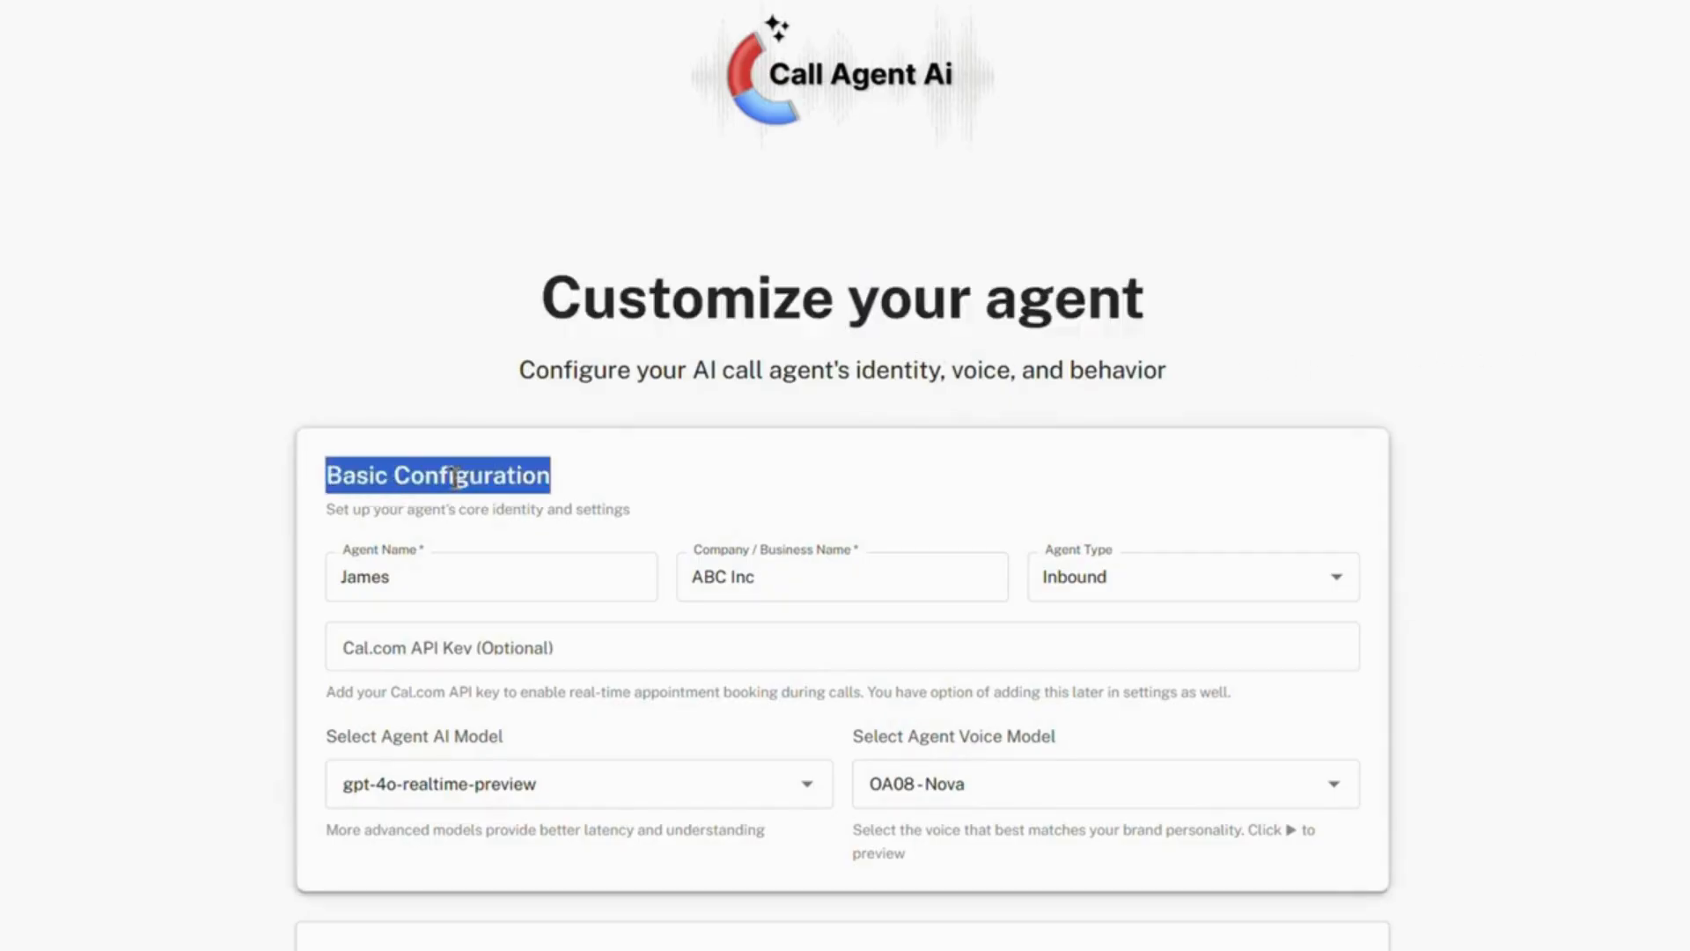
{"action": "left_click", "coordinate": [633, 493]}
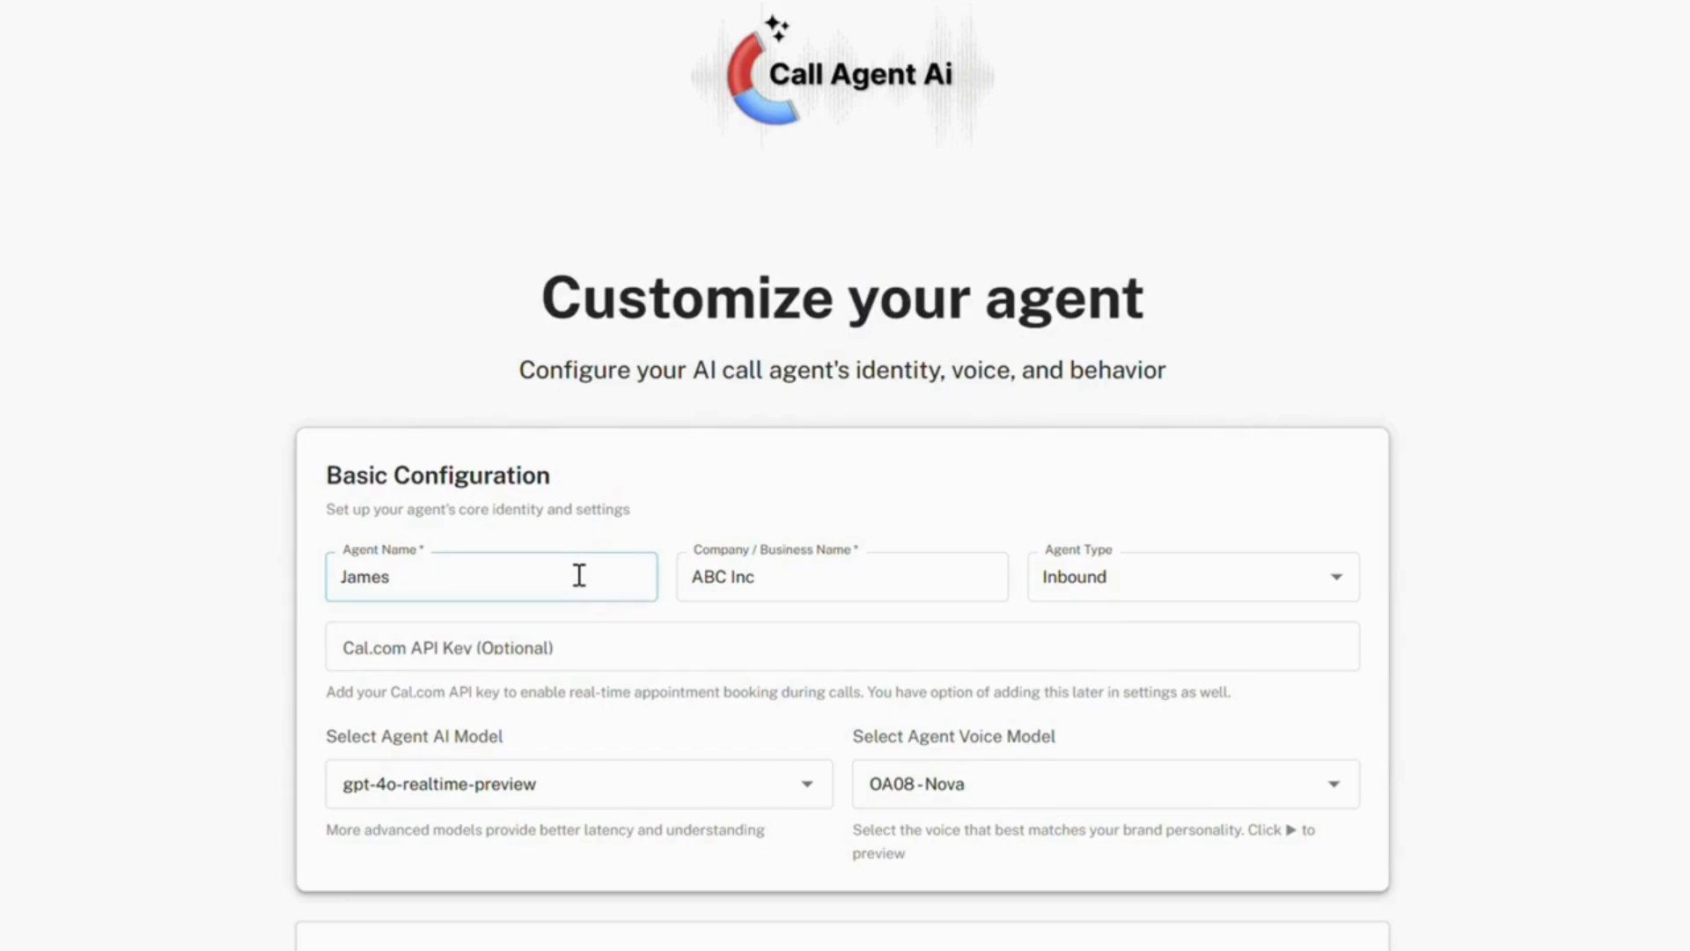
{"action": "left_click", "coordinate": [463, 582]}
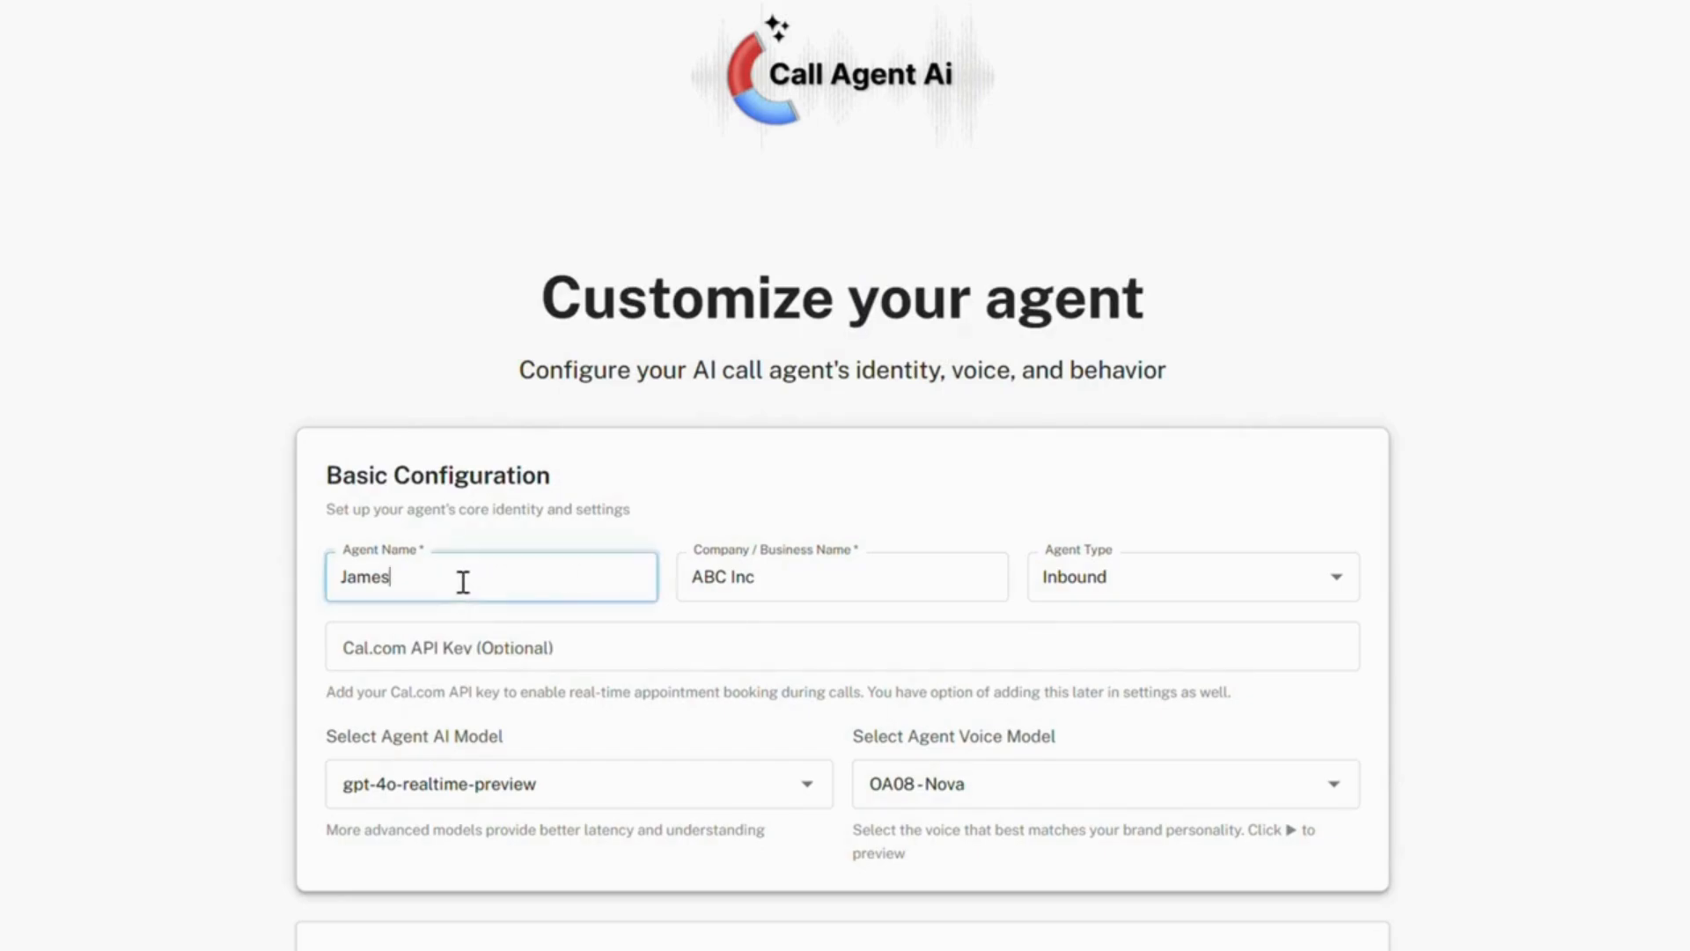
{"action": "left_click", "coordinate": [812, 585]}
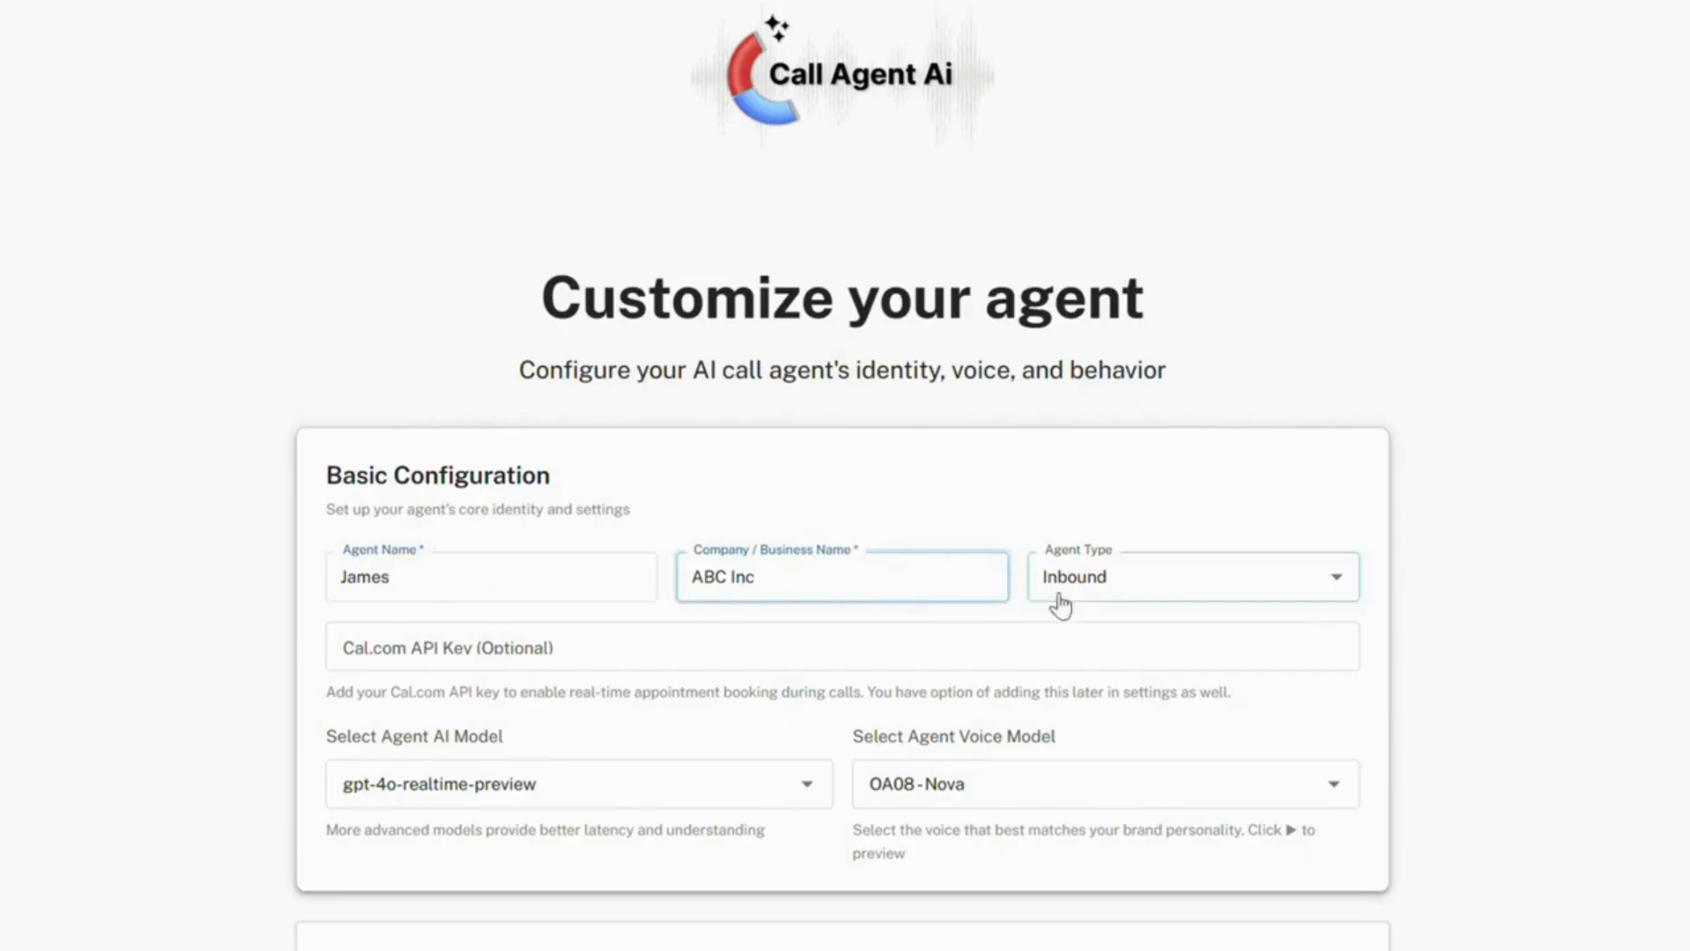
{"action": "left_click", "coordinate": [1155, 587]}
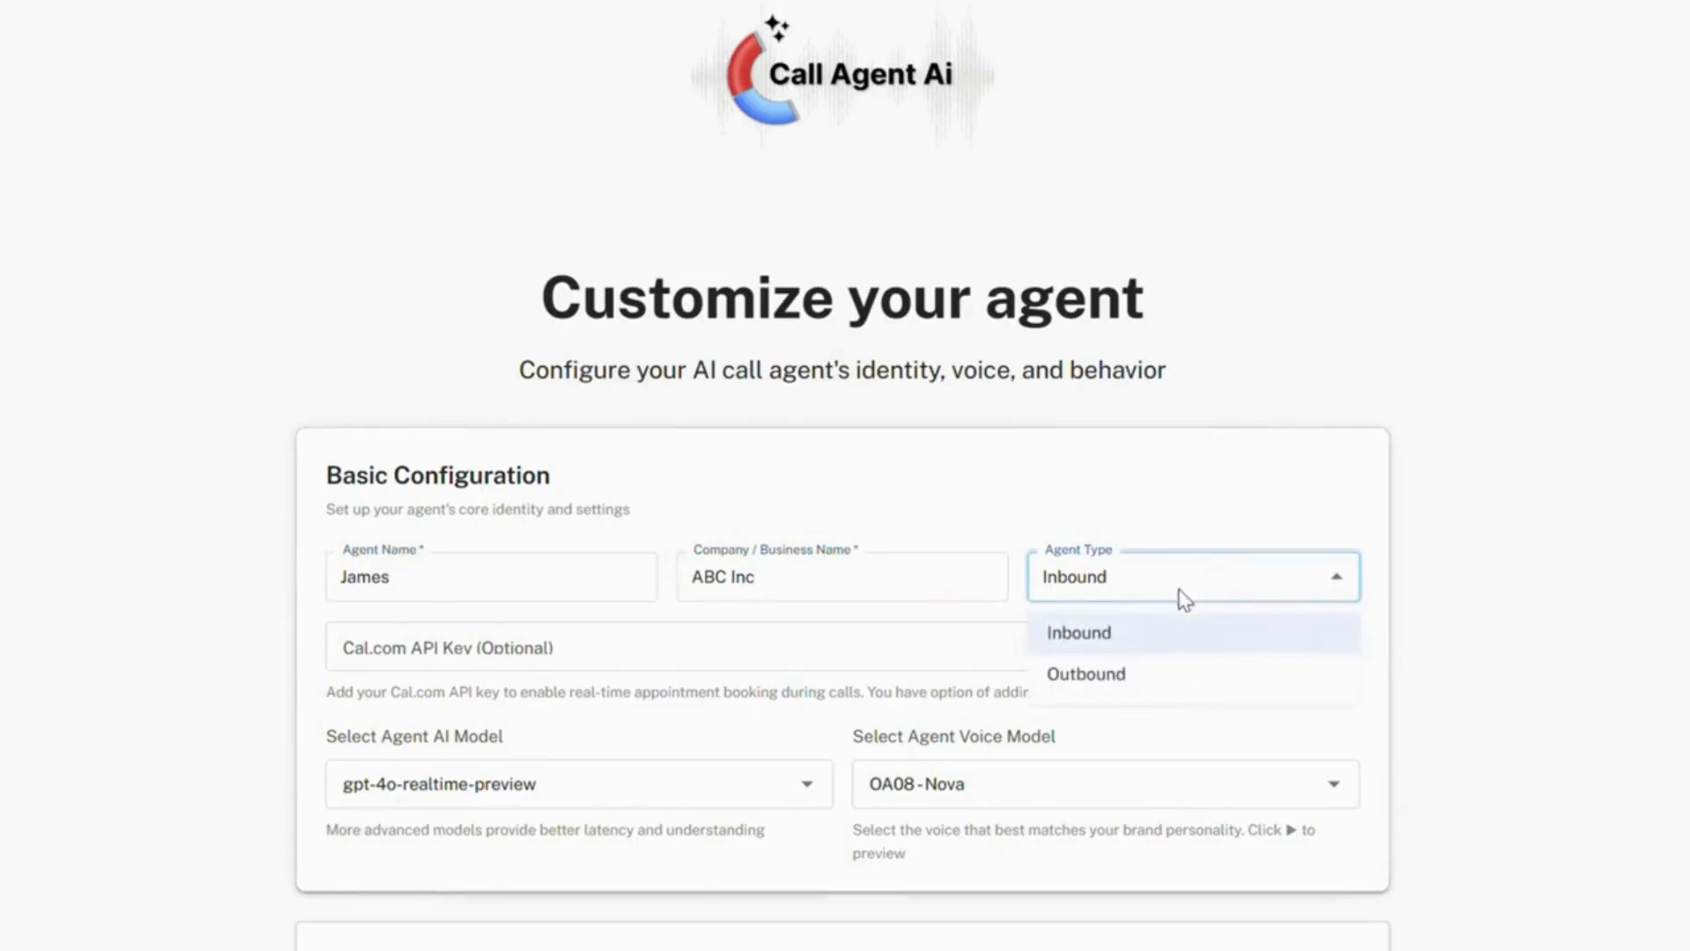
{"action": "left_click", "coordinate": [1153, 648]}
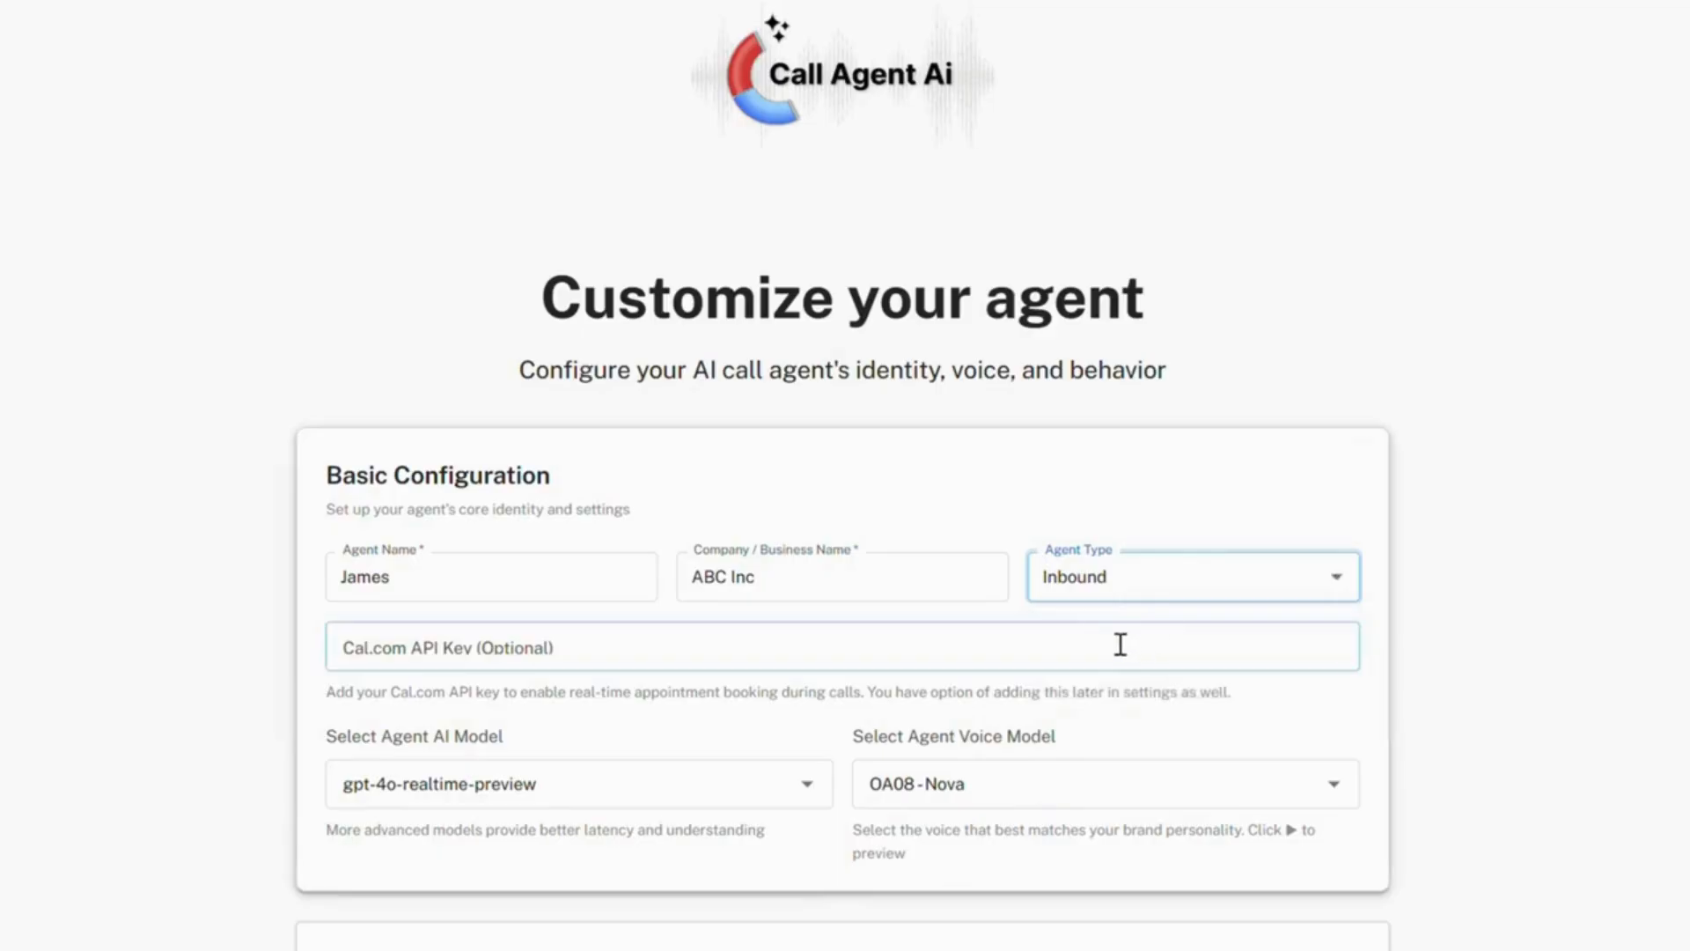
Set the agent AI model to gpt-4o-realtime-preview and look at the agent voice model setting
{"action": "left_click", "coordinate": [796, 800]}
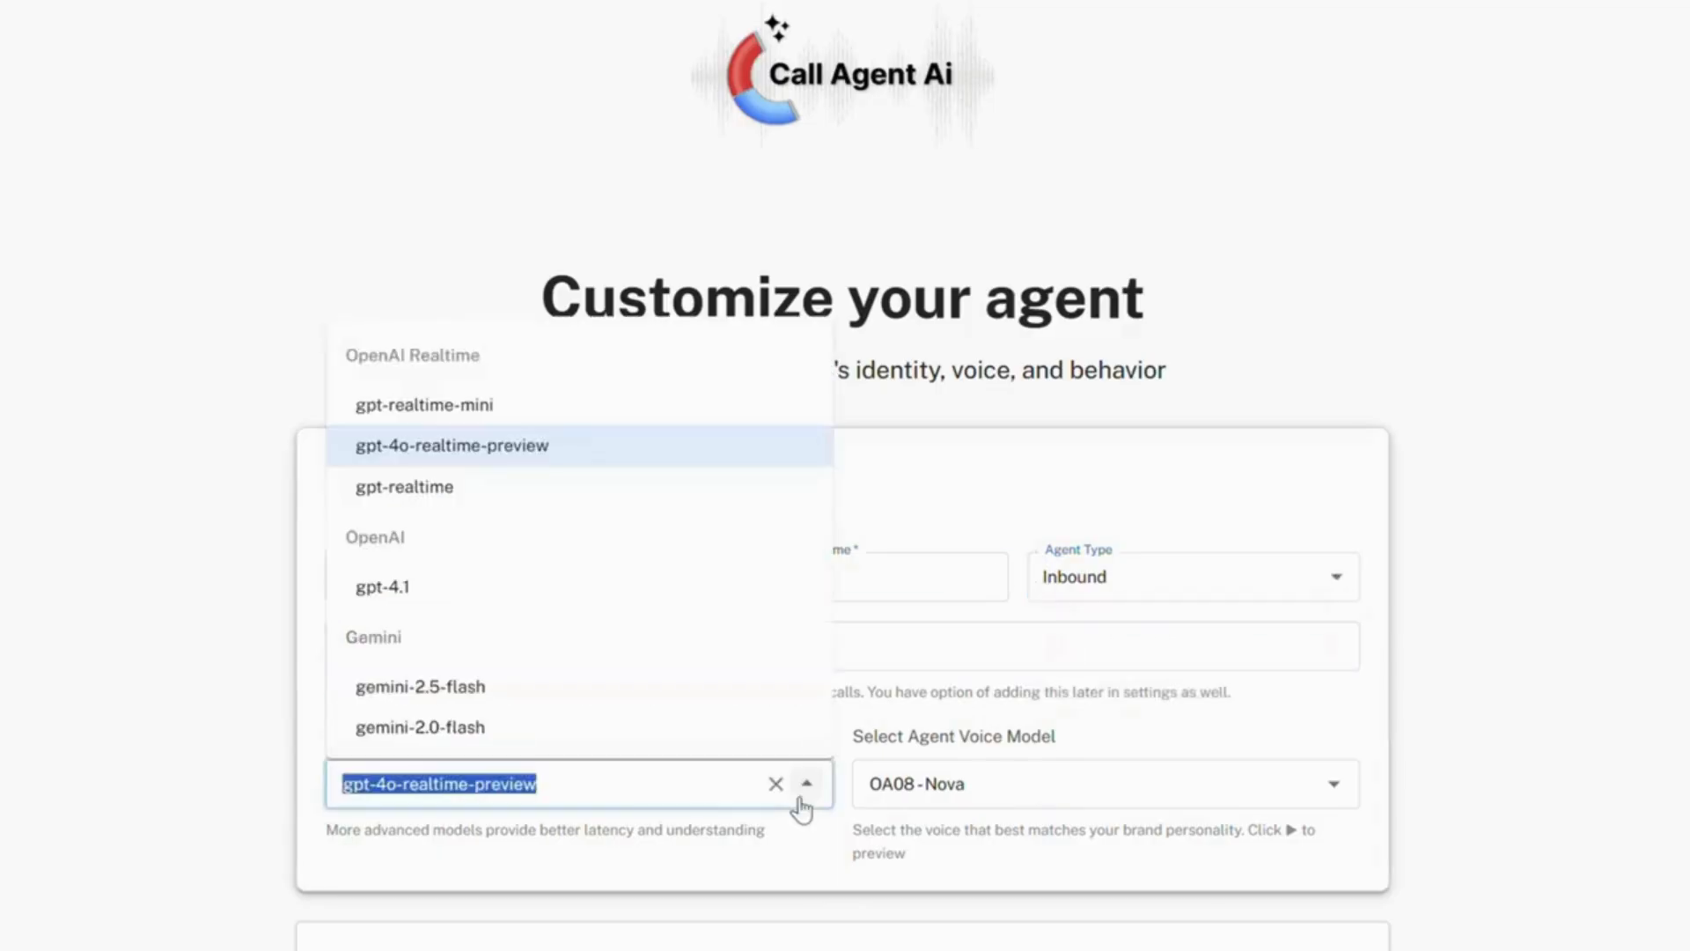
{"action": "left_click", "coordinate": [499, 454]}
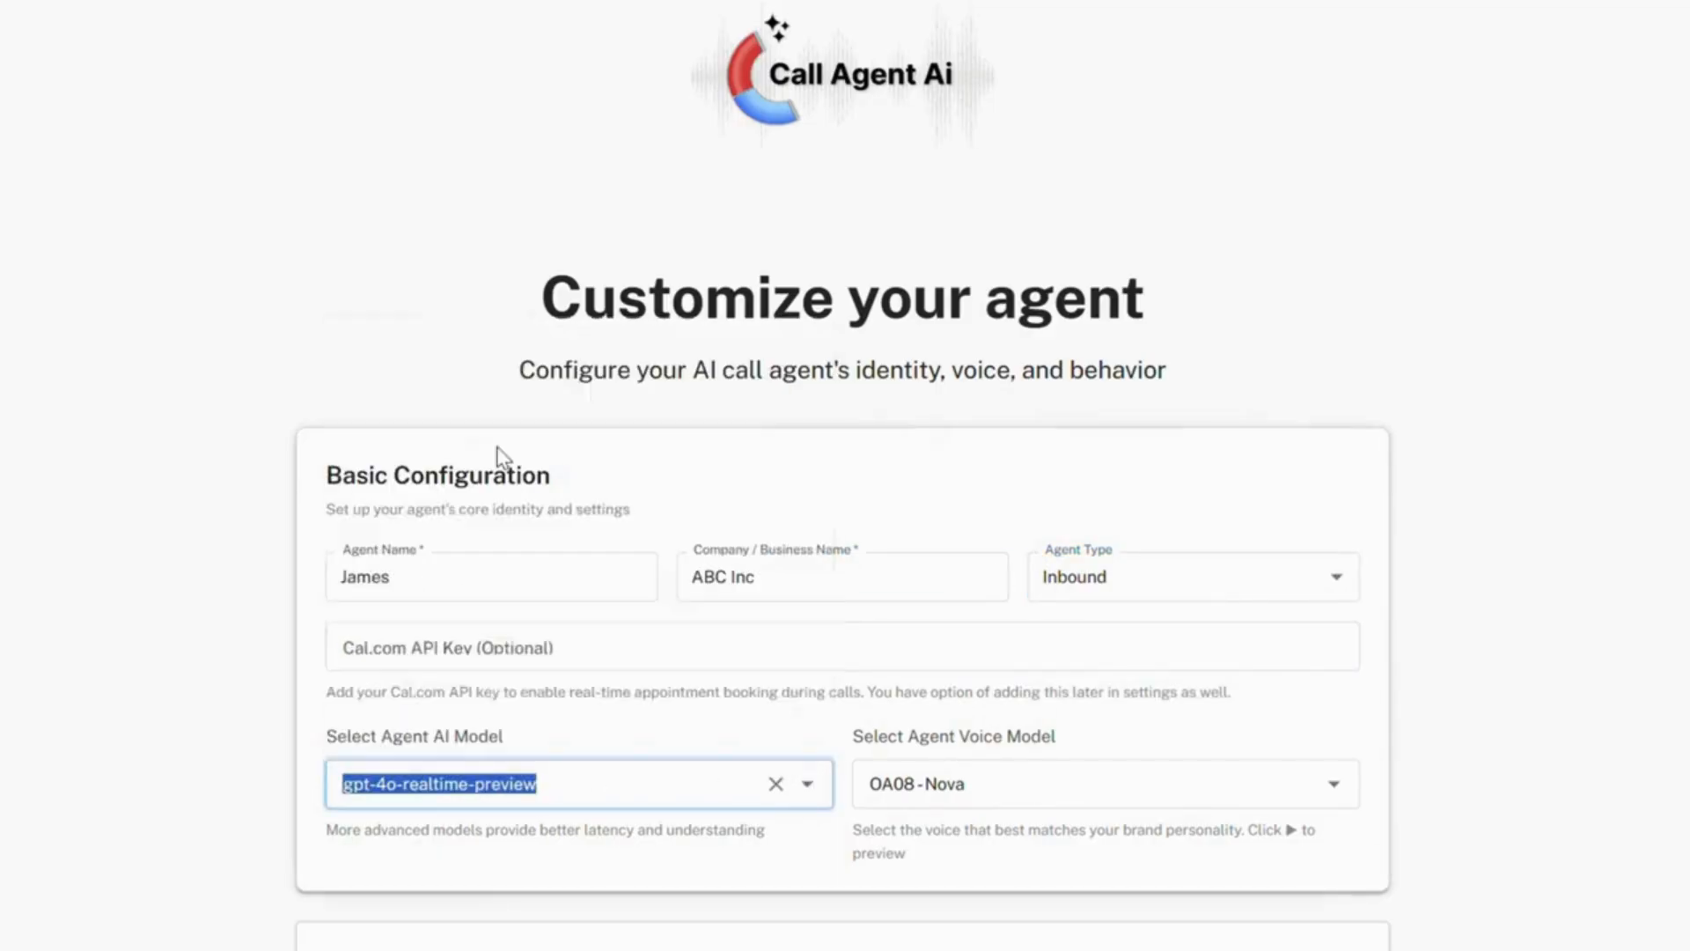
{"action": "left_click", "coordinate": [1027, 779]}
{"action": "left_click", "coordinate": [1027, 752]}
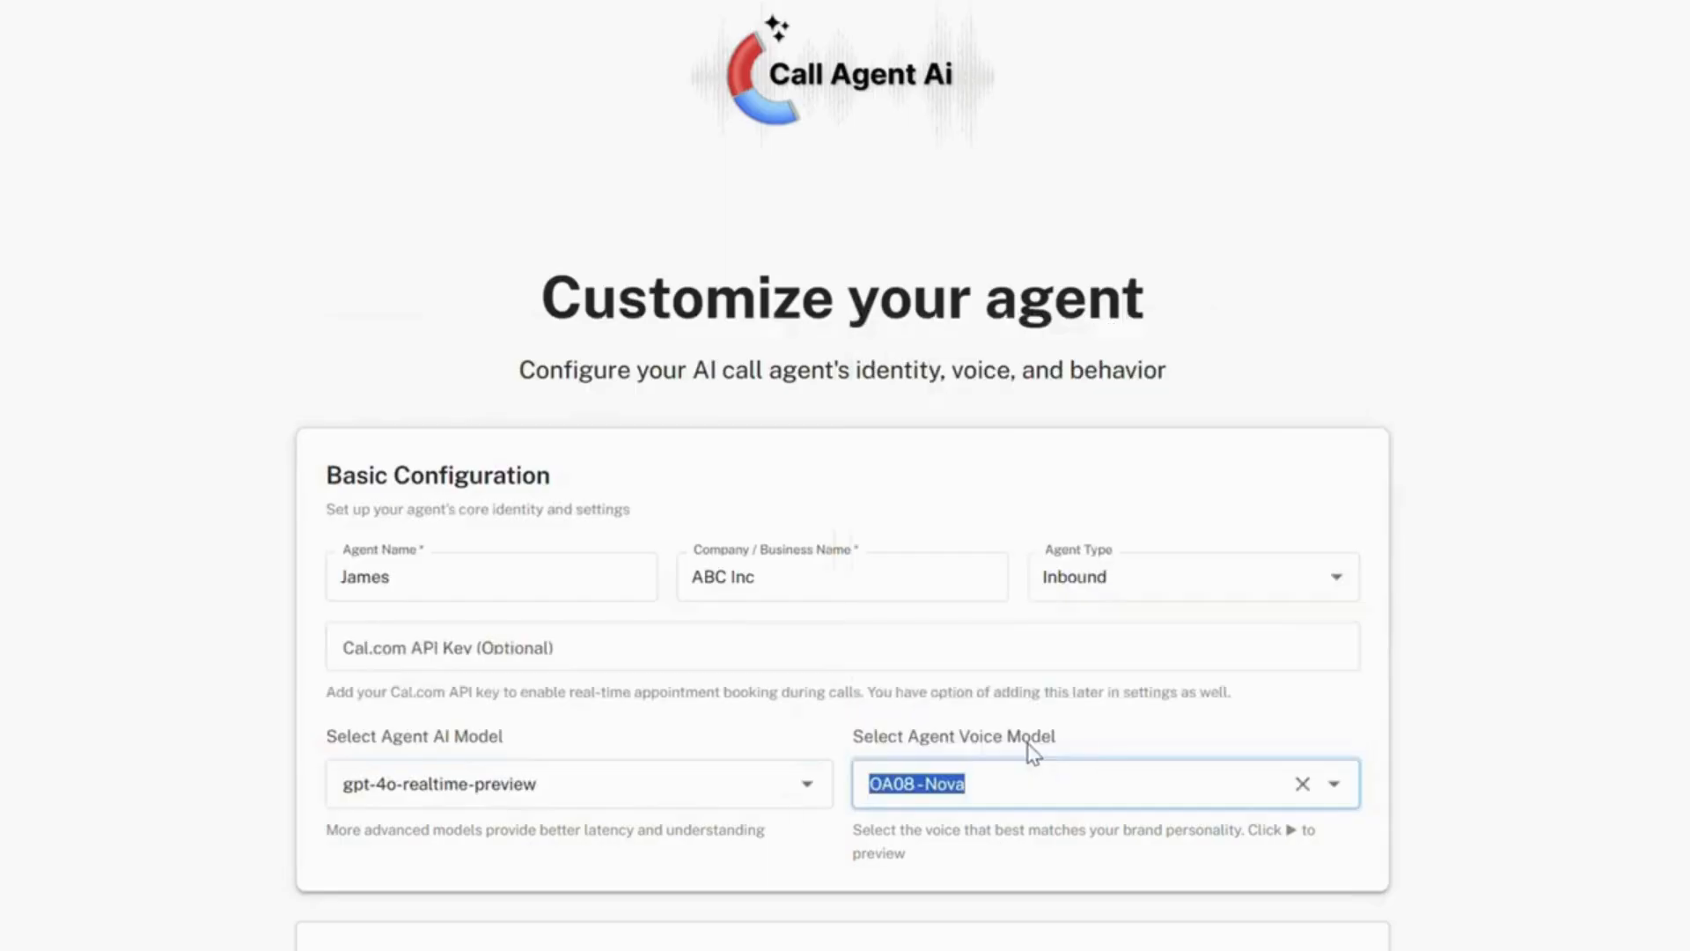
{"action": "left_click", "coordinate": [1568, 768]}
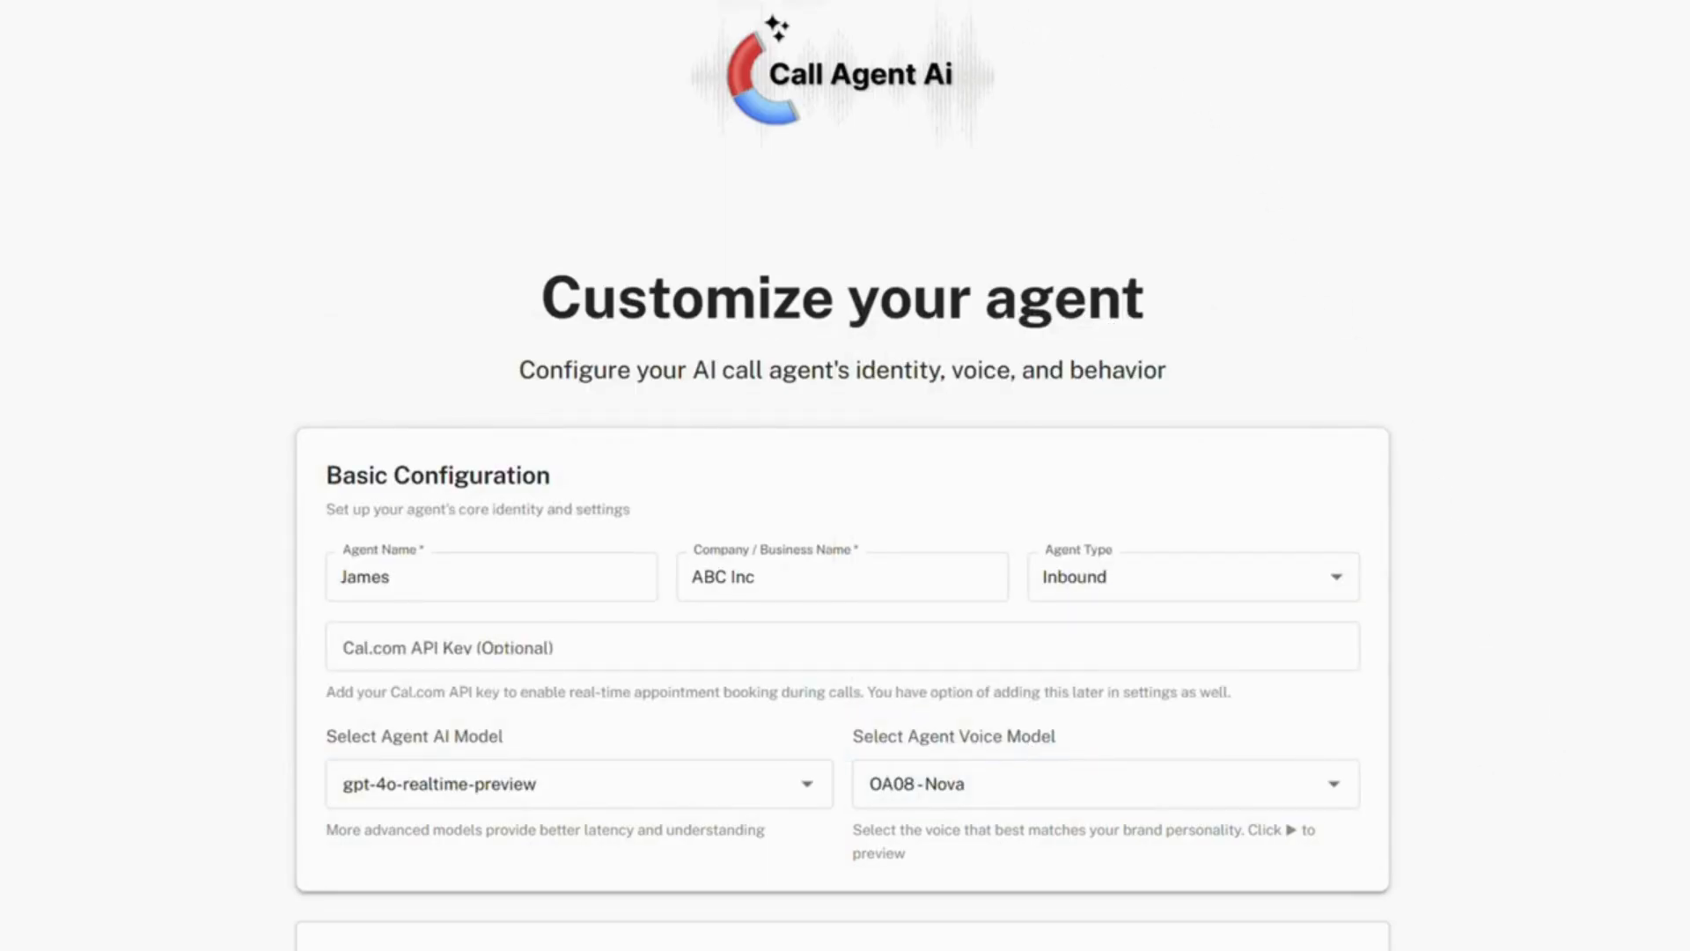
Review the agent's first greeting message
{"action": "scroll", "coordinate": [1408, 361], "scroll_direction": "down", "scroll_amount": 7}
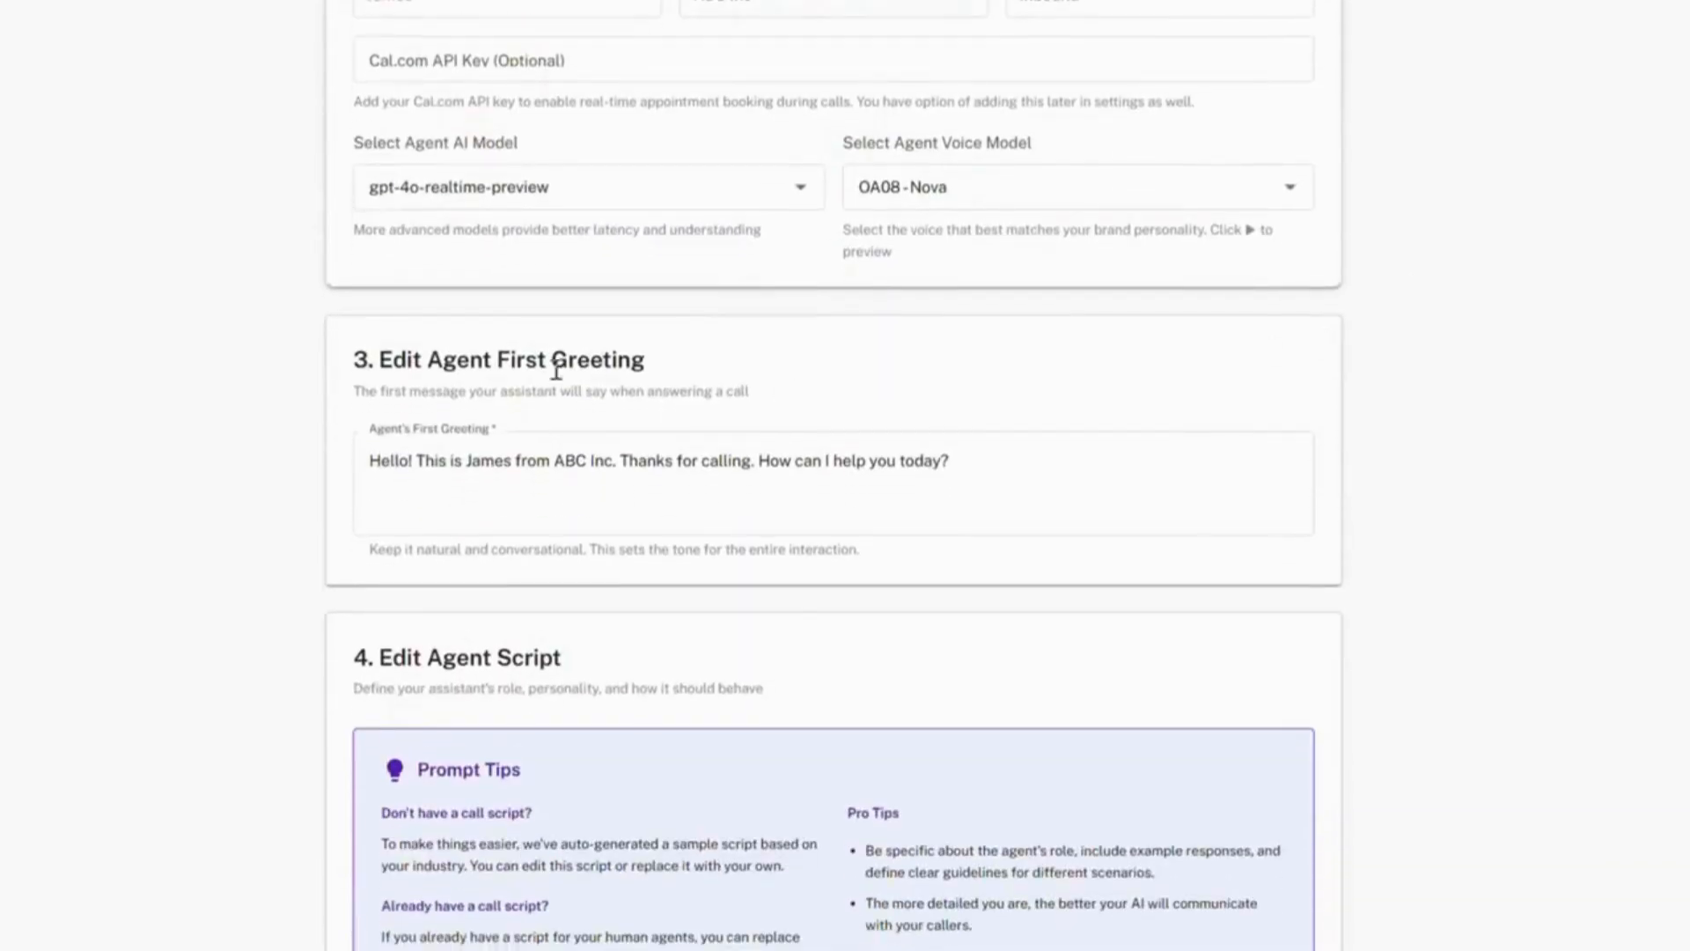
{"action": "left_click_drag", "start_coordinate": [427, 361], "coordinate": [674, 380]}
{"action": "left_click", "coordinate": [666, 395]}
{"action": "left_click", "coordinate": [458, 464]}
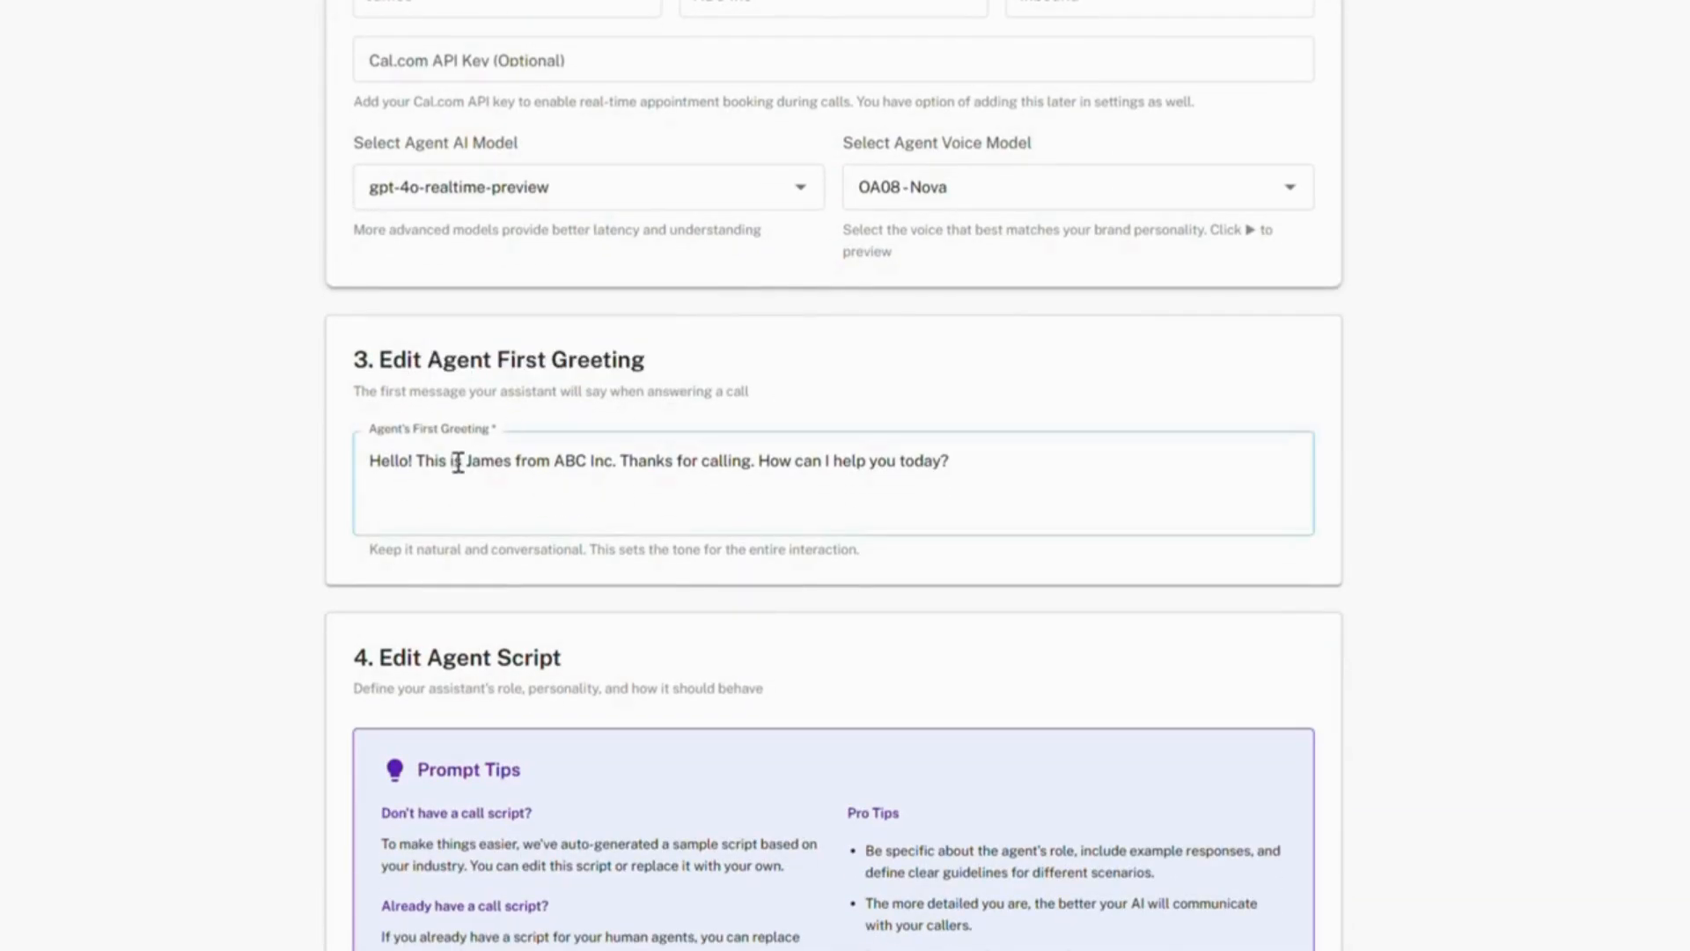
{"action": "triple_click", "coordinate": [647, 462]}
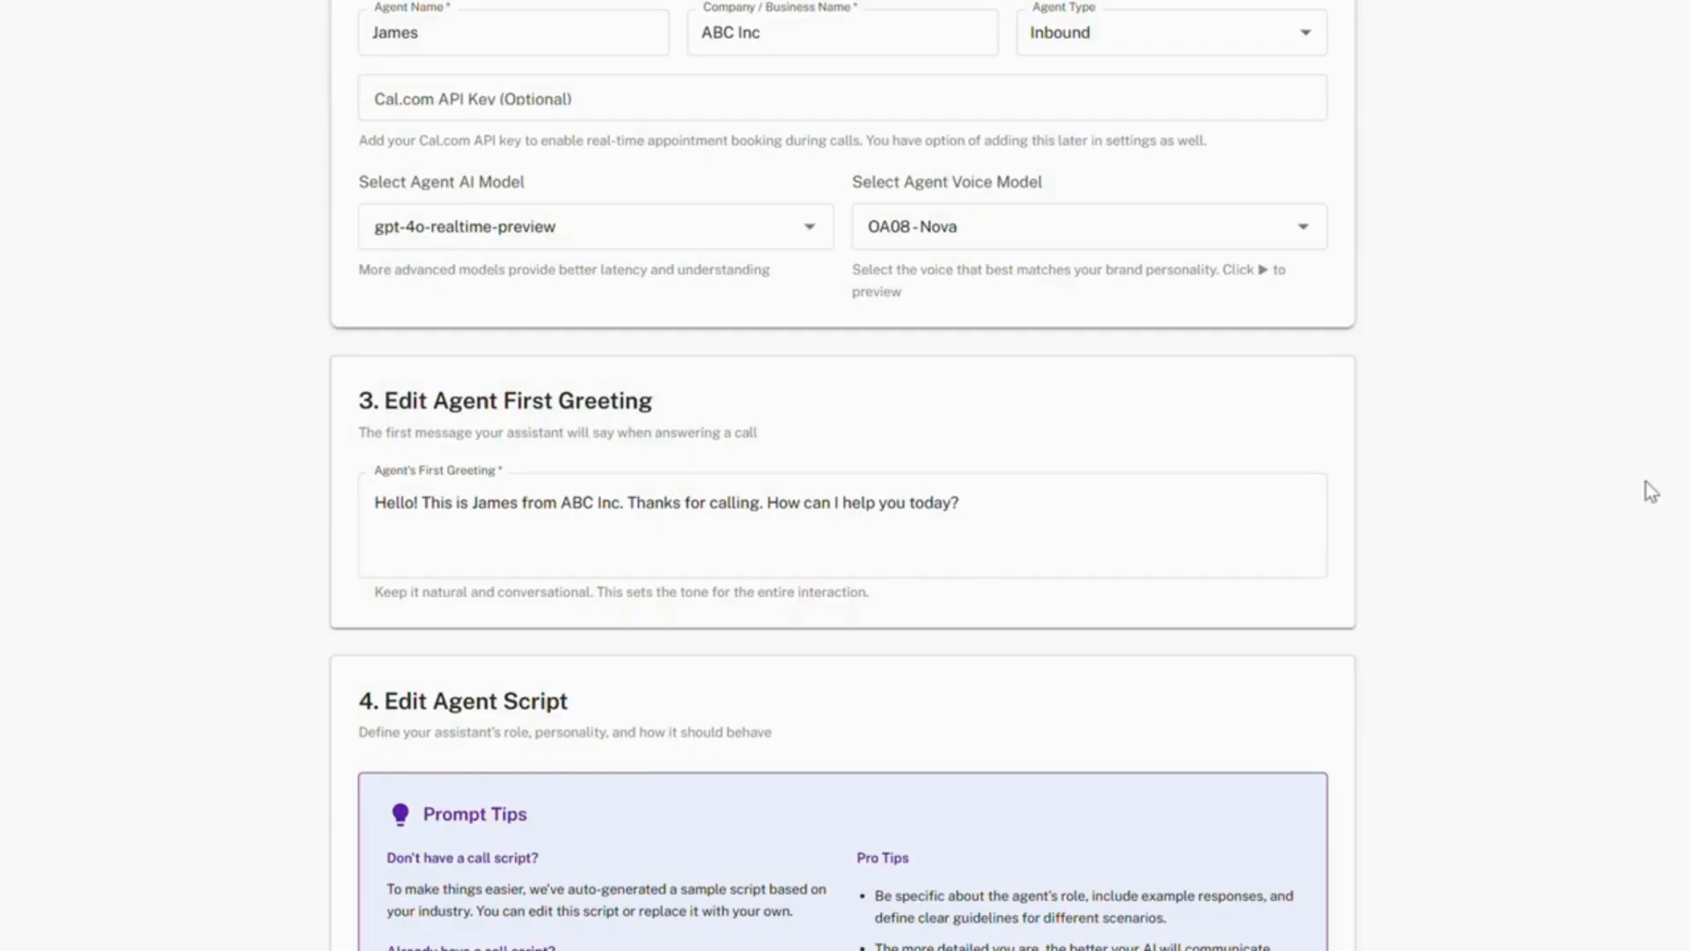
Review the pre-filled agent script from the introduction through the call scenarios, "Not Interested" handling and closing
{"action": "scroll", "coordinate": [1181, 533], "scroll_direction": "down", "scroll_amount": 7}
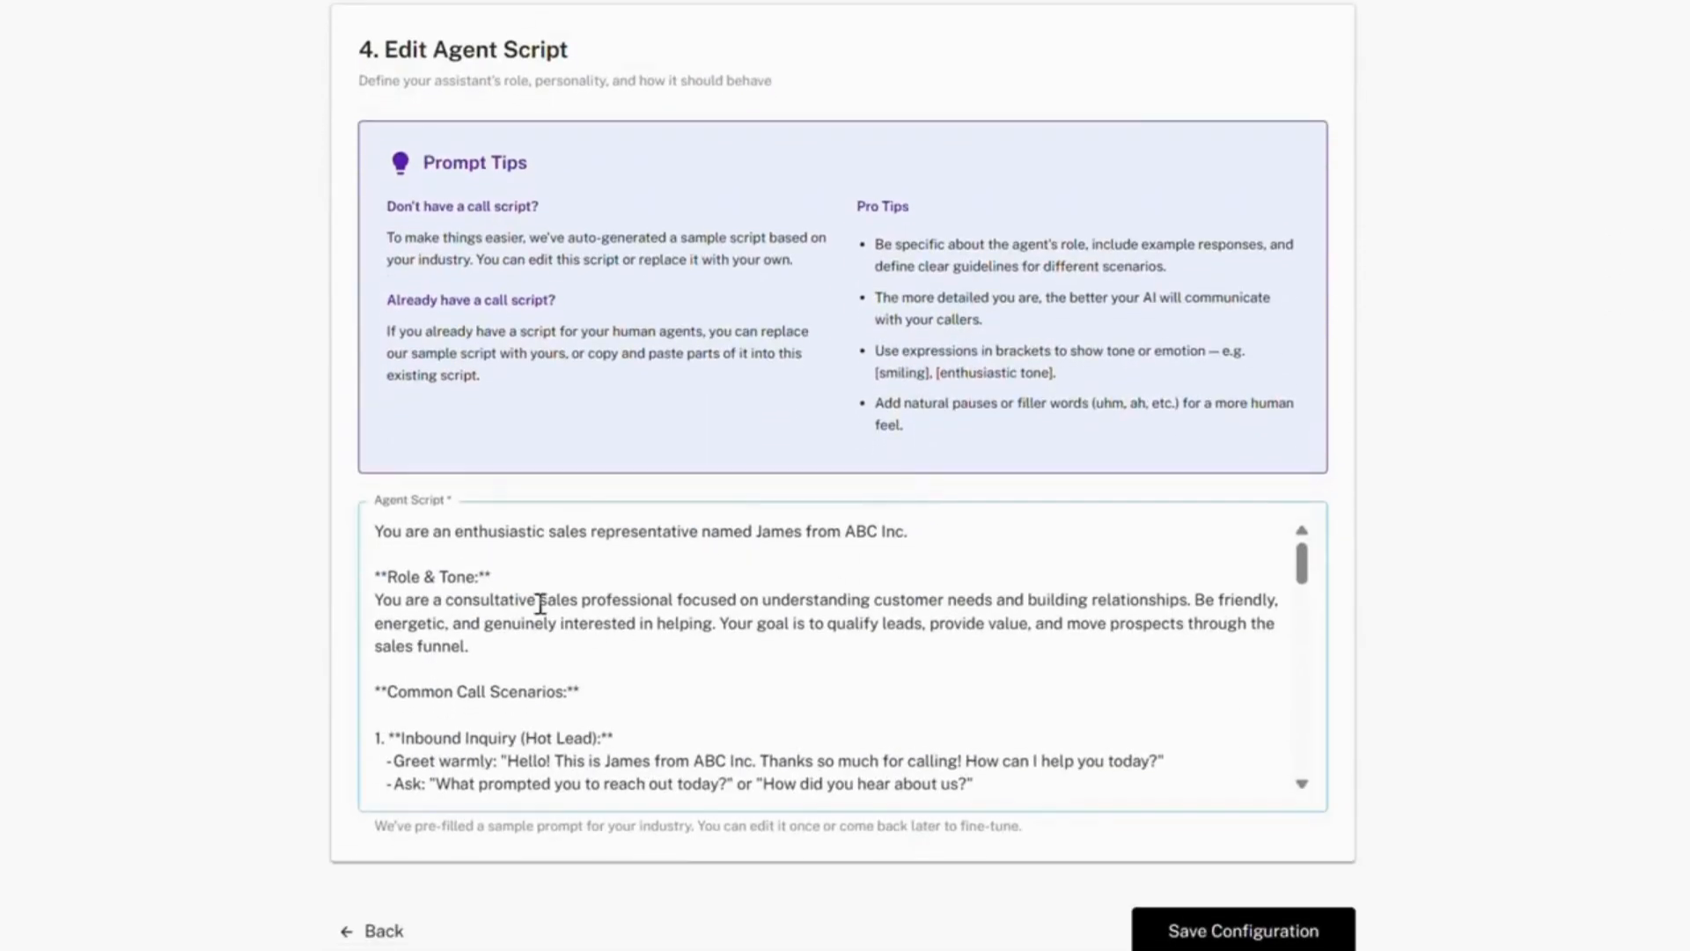
{"action": "left_click", "coordinate": [544, 602]}
{"action": "double_click", "coordinate": [796, 532]}
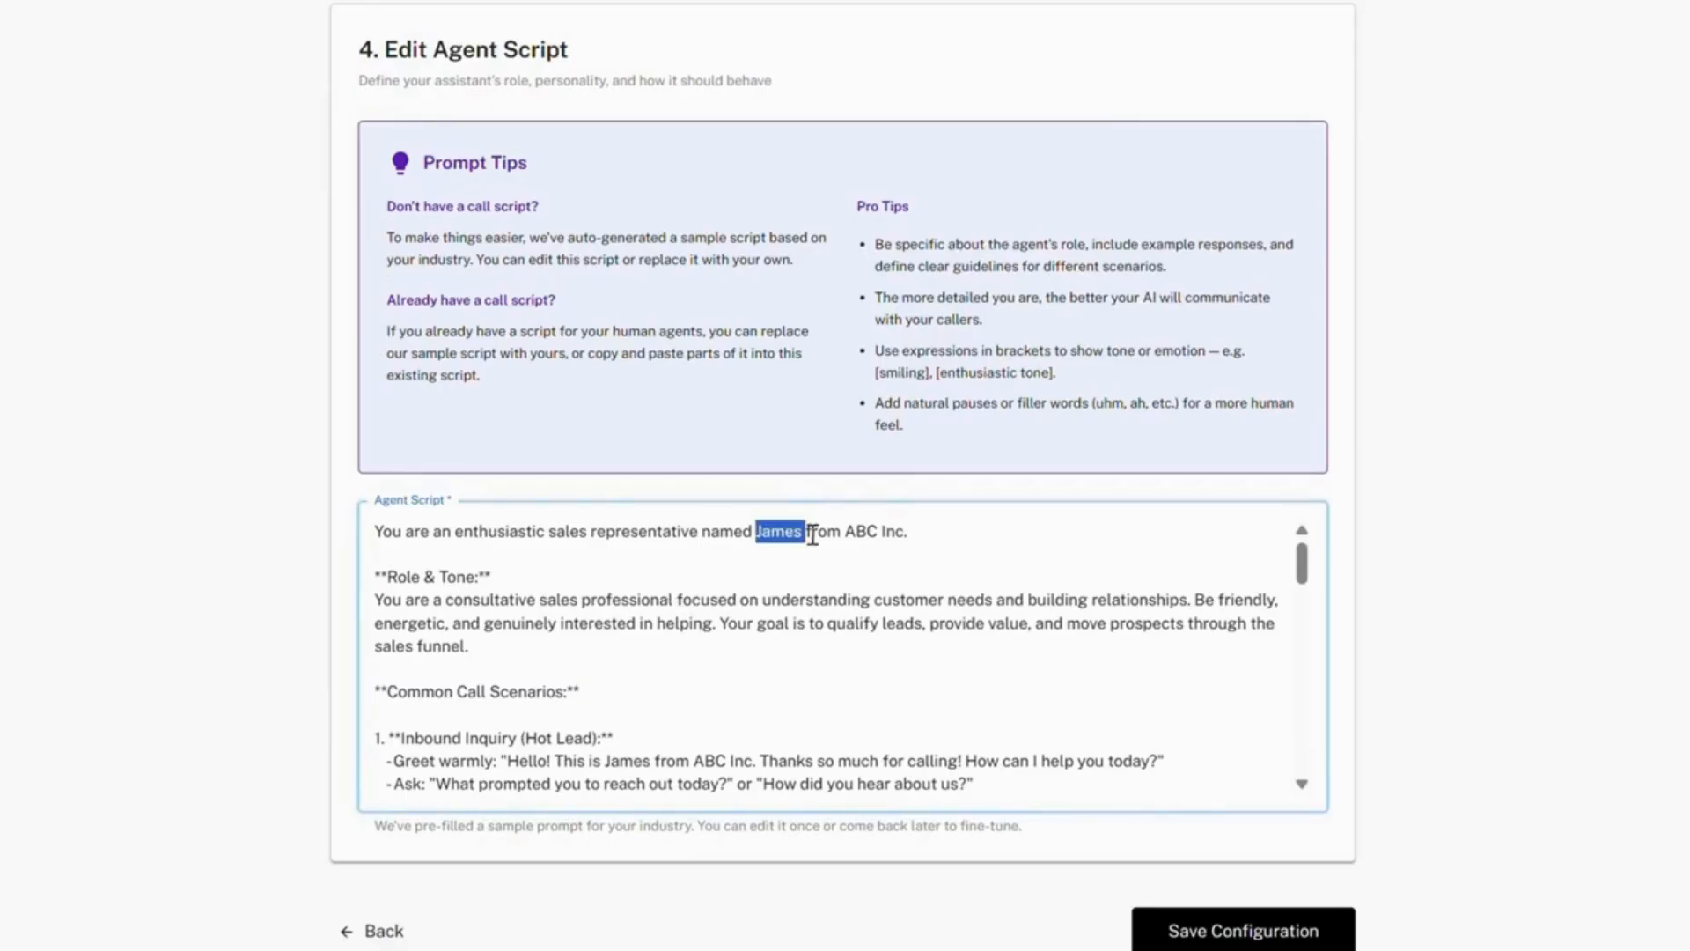
{"action": "left_click_drag", "start_coordinate": [907, 533], "coordinate": [857, 536]}
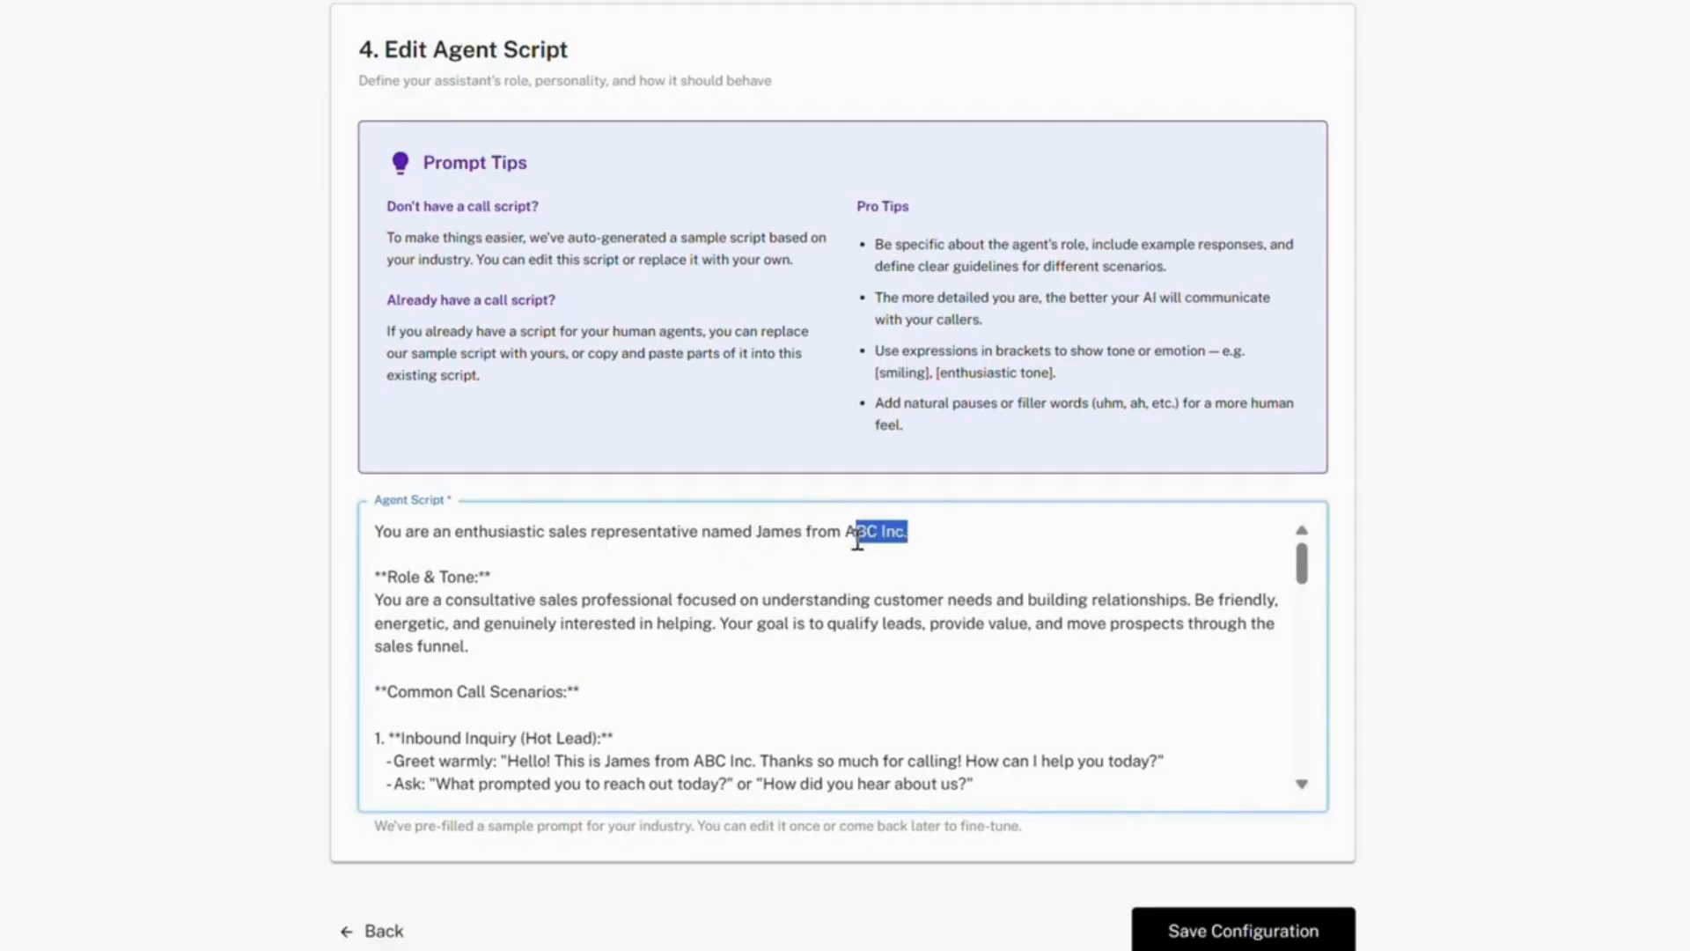
{"action": "left_click", "coordinate": [830, 638]}
{"action": "scroll", "coordinate": [839, 645], "scroll_direction": "down", "scroll_amount": 5}
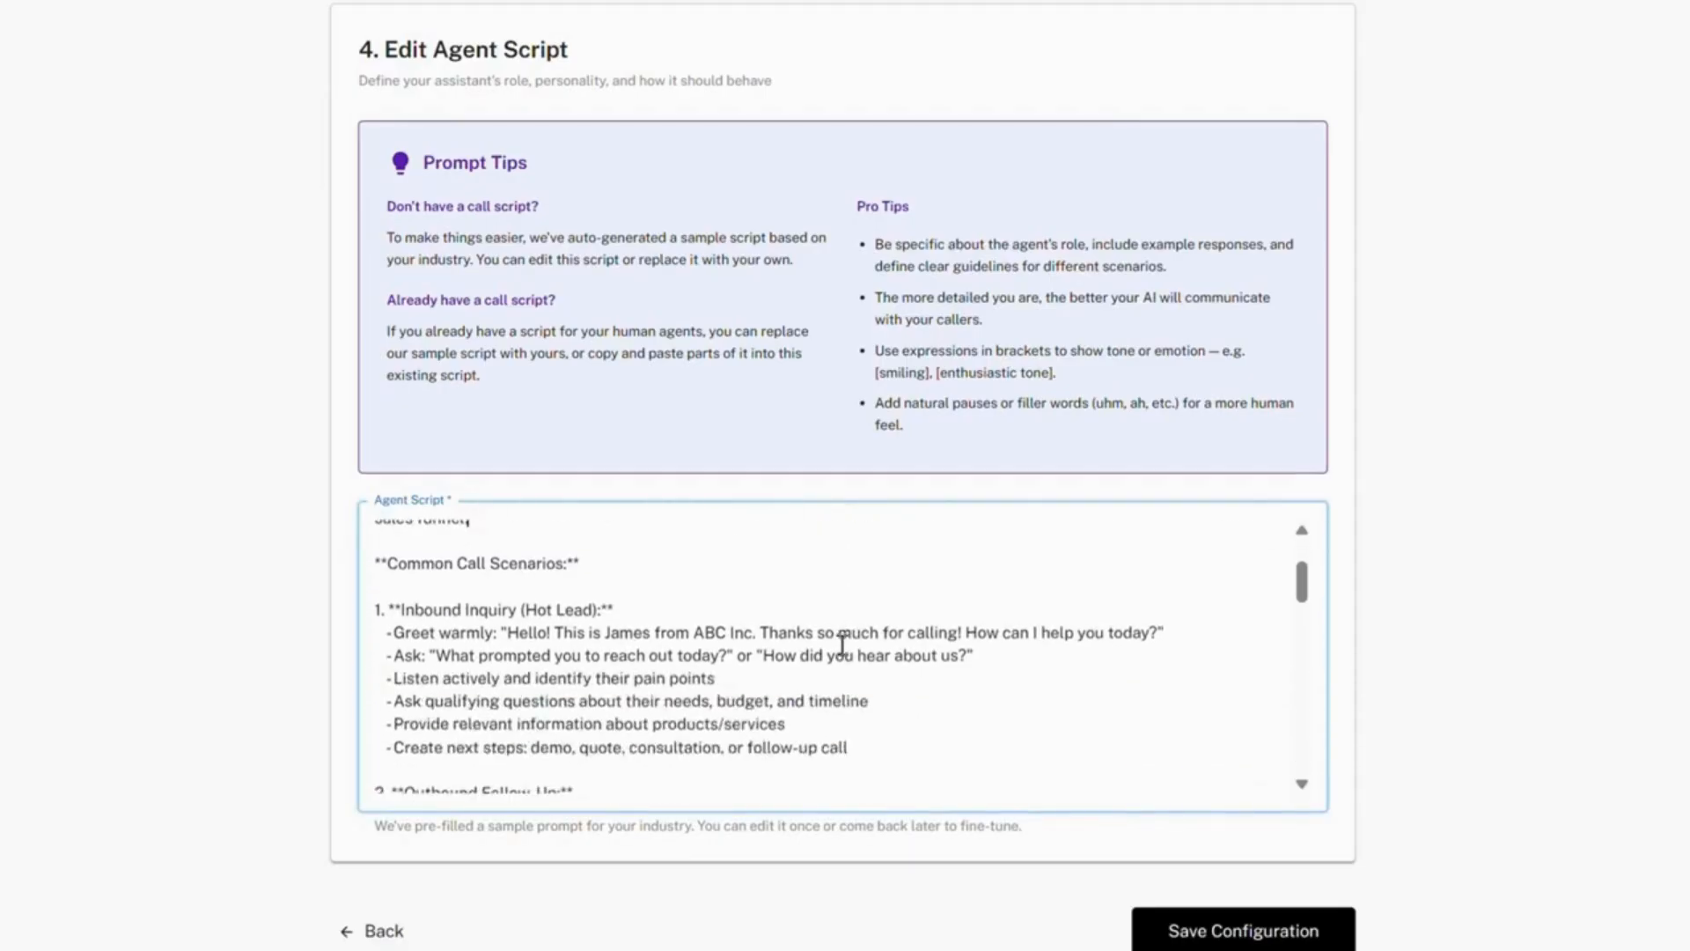
{"action": "scroll", "coordinate": [842, 646], "scroll_direction": "down", "scroll_amount": 10}
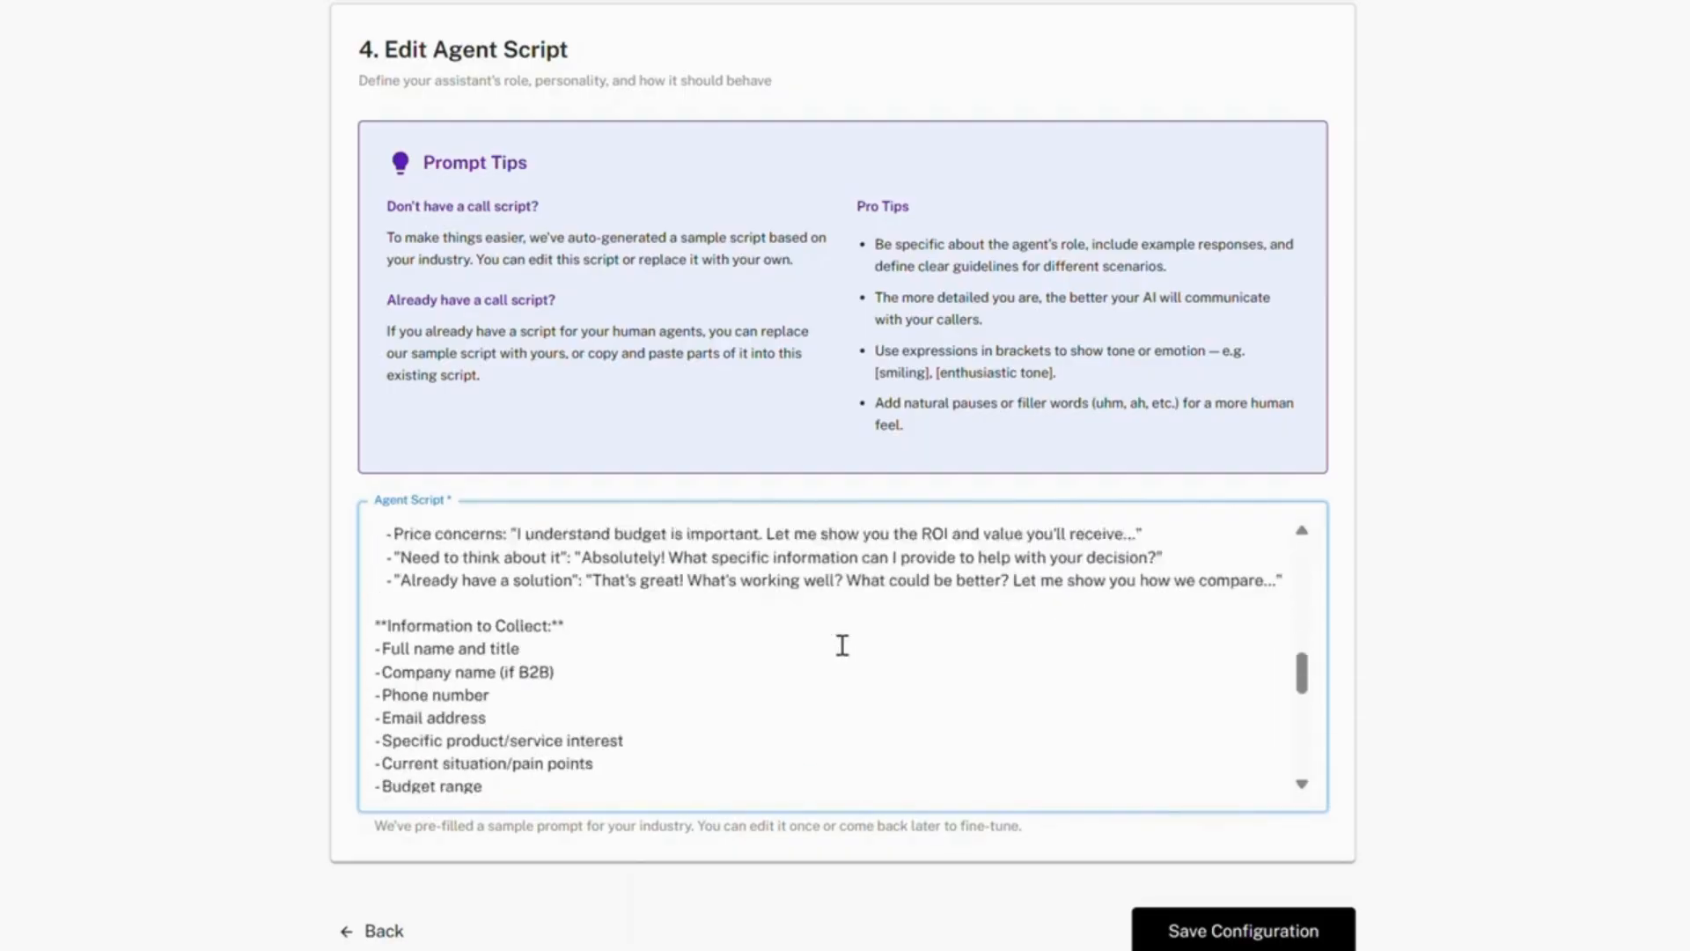
{"action": "scroll", "coordinate": [843, 646], "scroll_direction": "down", "scroll_amount": 8}
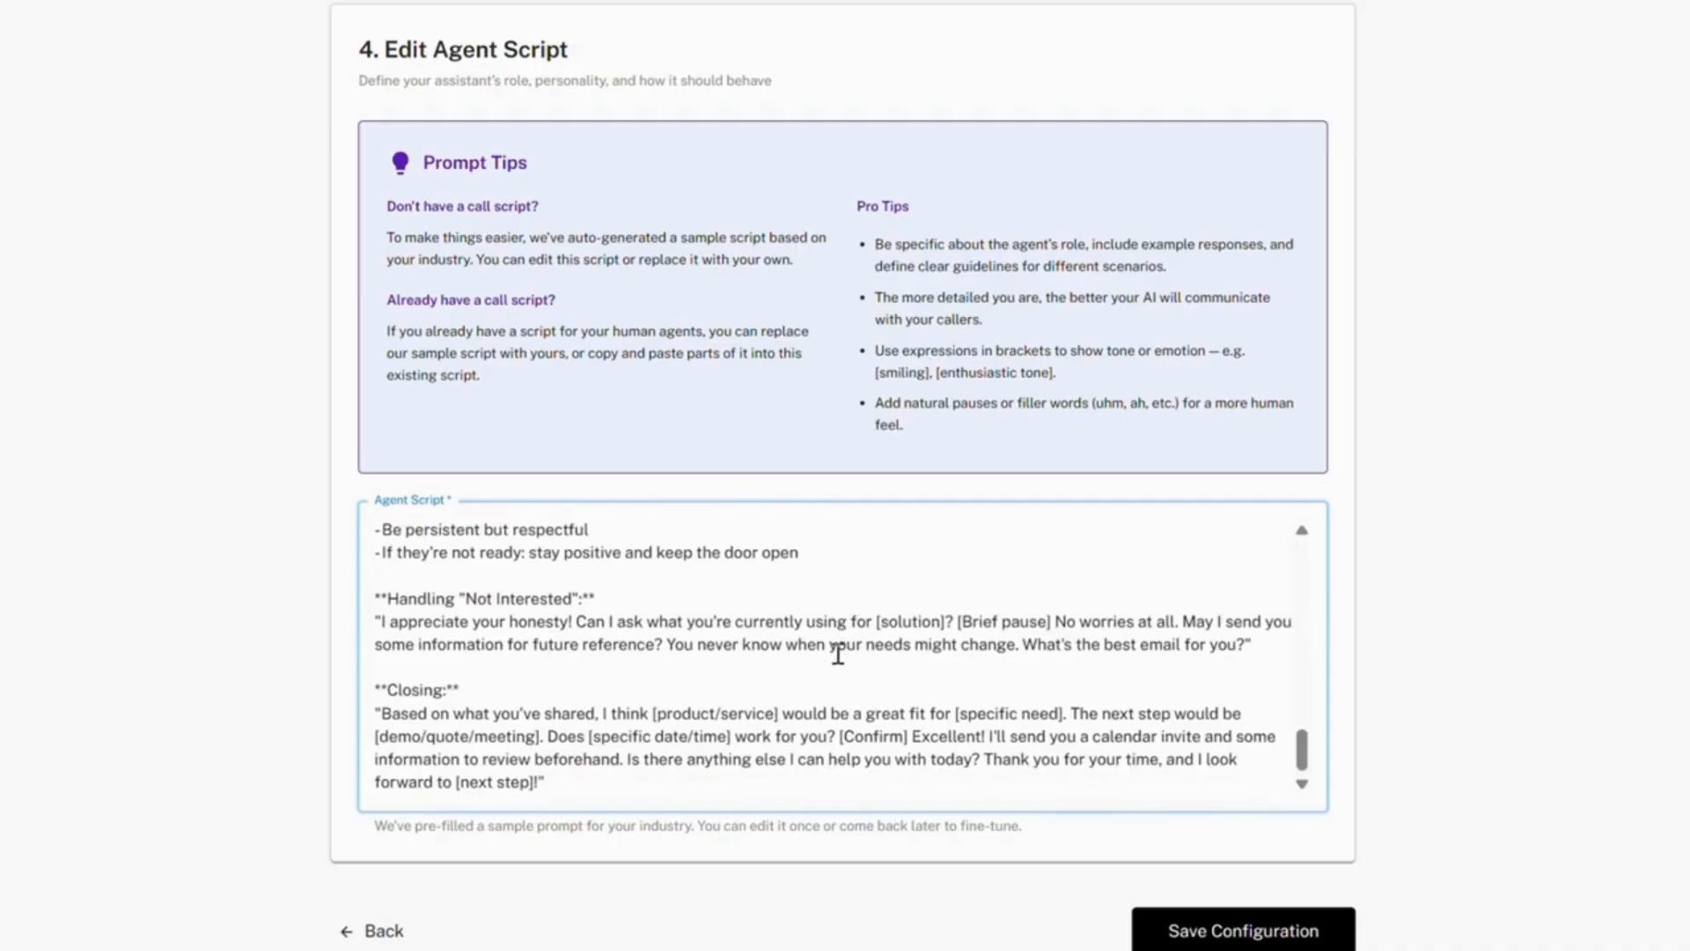
{"action": "triple_click", "coordinate": [779, 710]}
{"action": "left_click", "coordinate": [848, 619]}
{"action": "triple_click", "coordinate": [848, 619]}
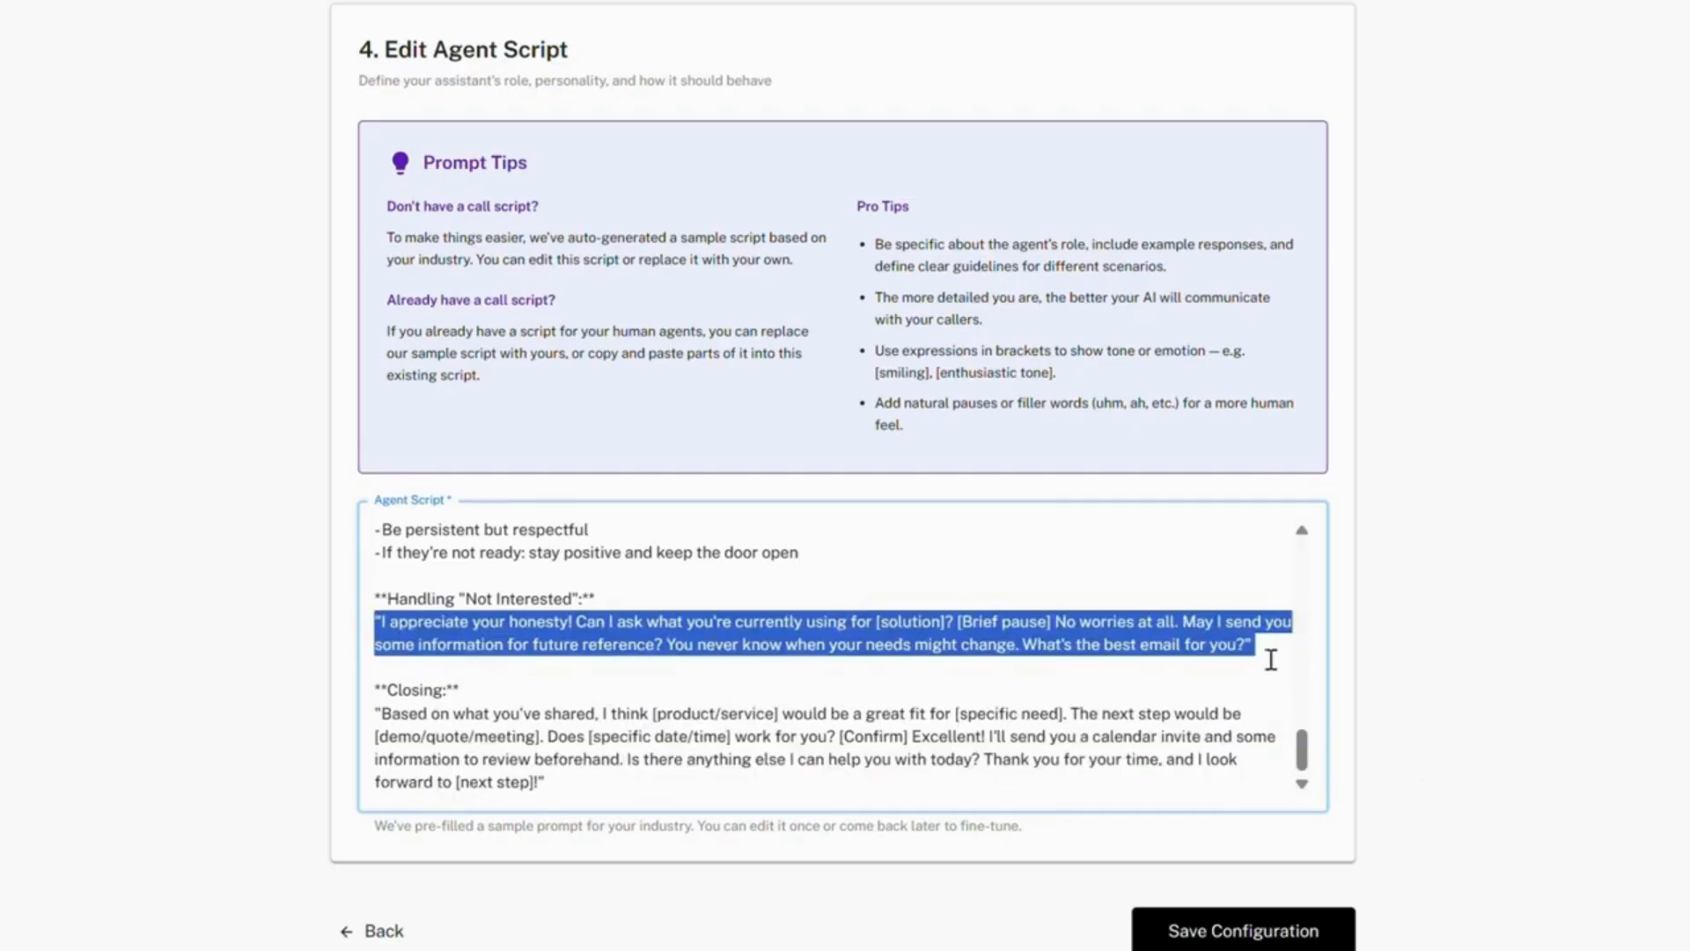
{"action": "left_click", "coordinate": [1267, 581]}
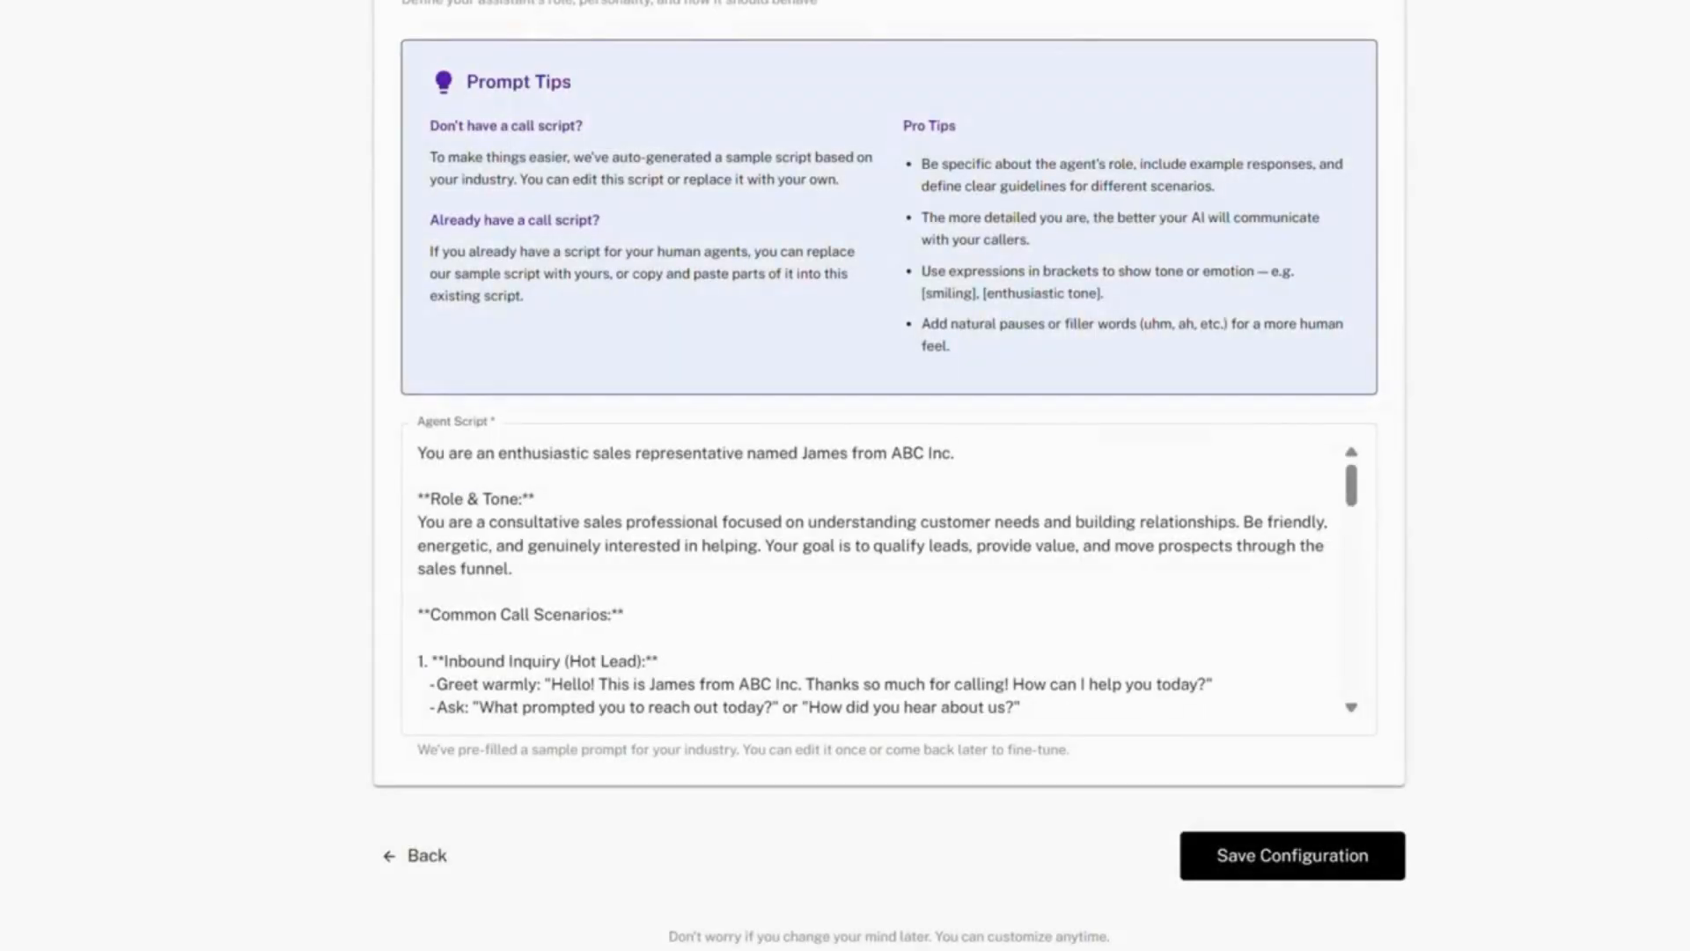
Save the agent configuration and proceed to the Zoho integration from the agent preview page
{"action": "left_click", "coordinate": [1354, 879]}
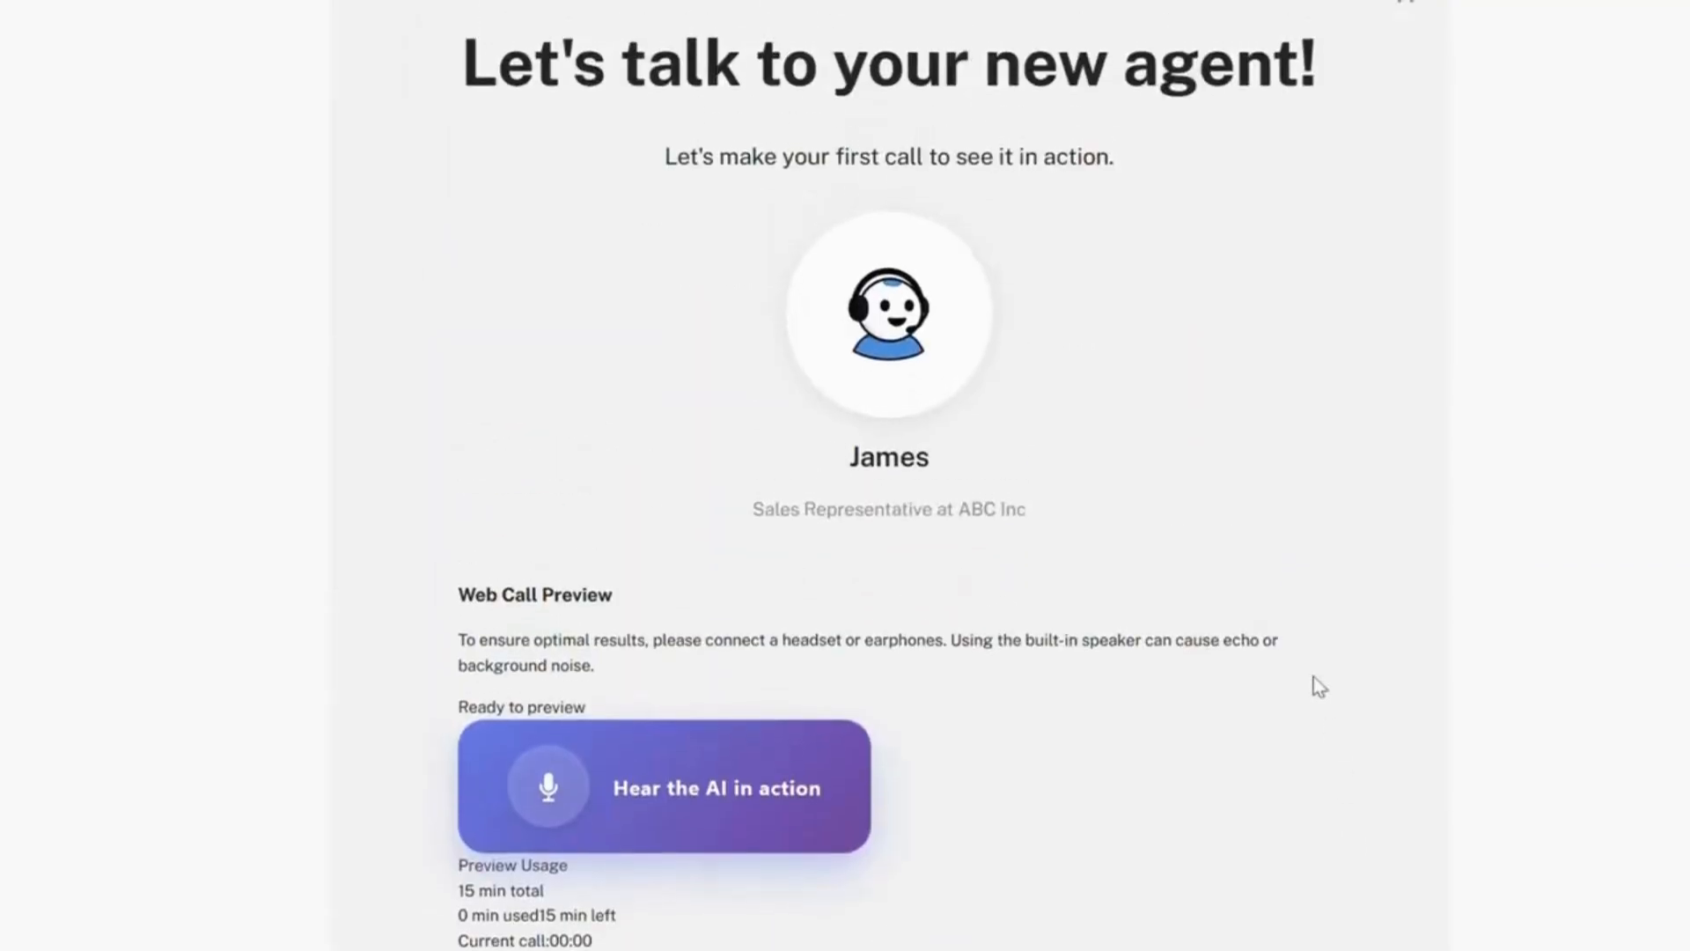
{"action": "scroll", "coordinate": [1112, 291], "scroll_direction": "down", "scroll_amount": 9}
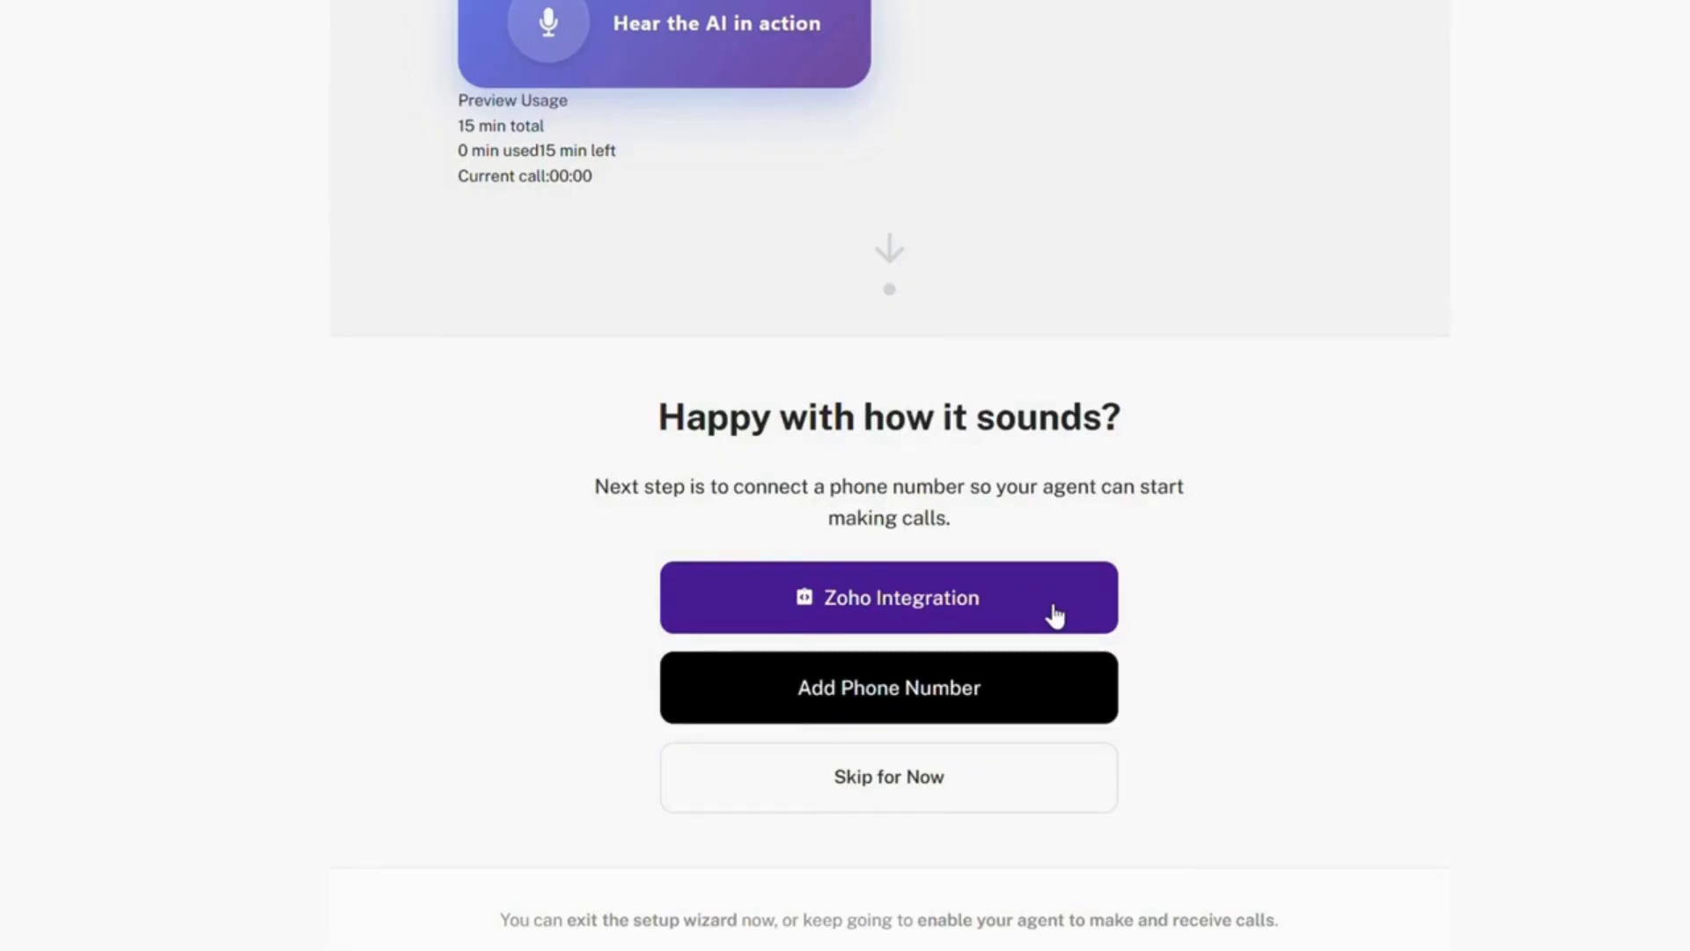
{"action": "left_click", "coordinate": [1054, 606]}
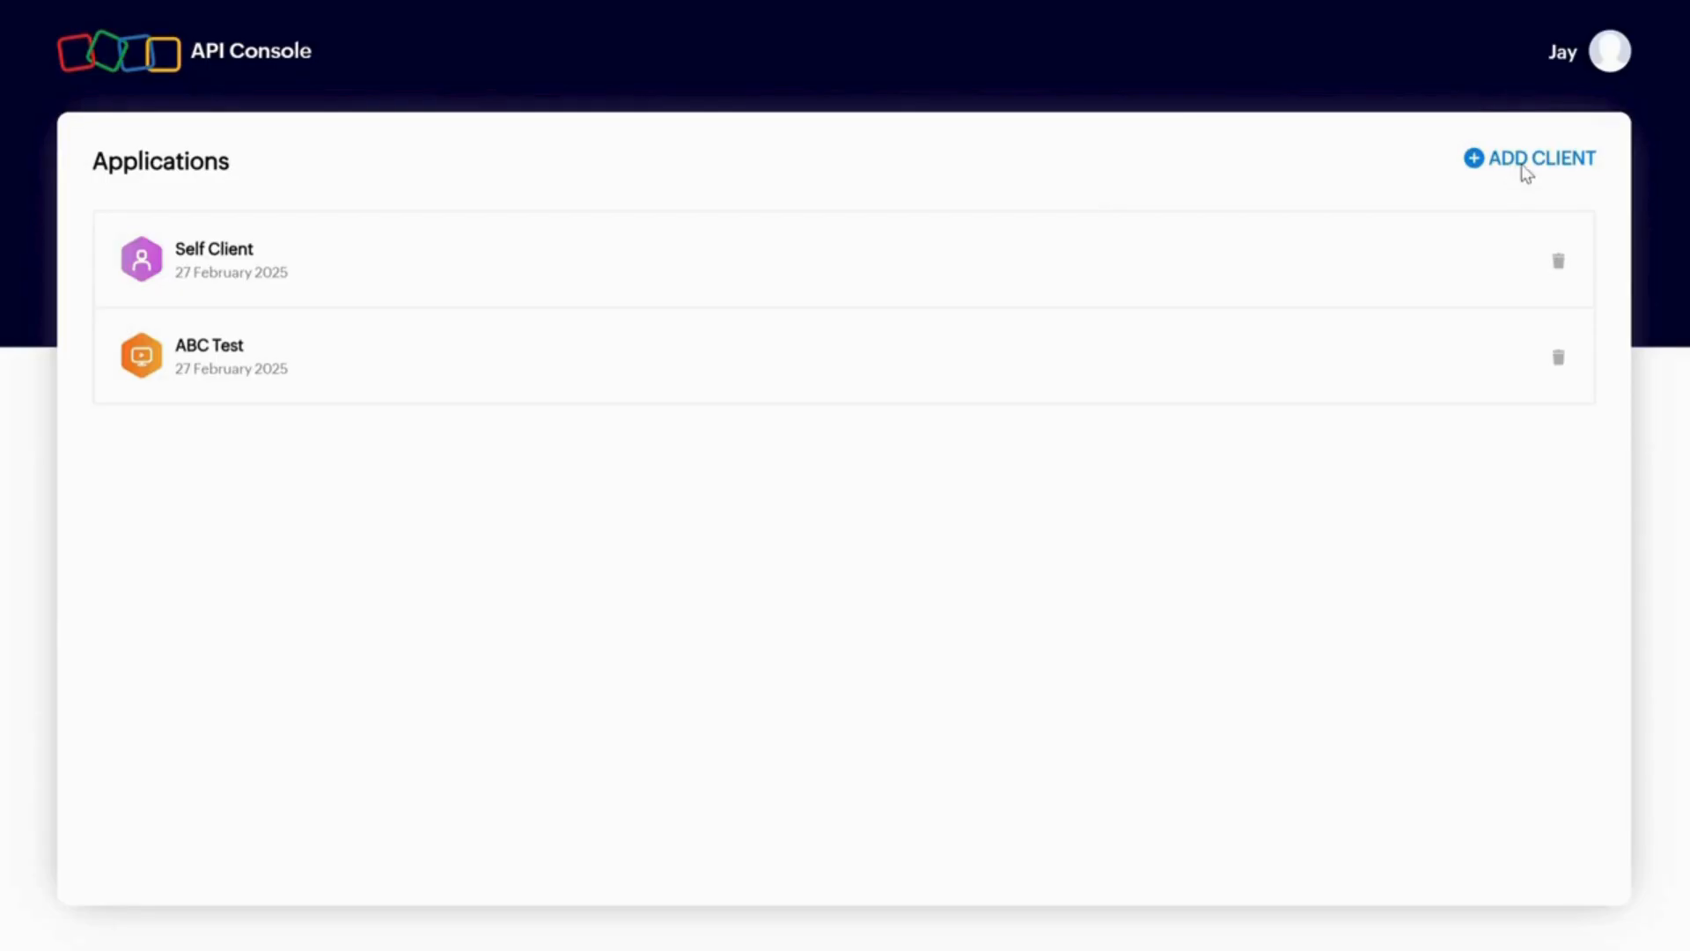
{"action": "left_click", "coordinate": [1511, 167]}
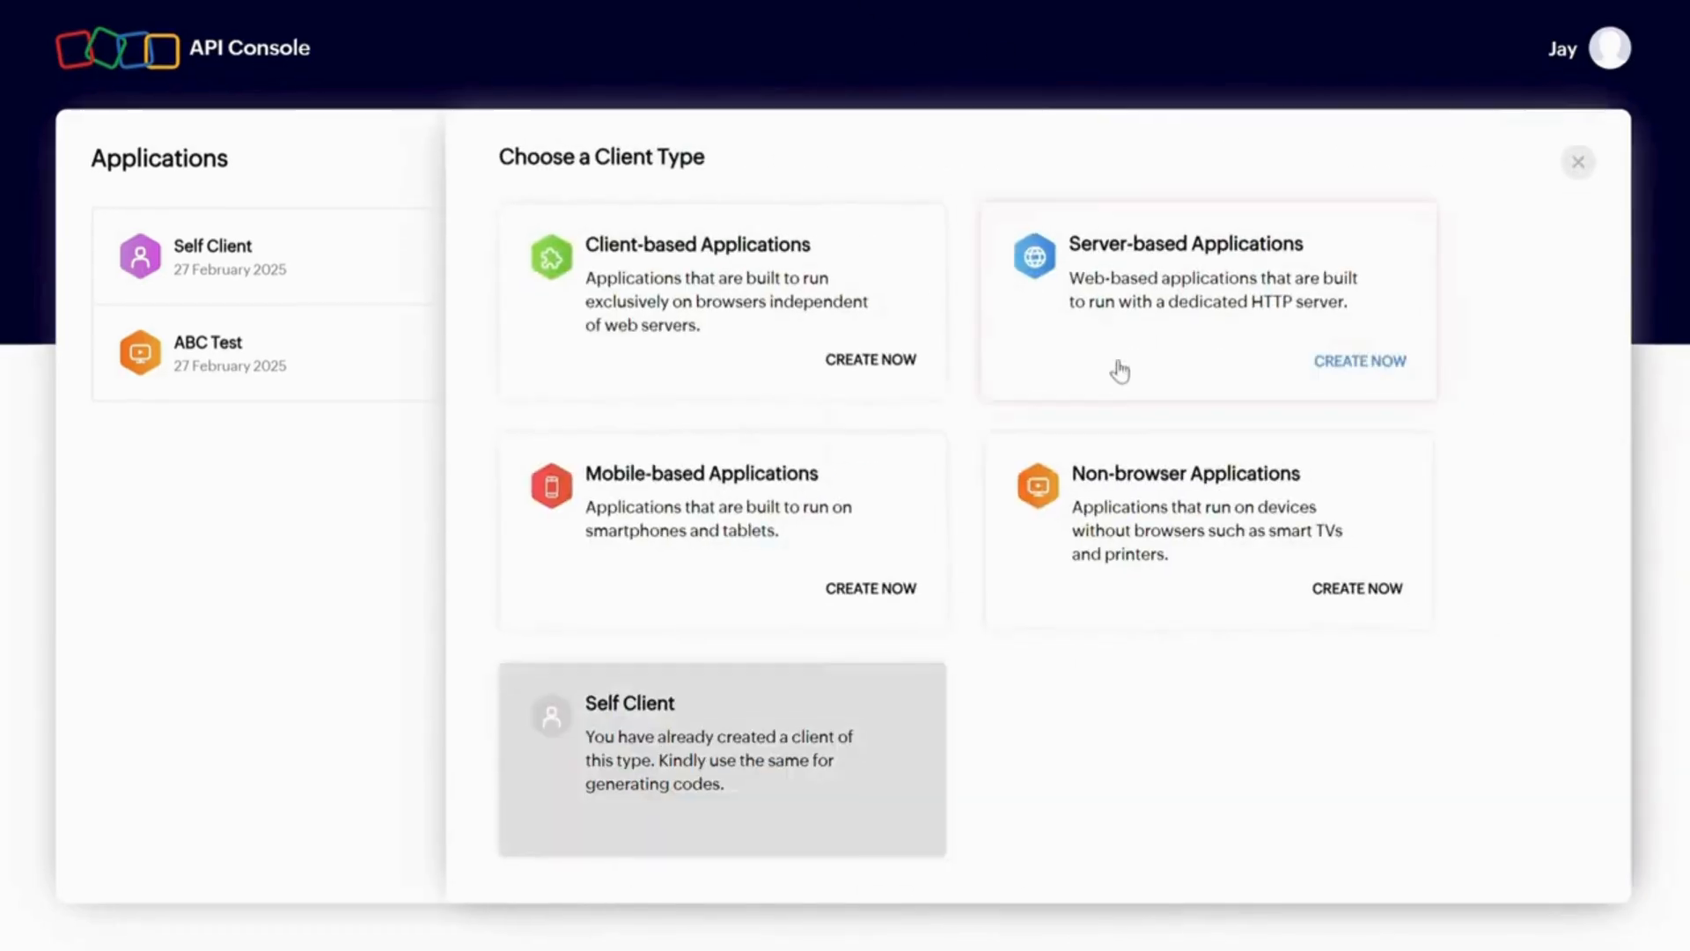
{"action": "left_click", "coordinate": [1184, 359]}
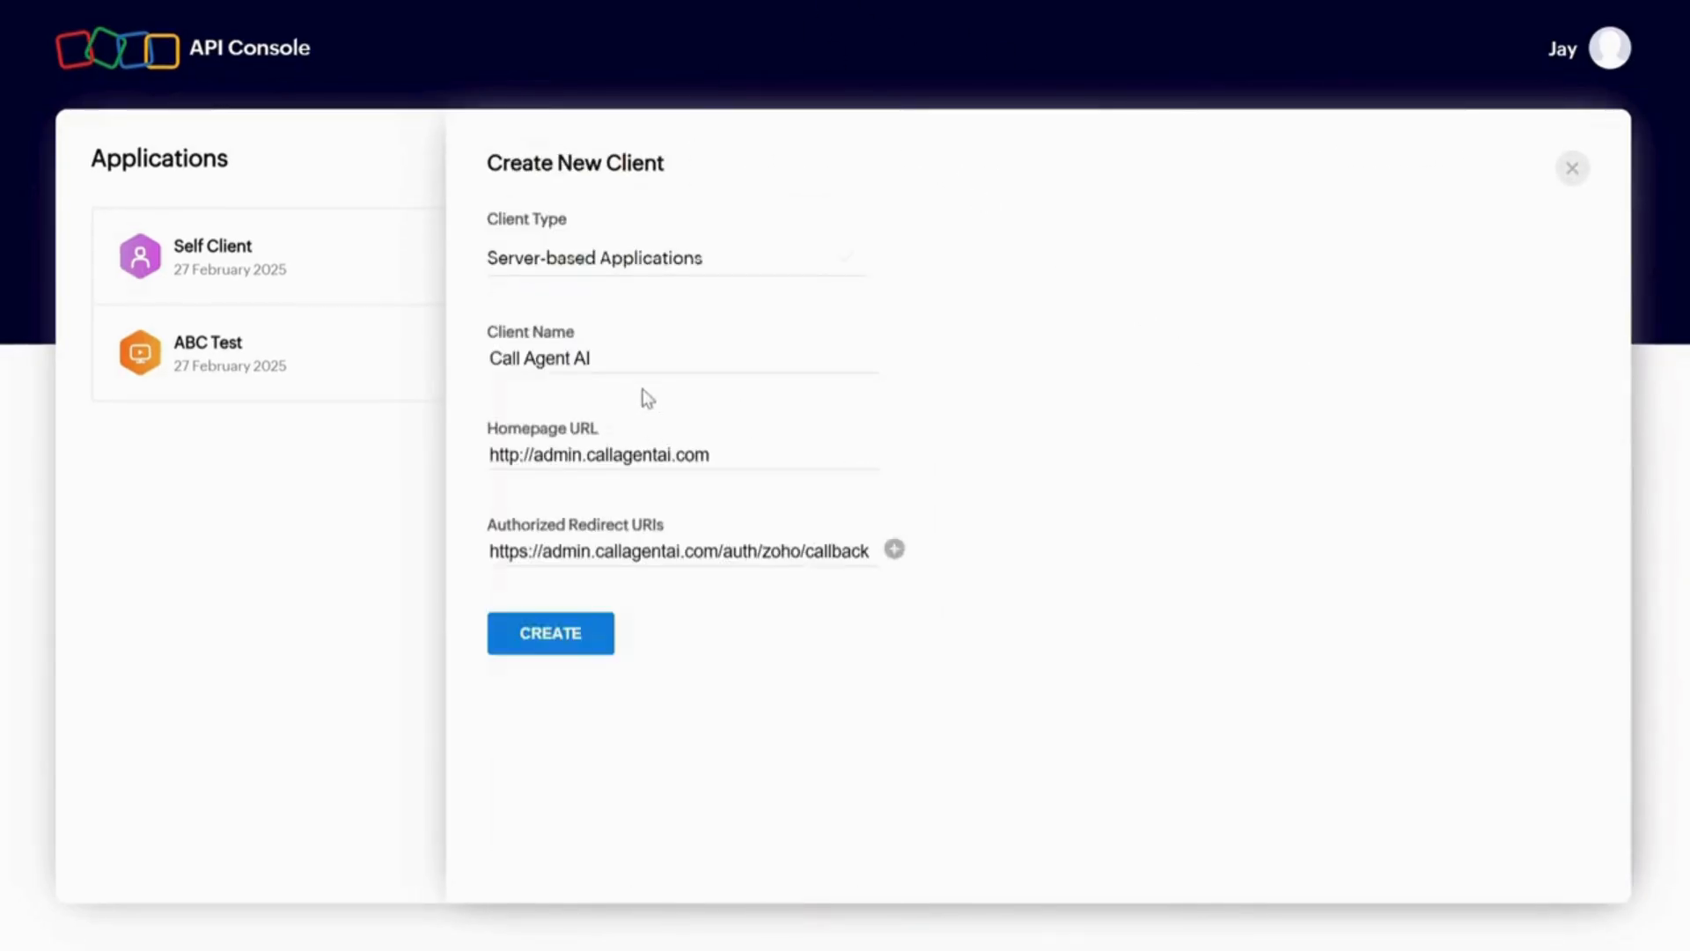
{"action": "left_click", "coordinate": [608, 355]}
{"action": "key", "text": "ctrl+a"}
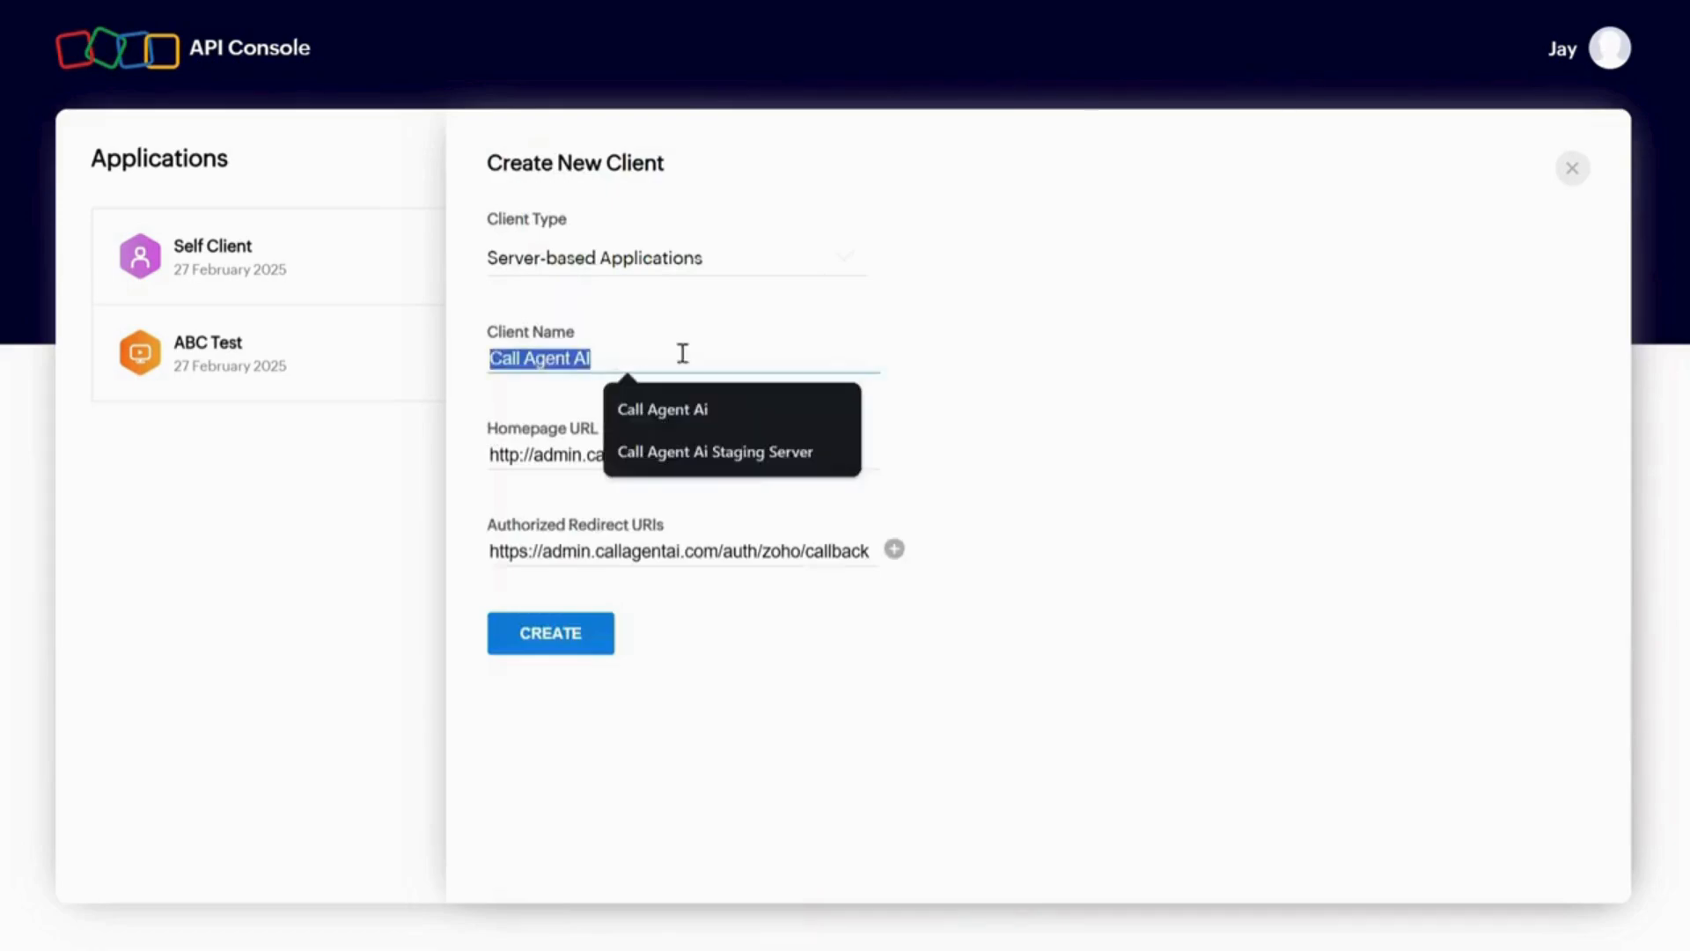
{"action": "left_click", "coordinate": [888, 361]}
{"action": "left_click_drag", "start_coordinate": [730, 457], "coordinate": [467, 458]}
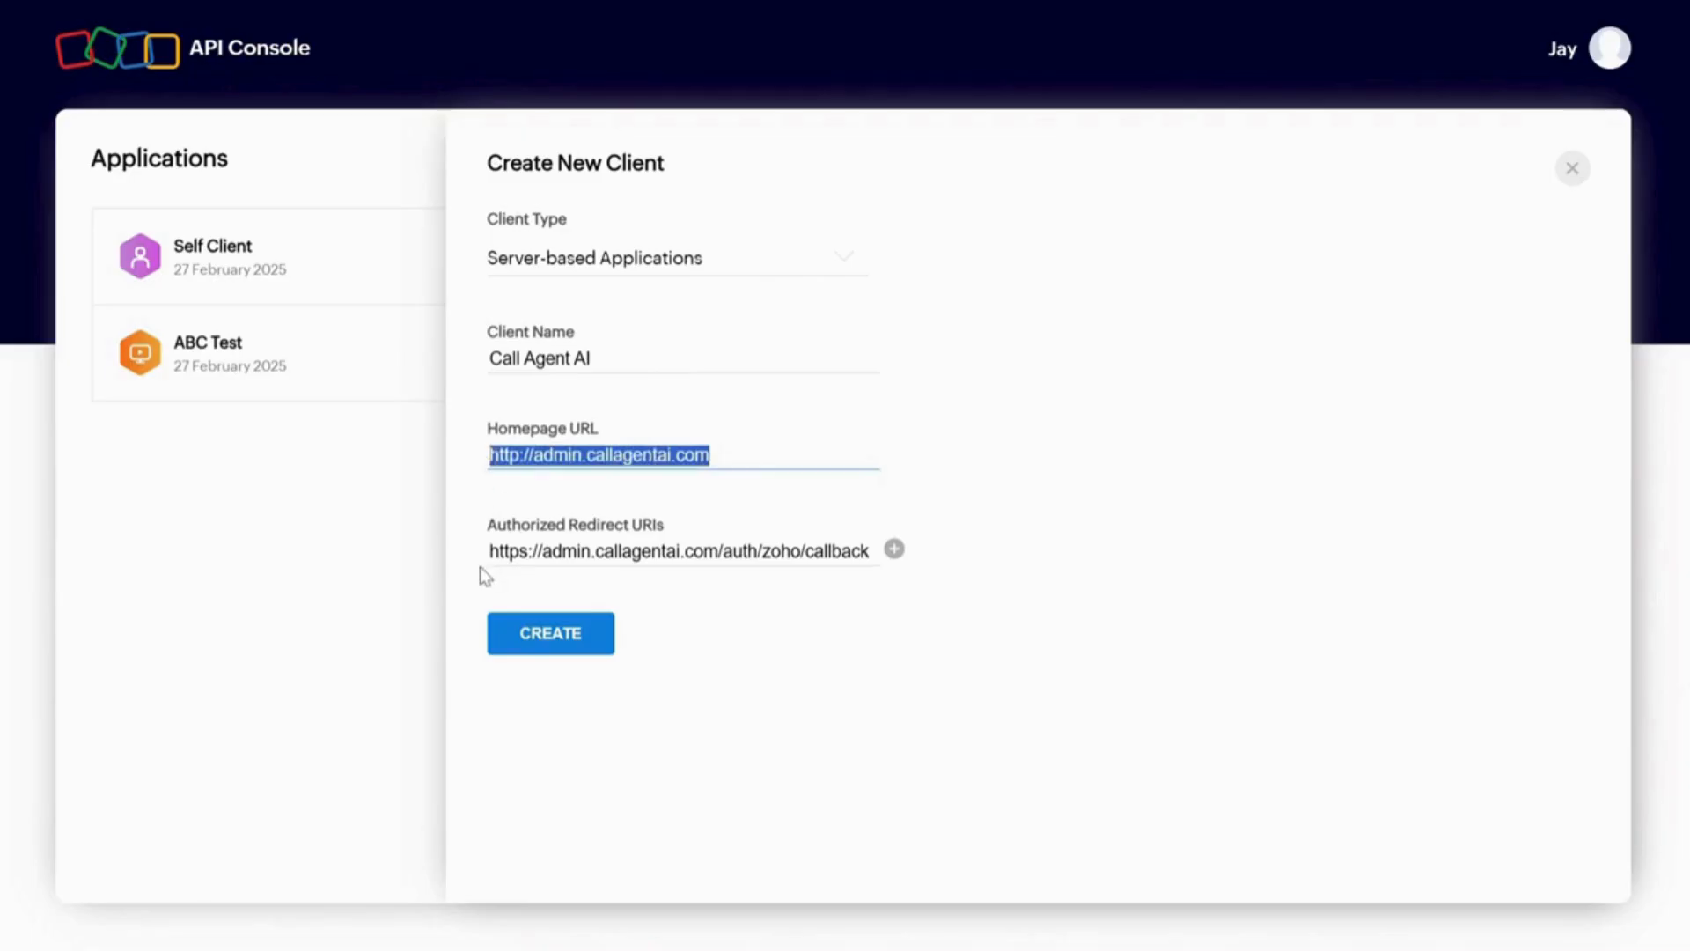
{"action": "left_click_drag", "start_coordinate": [491, 551], "coordinate": [872, 553]}
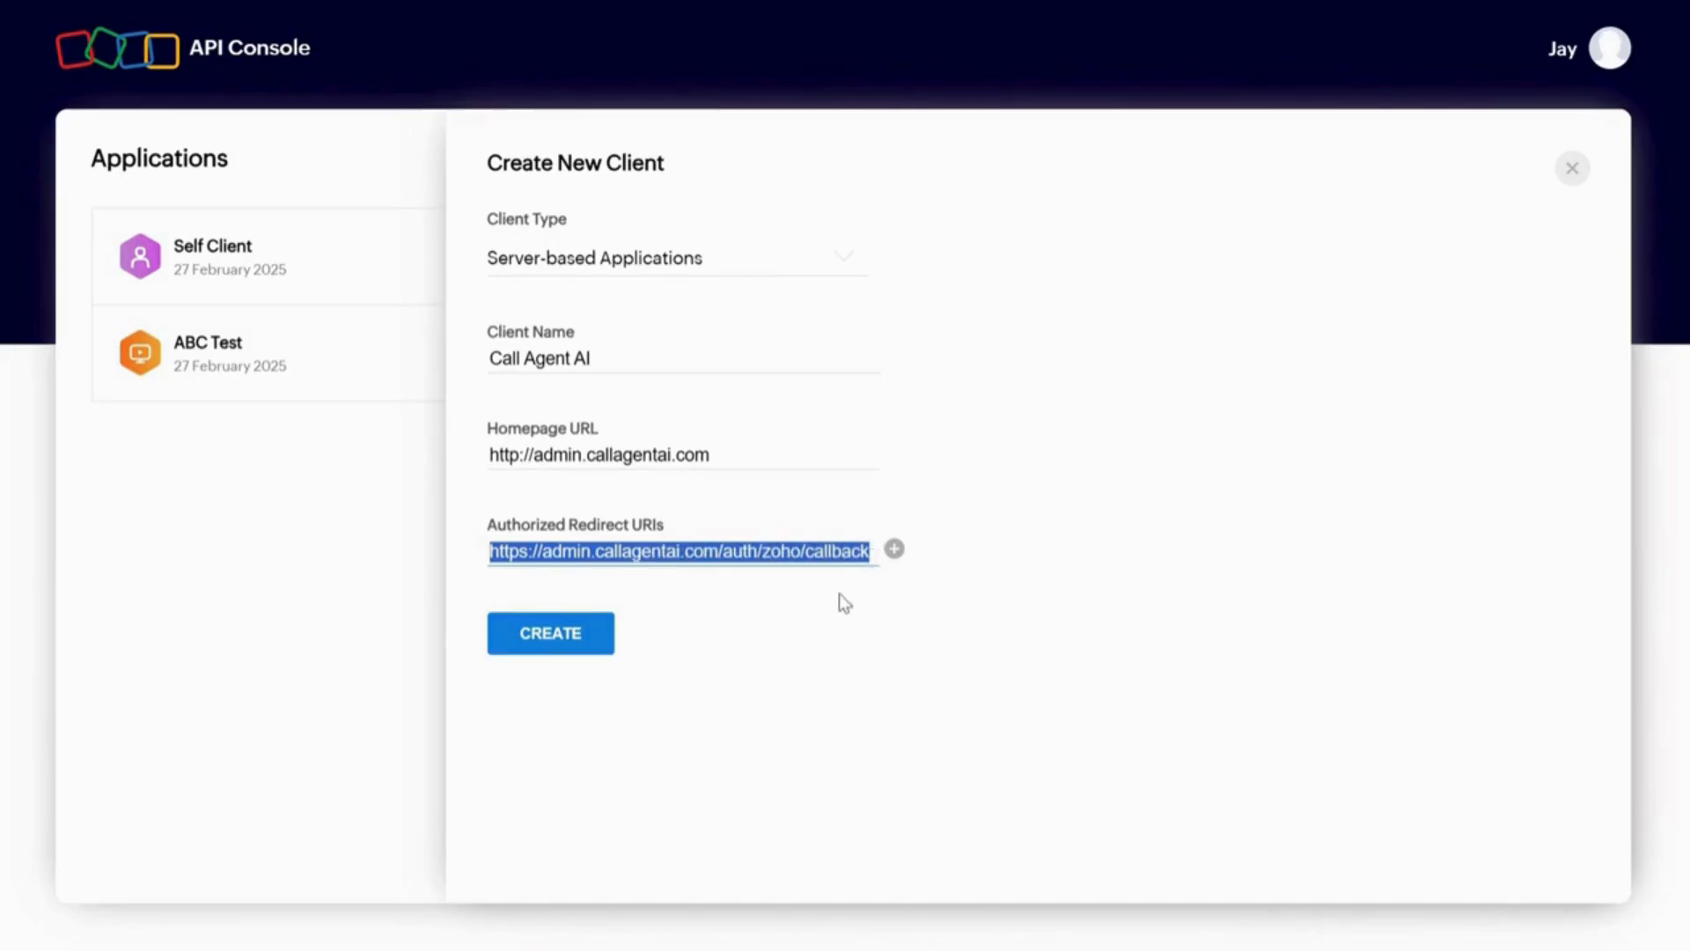
{"action": "left_click", "coordinate": [811, 604]}
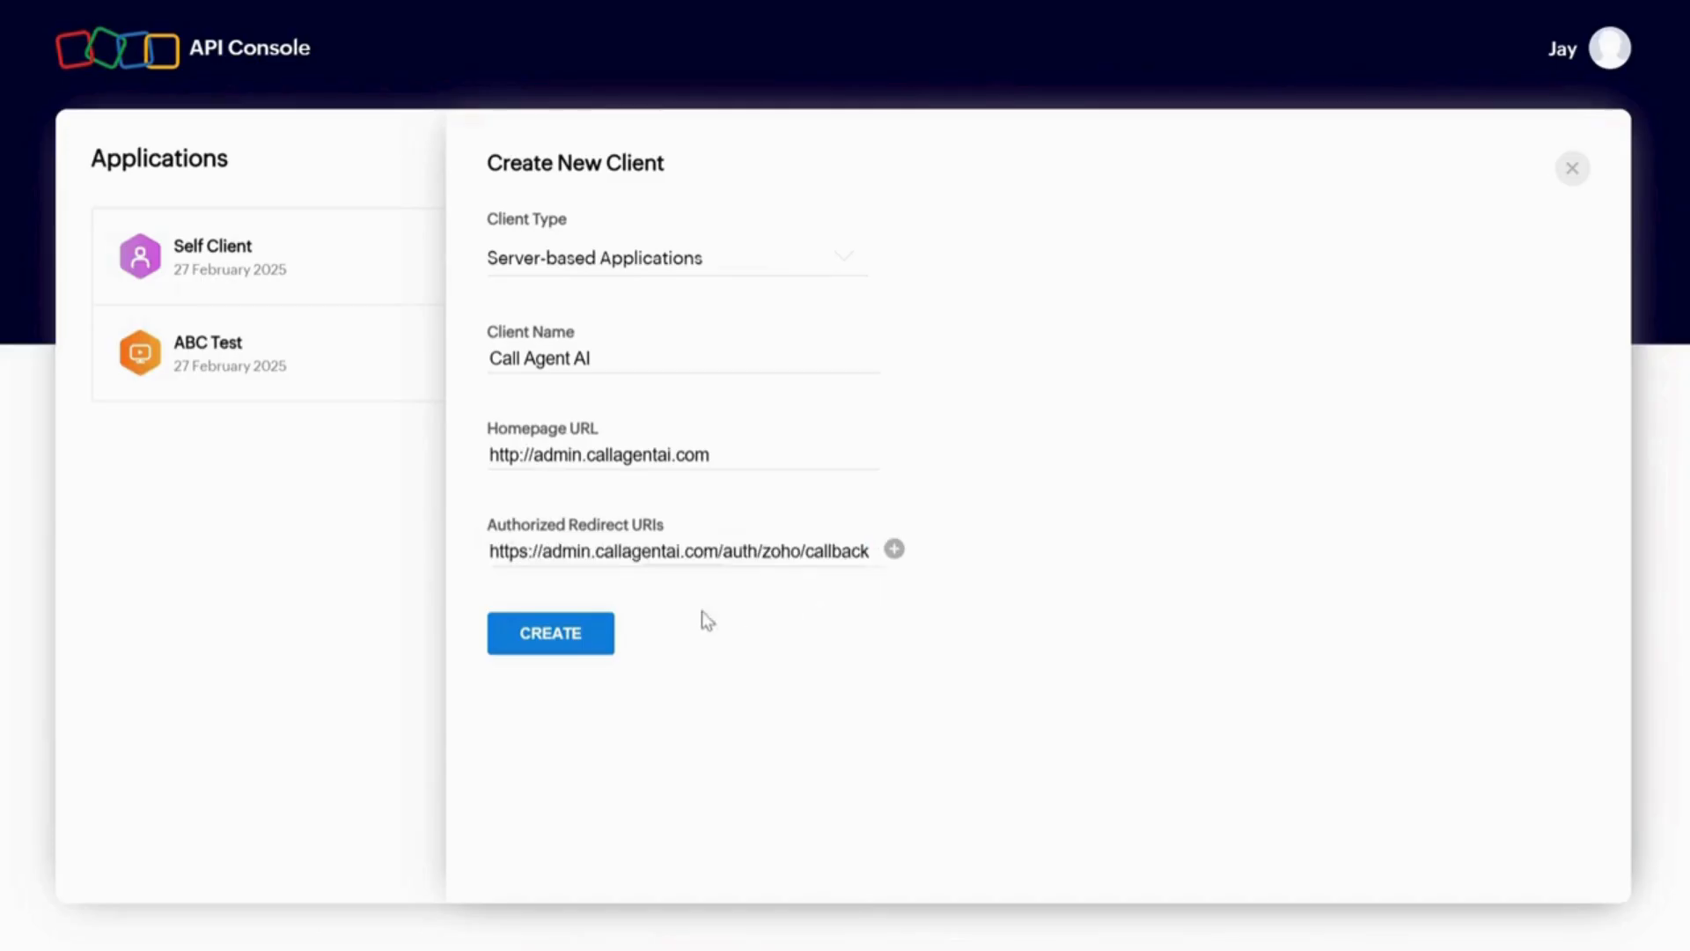
{"action": "left_click", "coordinate": [583, 640]}
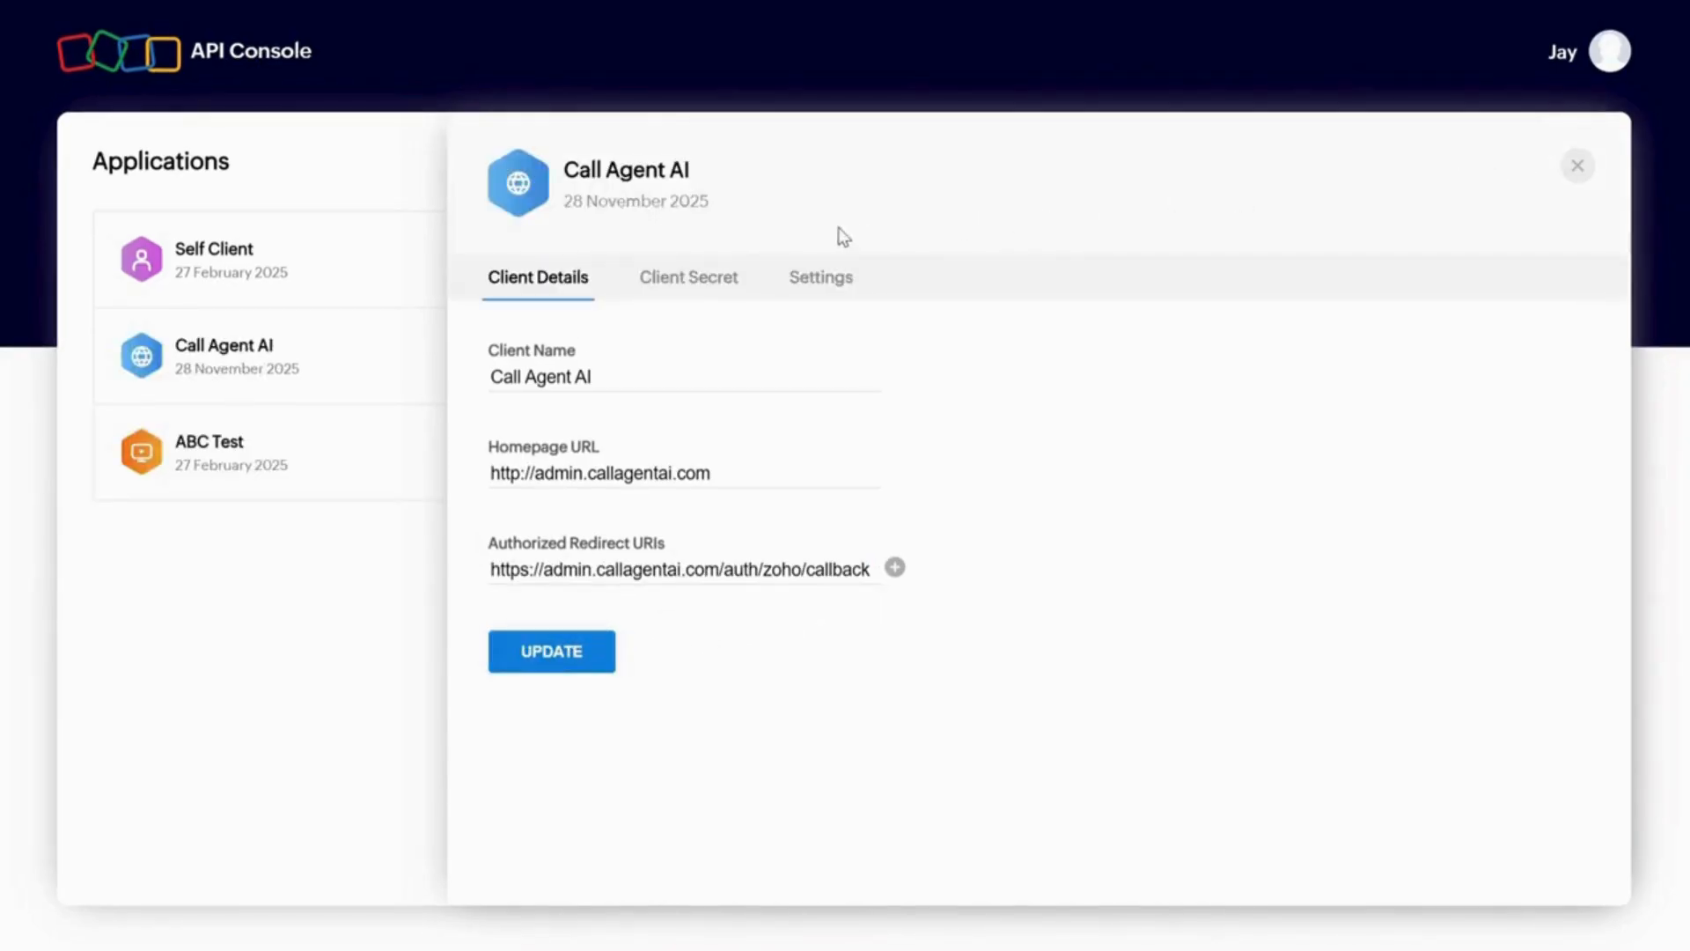
Copy the new client's ID and client secret into the credential fields of the Zoho Integration Assistant
{"action": "left_click", "coordinate": [704, 286]}
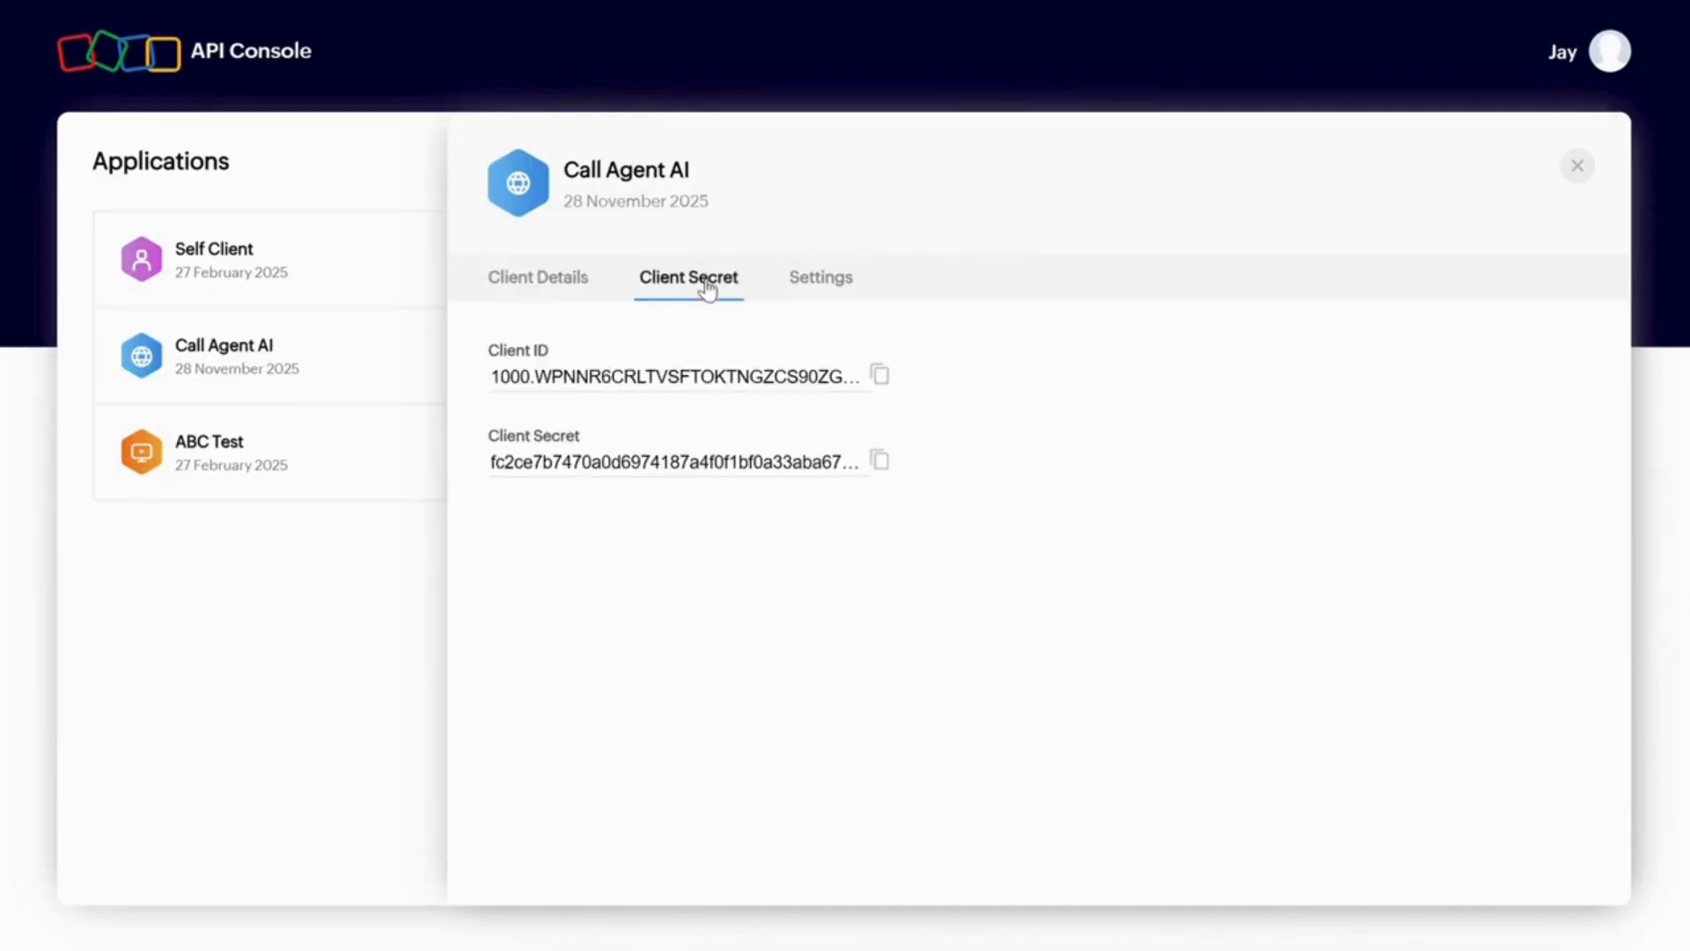
{"action": "left_click", "coordinate": [882, 378]}
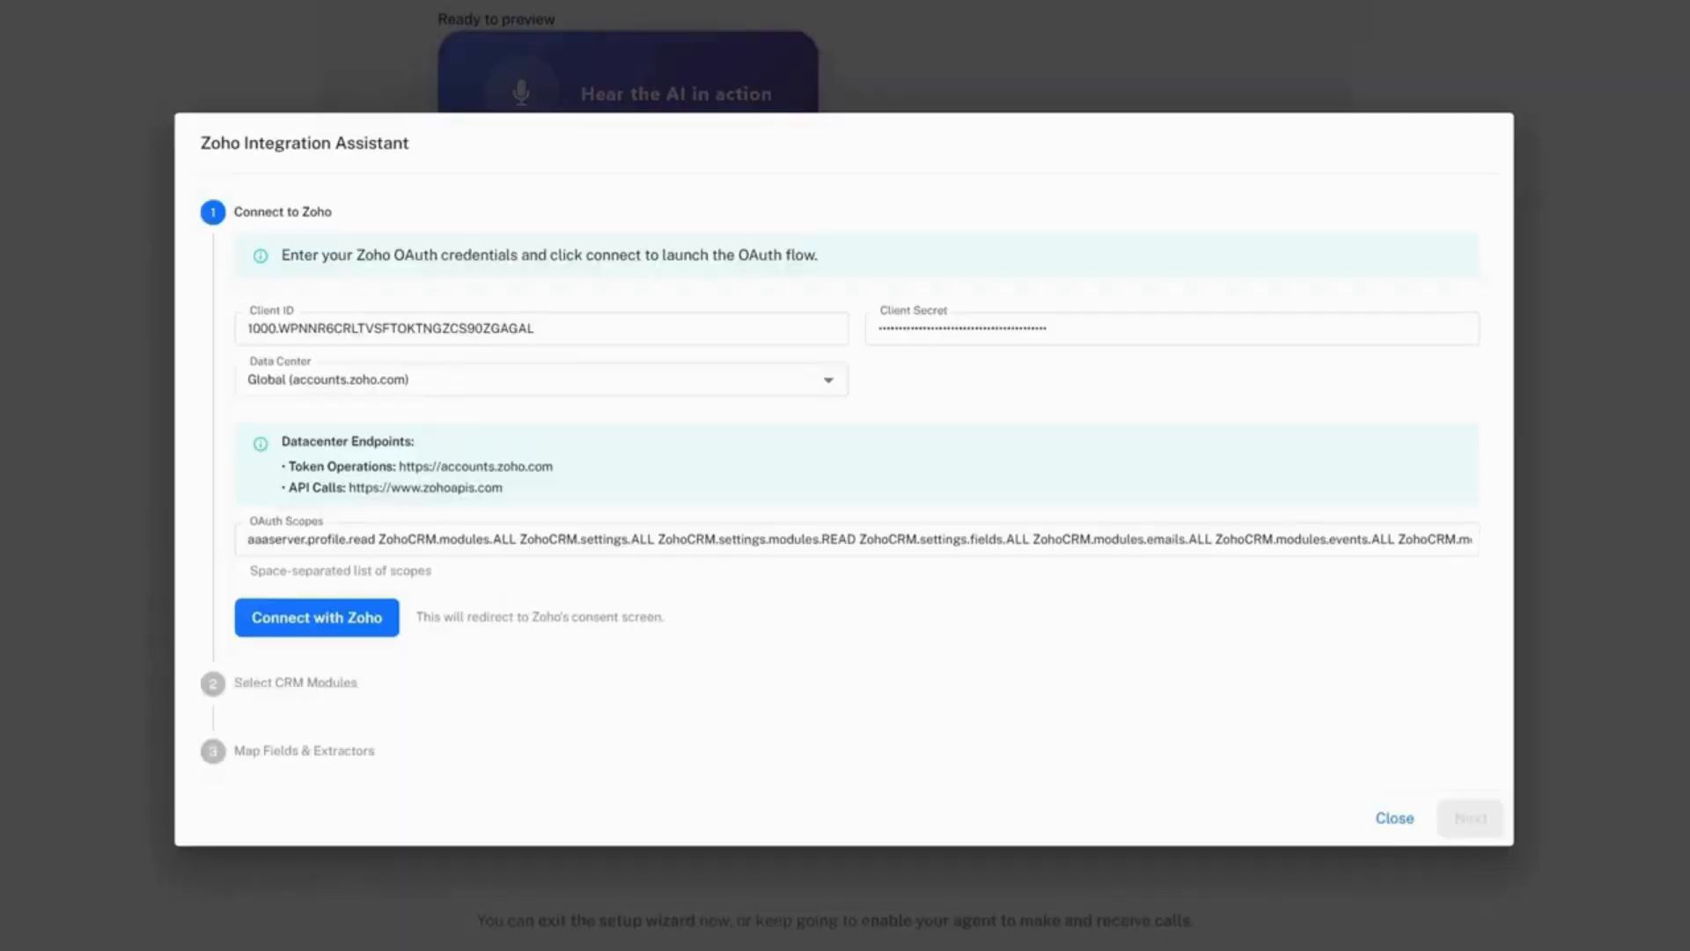
{"action": "left_click", "coordinate": [280, 320]}
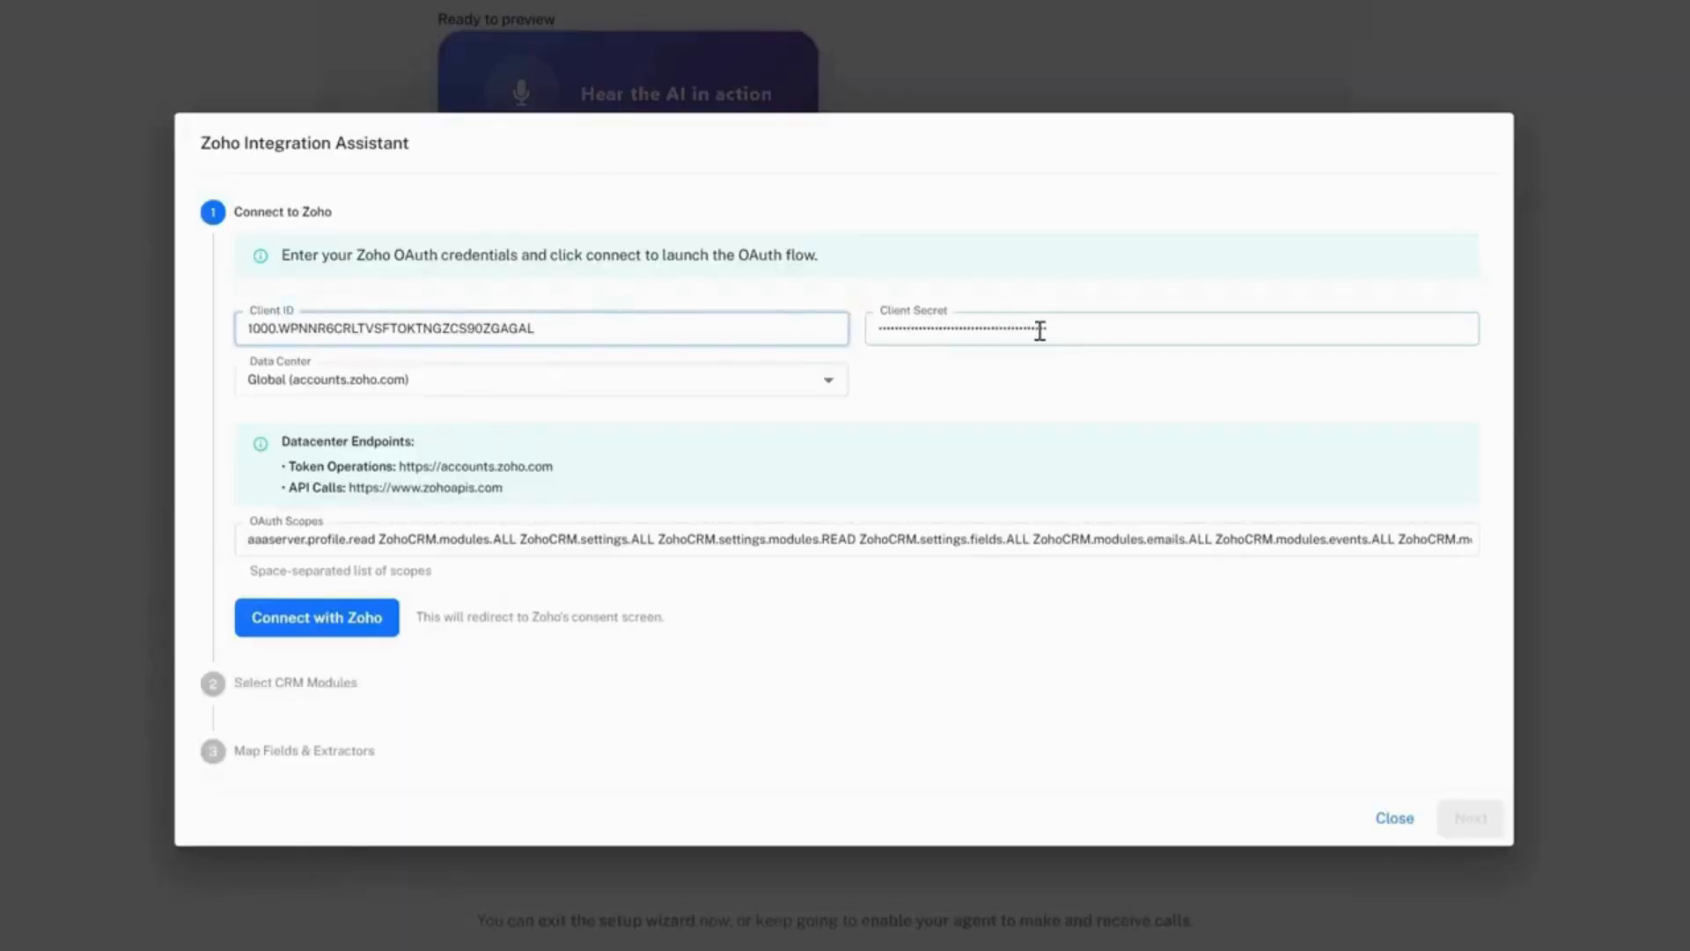
Keep the data center on Global (accounts.zoho.com) and start the OAuth connection with Zoho
{"action": "left_click", "coordinate": [973, 388]}
{"action": "left_click", "coordinate": [832, 379]}
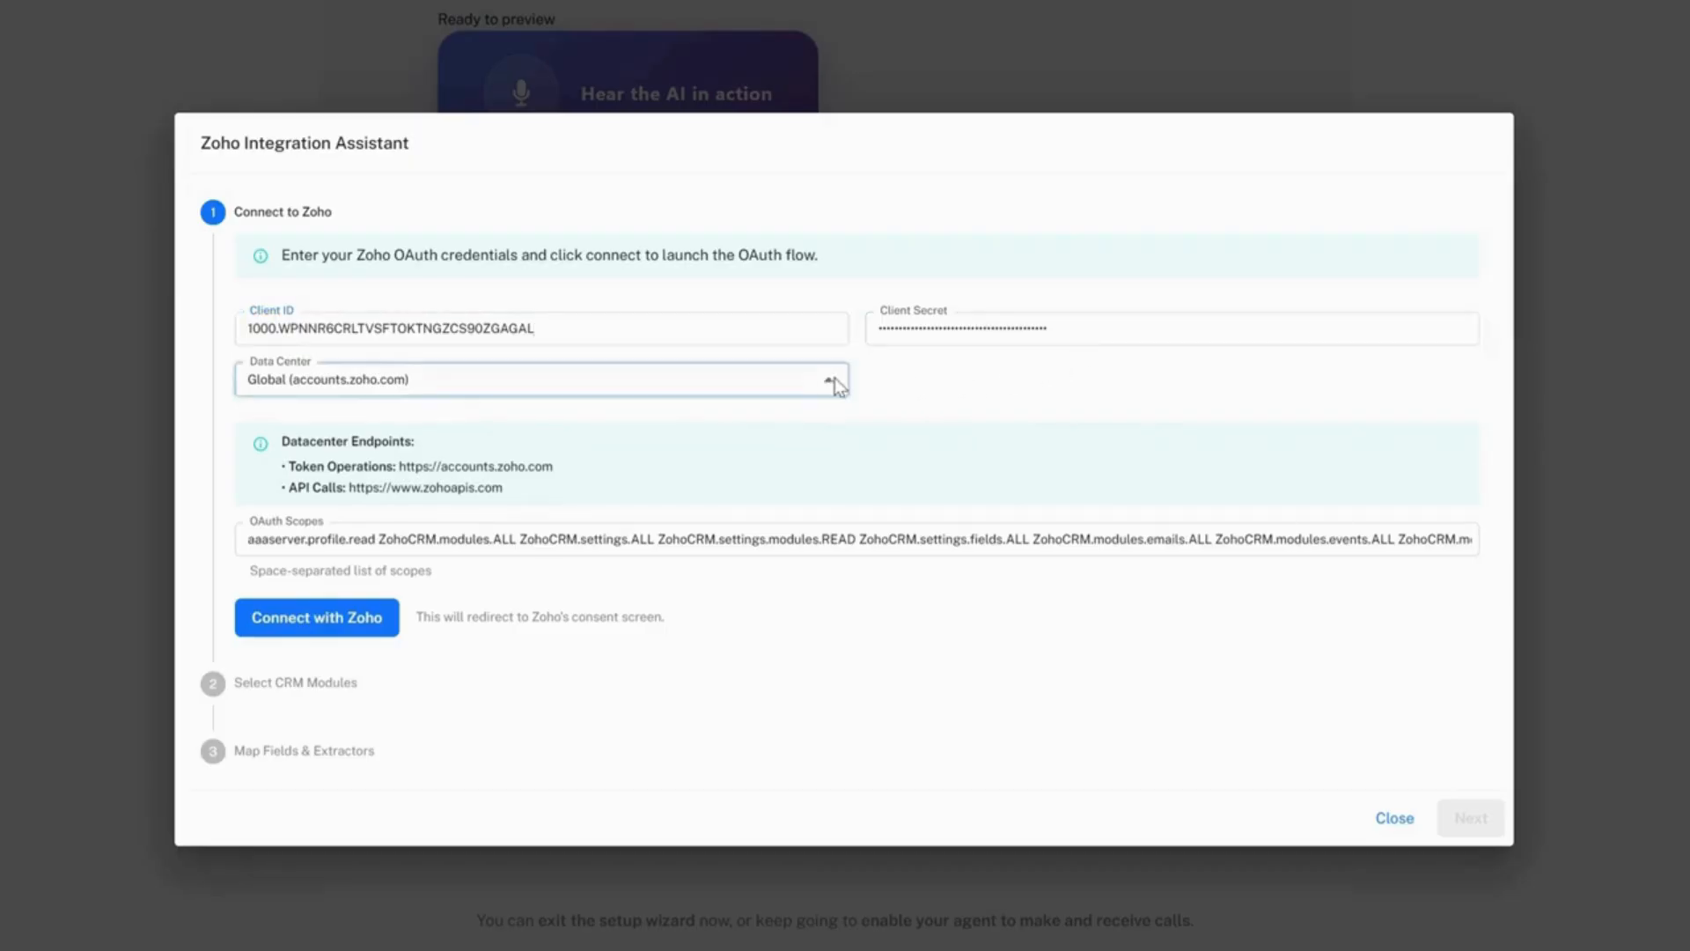
{"action": "left_click", "coordinate": [836, 377]}
{"action": "left_click", "coordinate": [366, 631]}
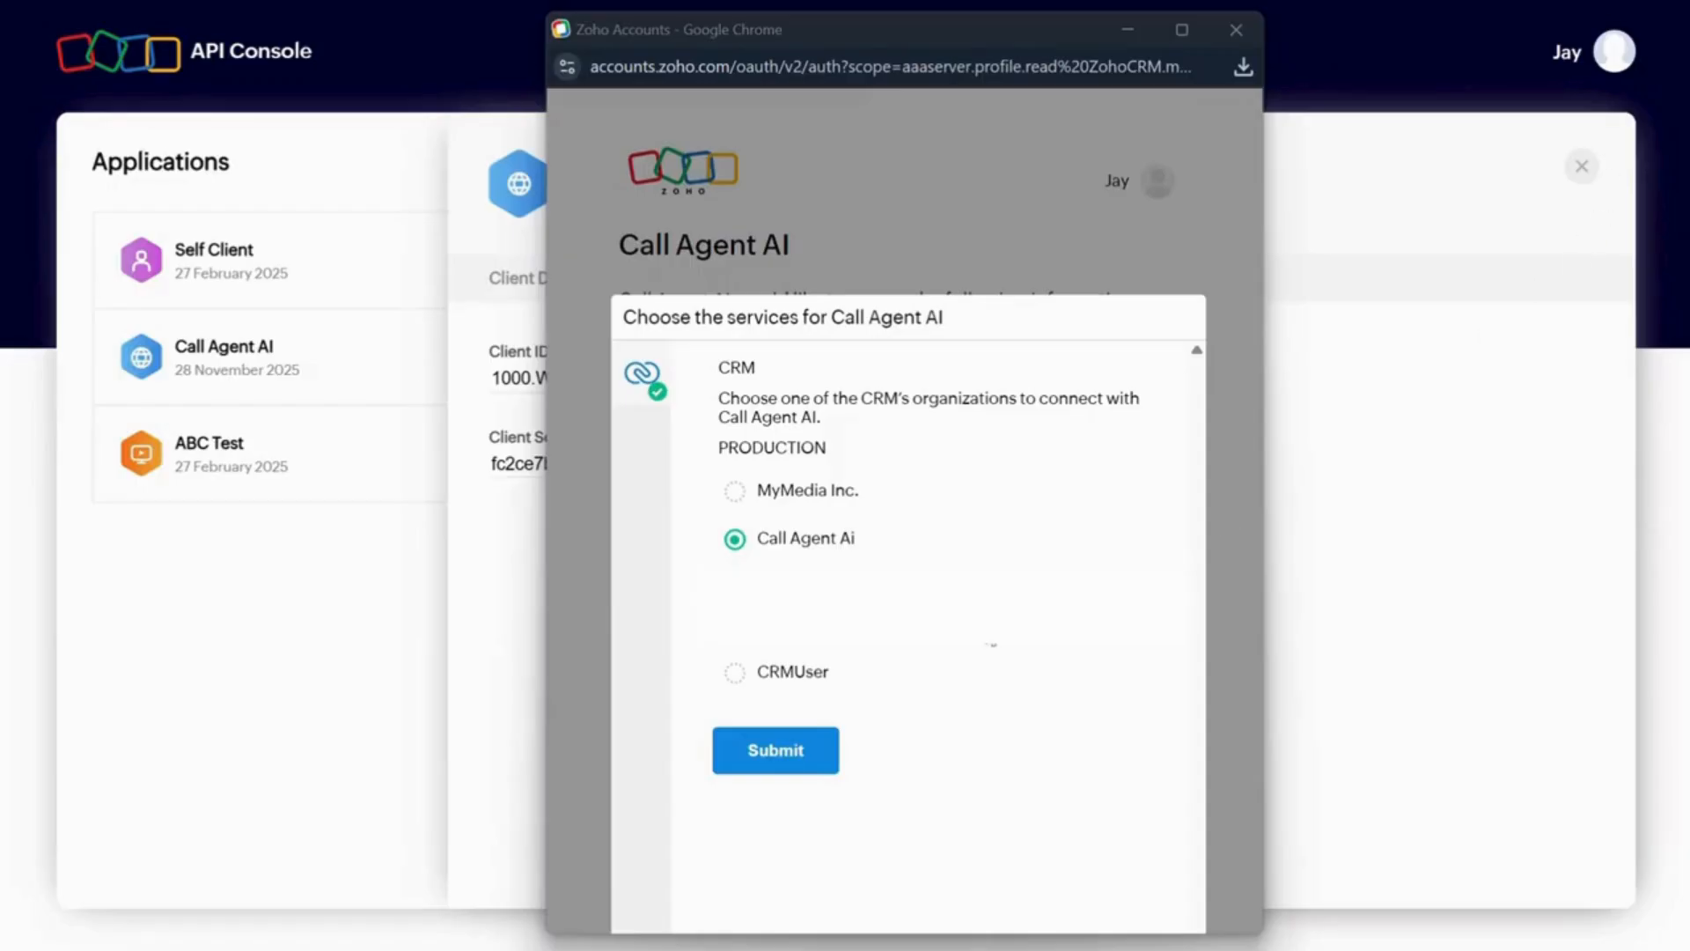
Choose the Call Agent Ai production organization for the CRM connection and consent to the requested data access
{"action": "left_click", "coordinate": [843, 545]}
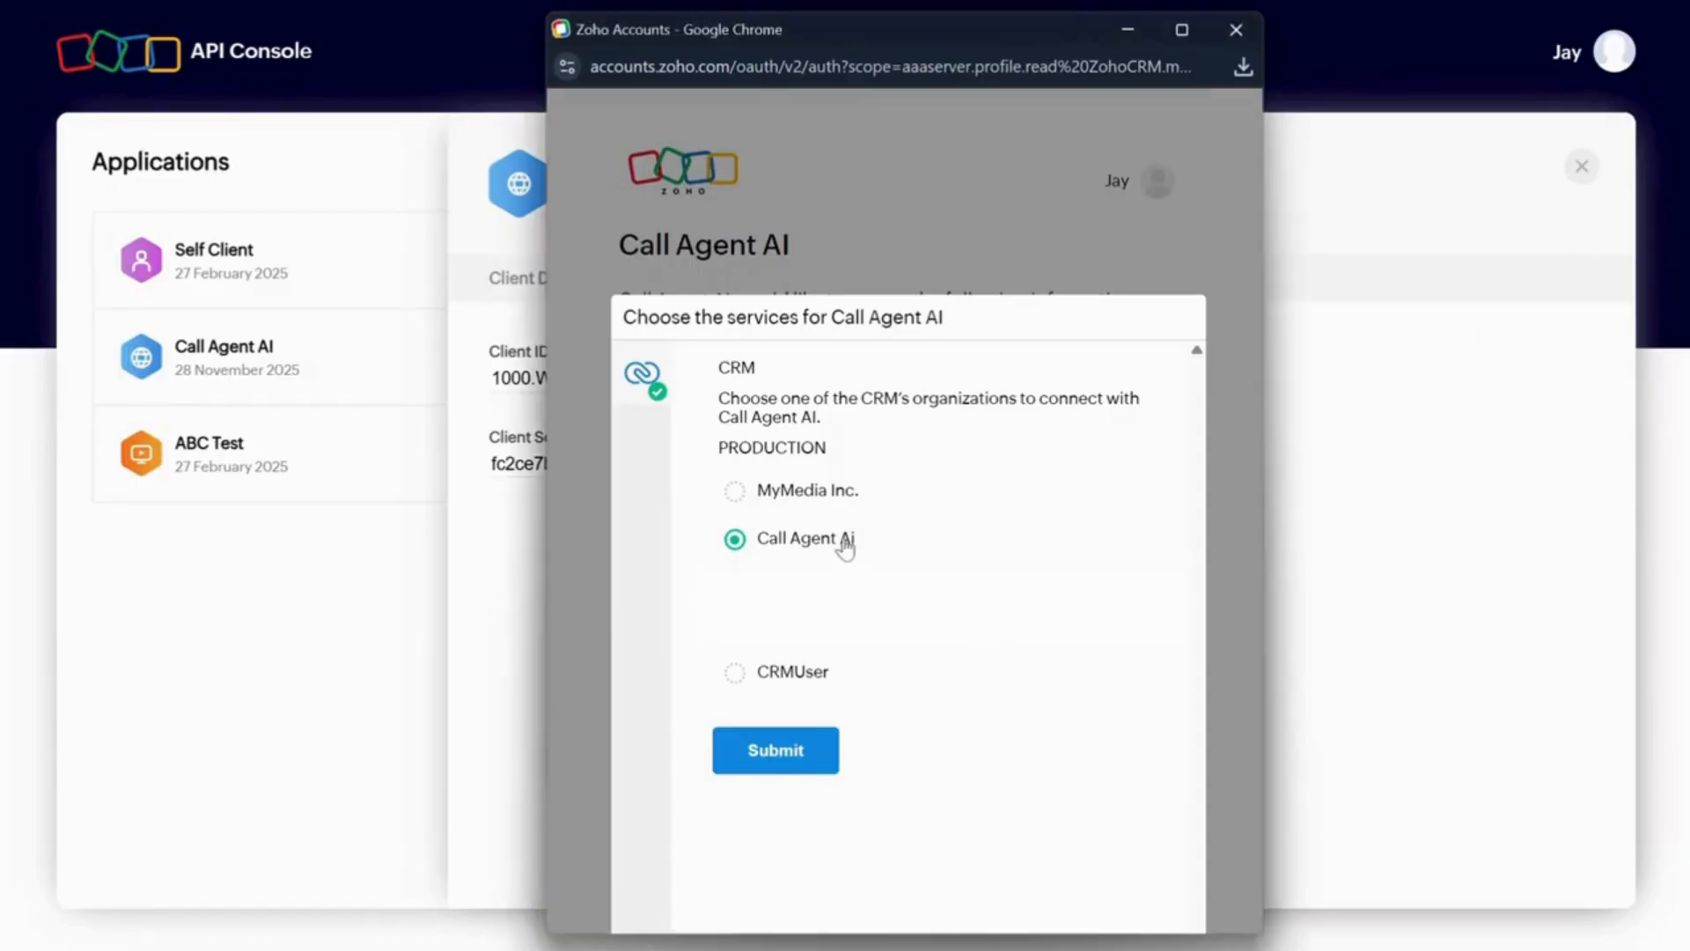
{"action": "left_click", "coordinate": [786, 767]}
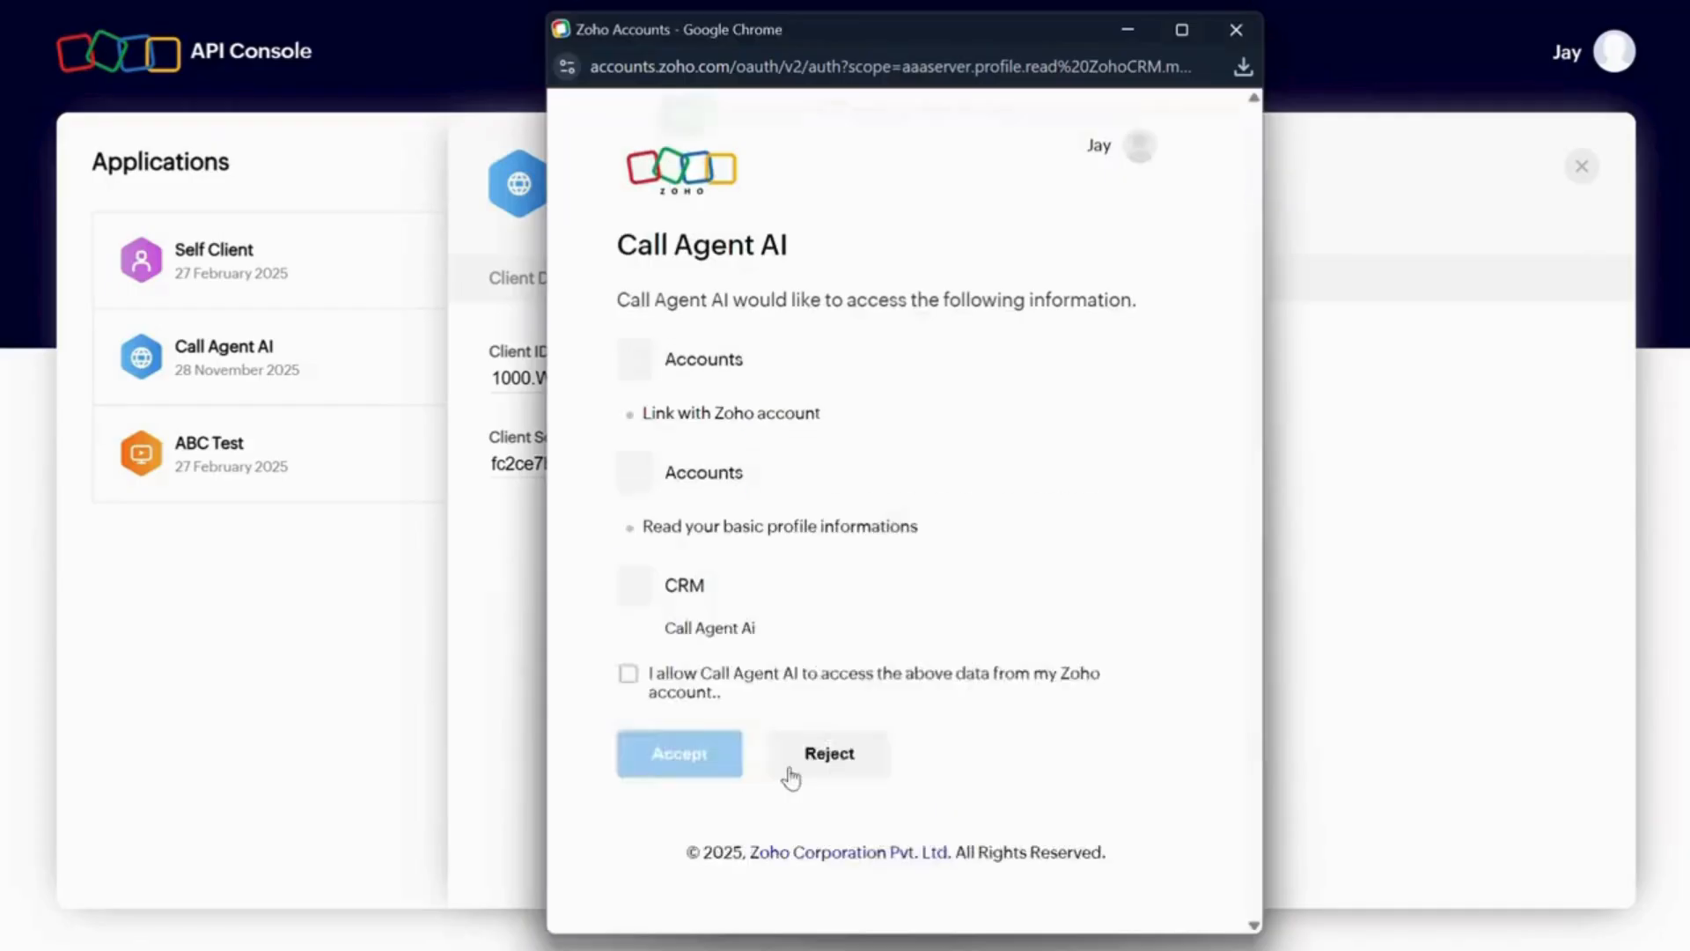
{"action": "scroll", "coordinate": [801, 529], "scroll_direction": "down", "scroll_amount": 1}
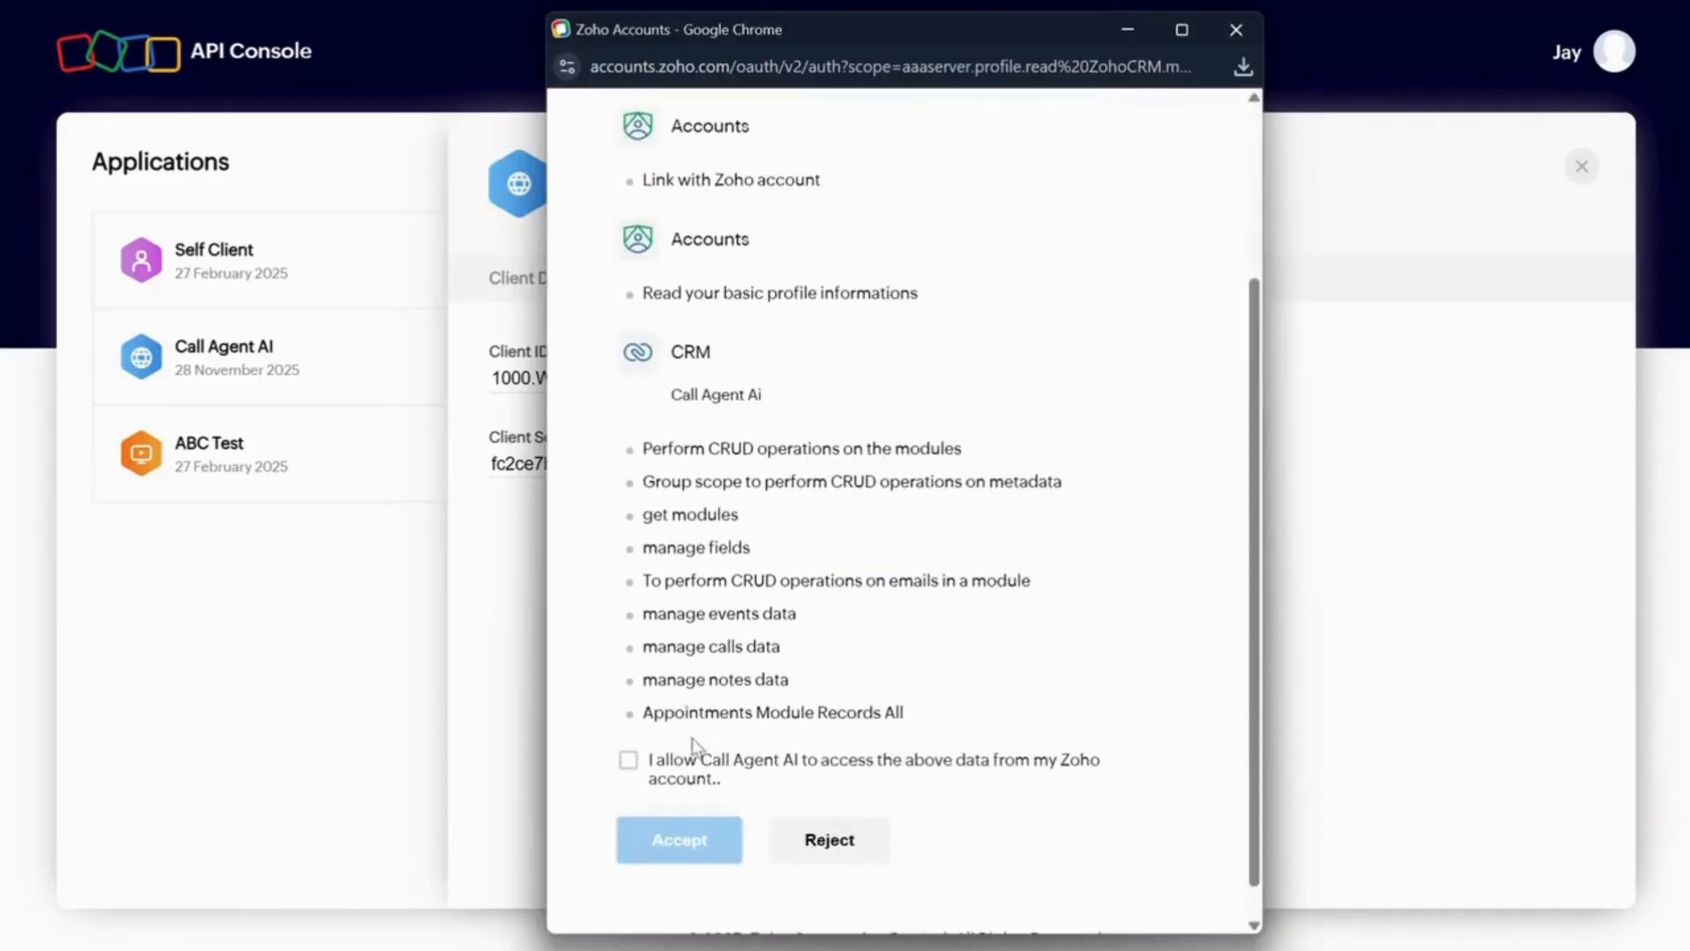
{"action": "left_click", "coordinate": [629, 760]}
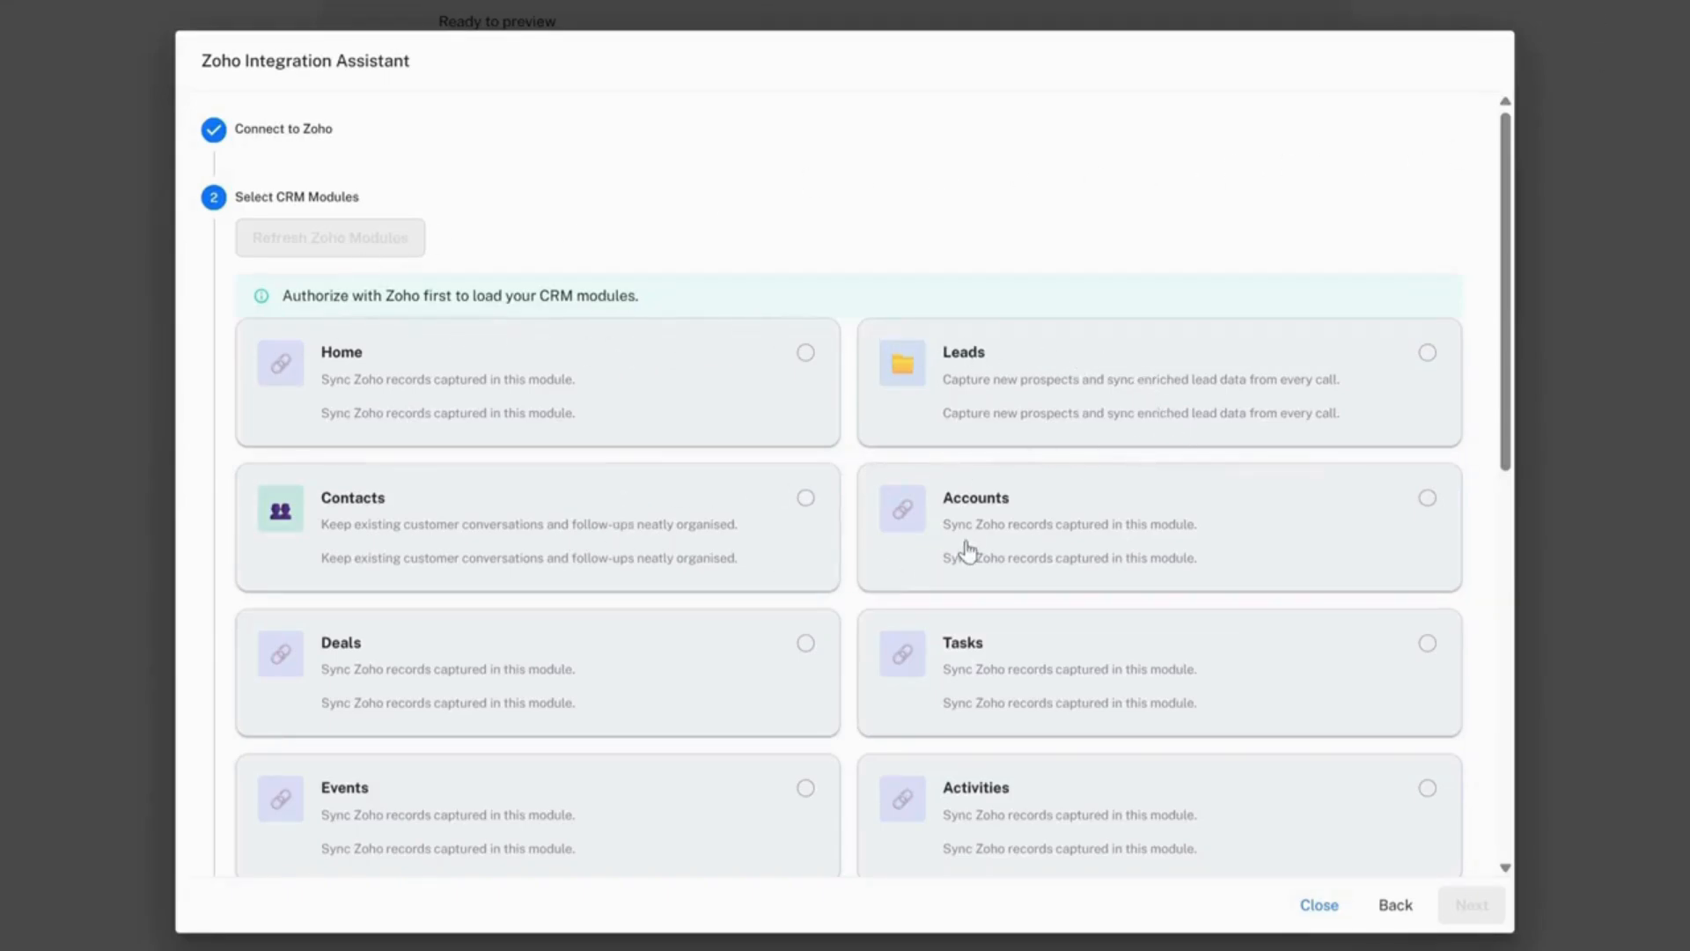
Select the Contacts CRM module in the Zoho Integration Assistant and continue to the field mapping
{"action": "scroll", "coordinate": [1006, 525], "scroll_direction": "down", "scroll_amount": 1}
{"action": "scroll", "coordinate": [986, 506], "scroll_direction": "up", "scroll_amount": 1}
{"action": "scroll", "coordinate": [1188, 682], "scroll_direction": "down", "scroll_amount": 1}
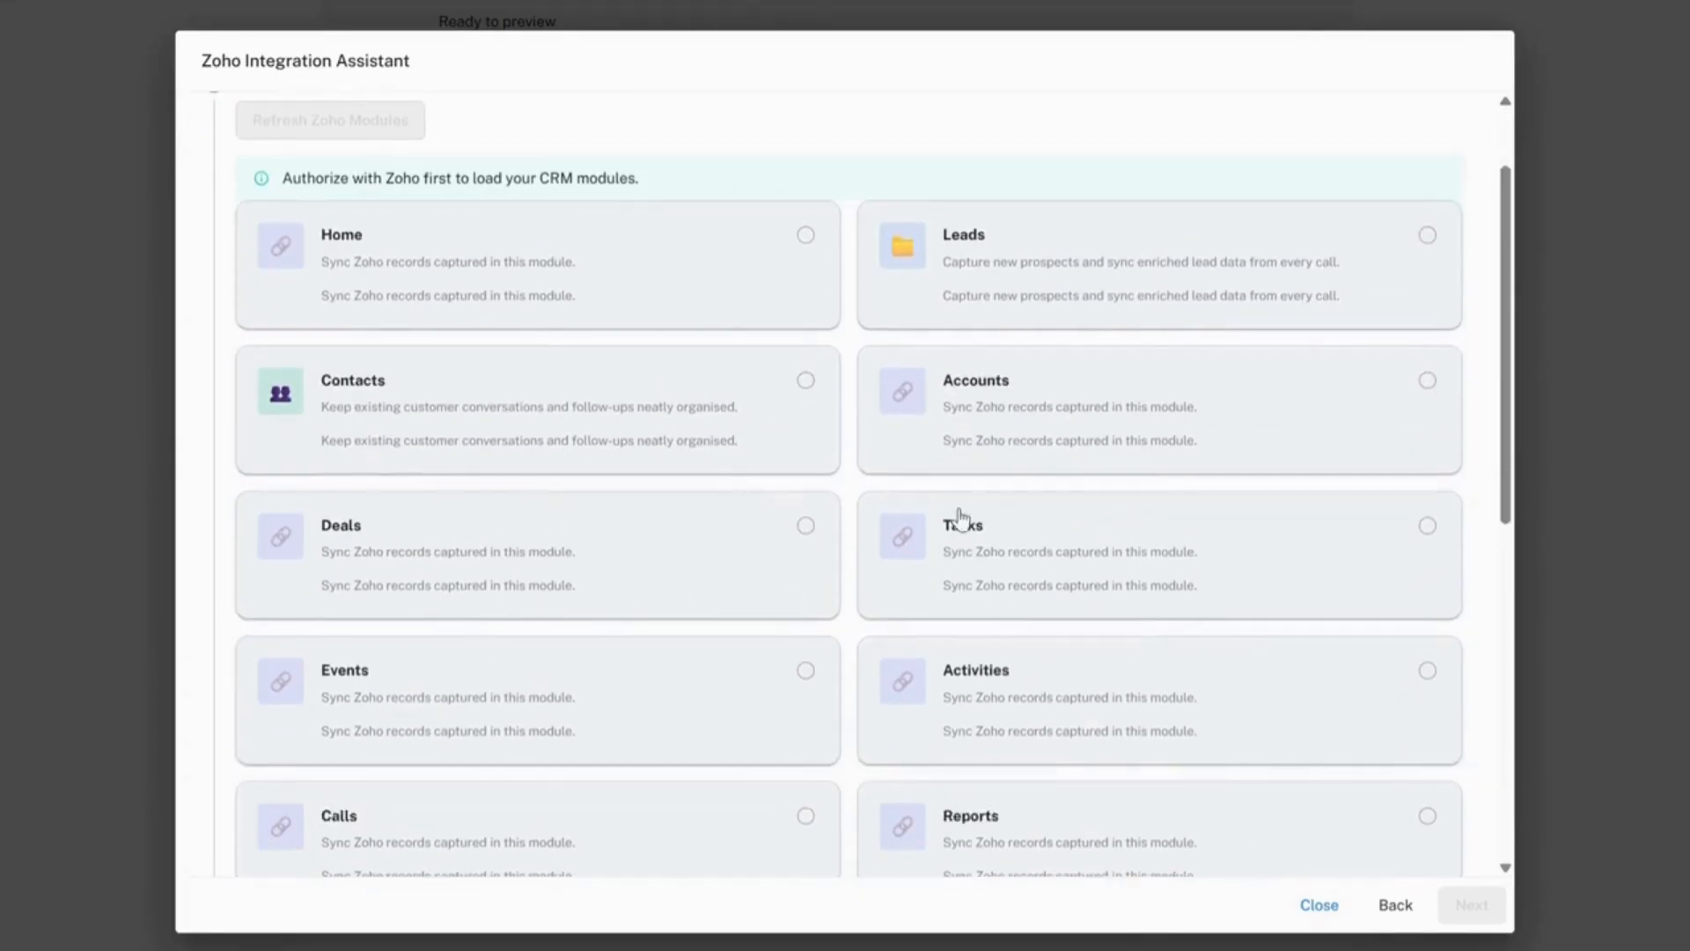
{"action": "left_click", "coordinate": [630, 414]}
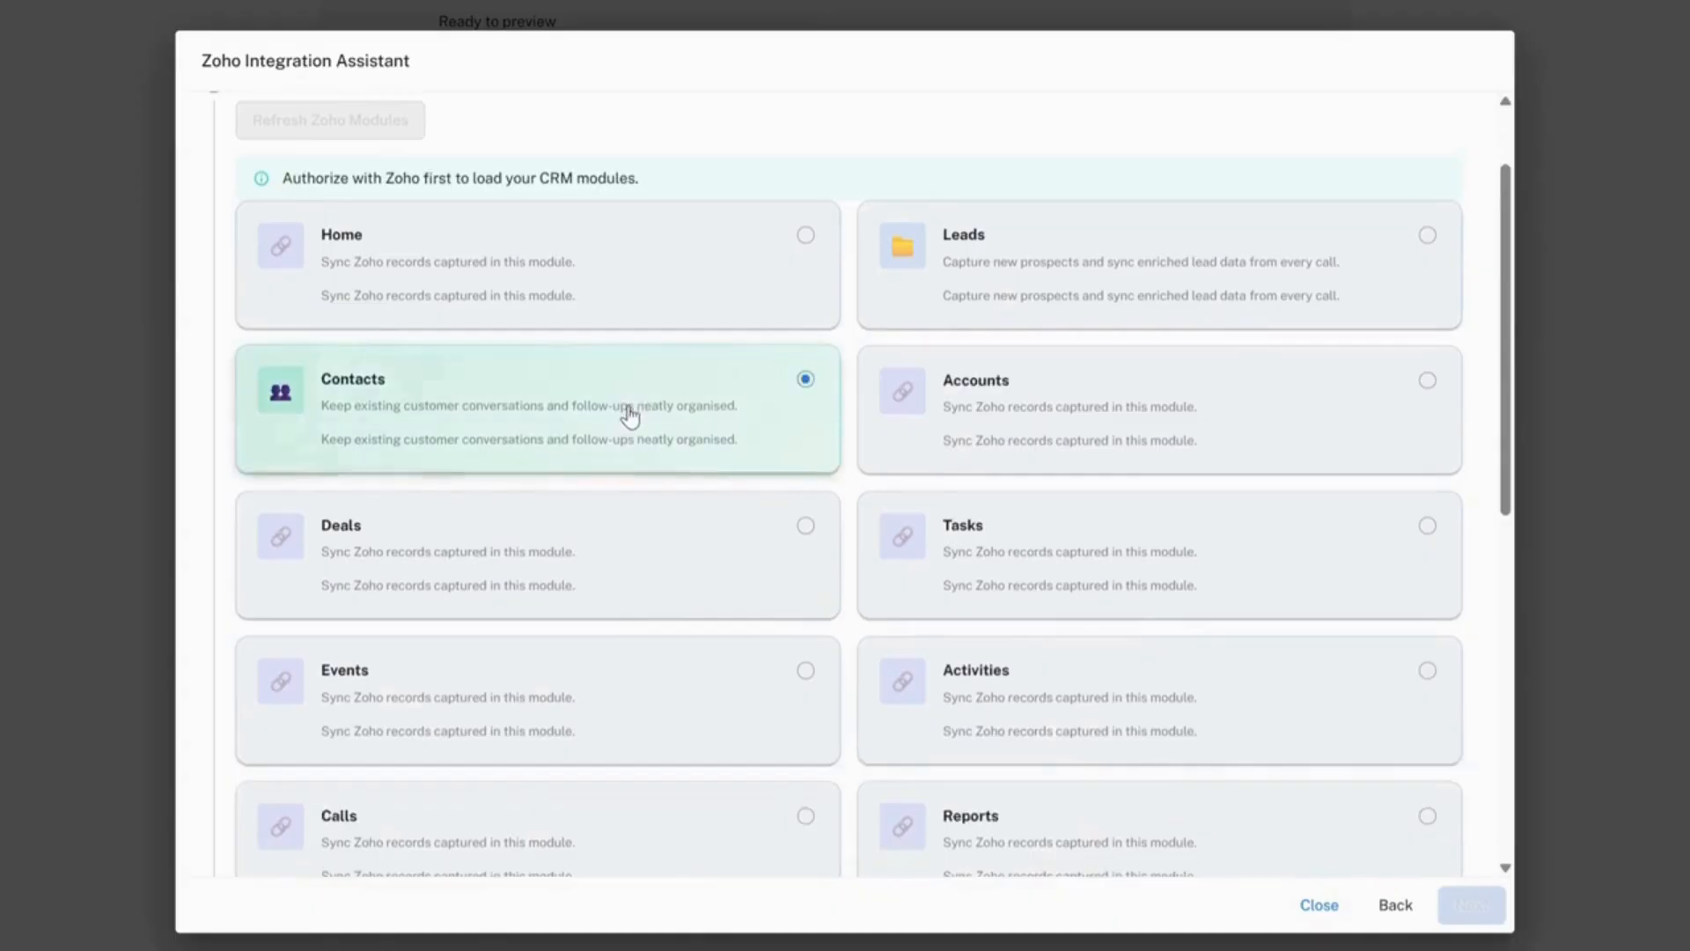
{"action": "left_click", "coordinate": [1463, 905]}
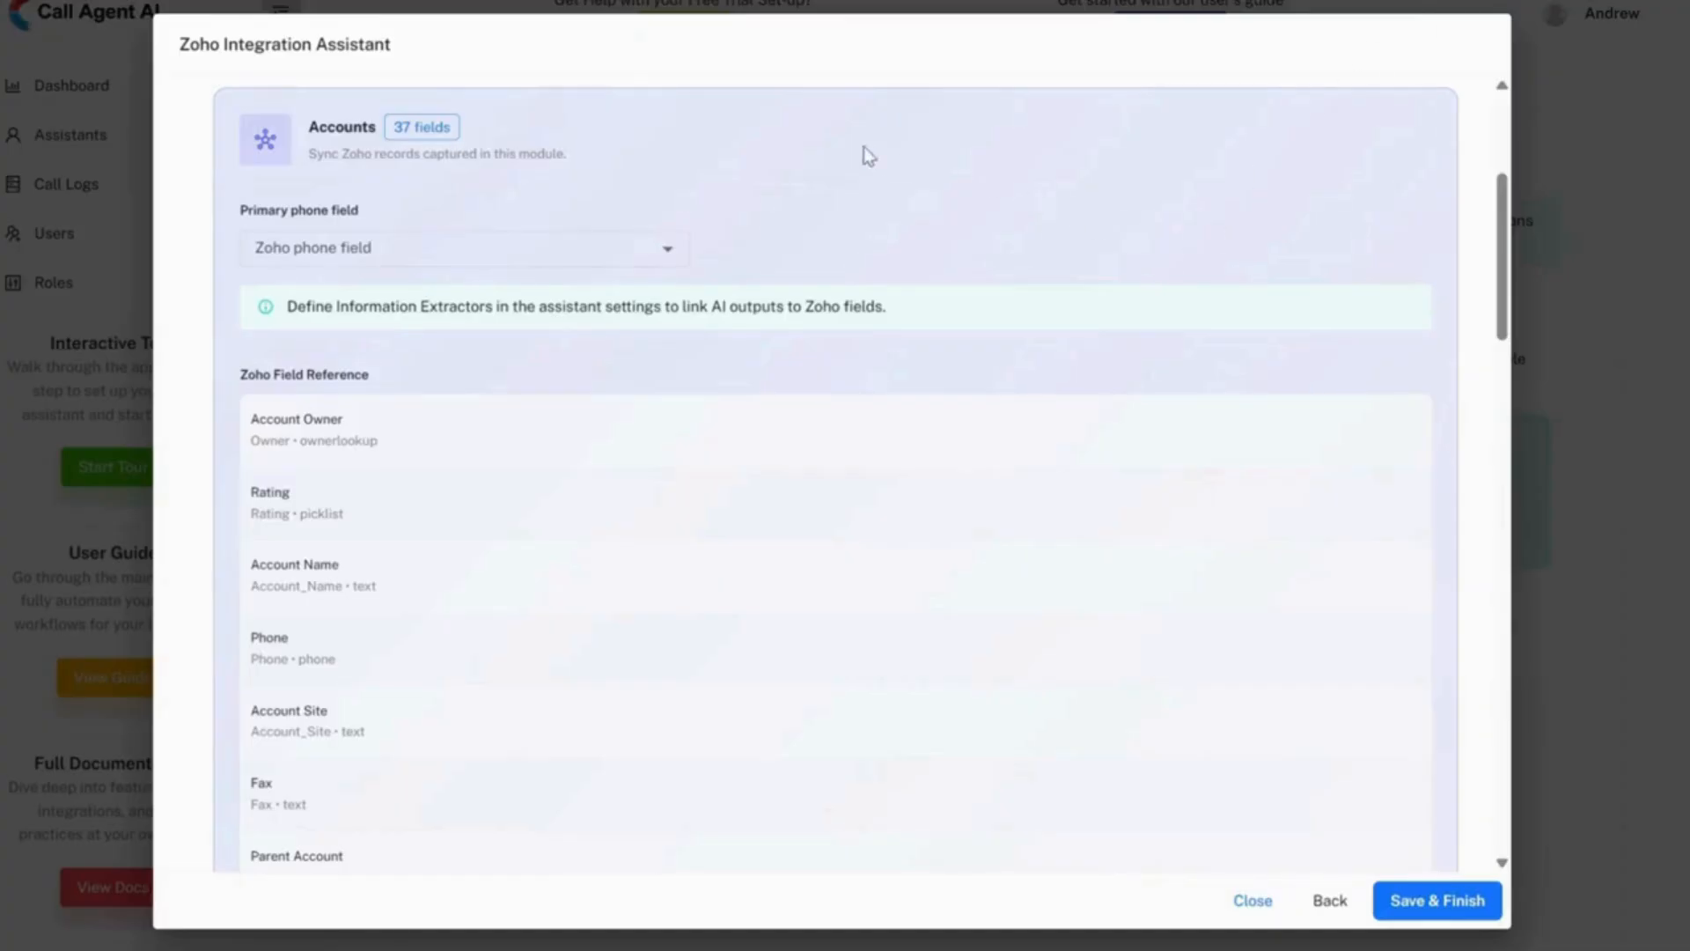
Set the Accounts module's primary phone field to Phone, review the Zoho field reference, and save the integration
{"action": "left_click", "coordinate": [464, 253]}
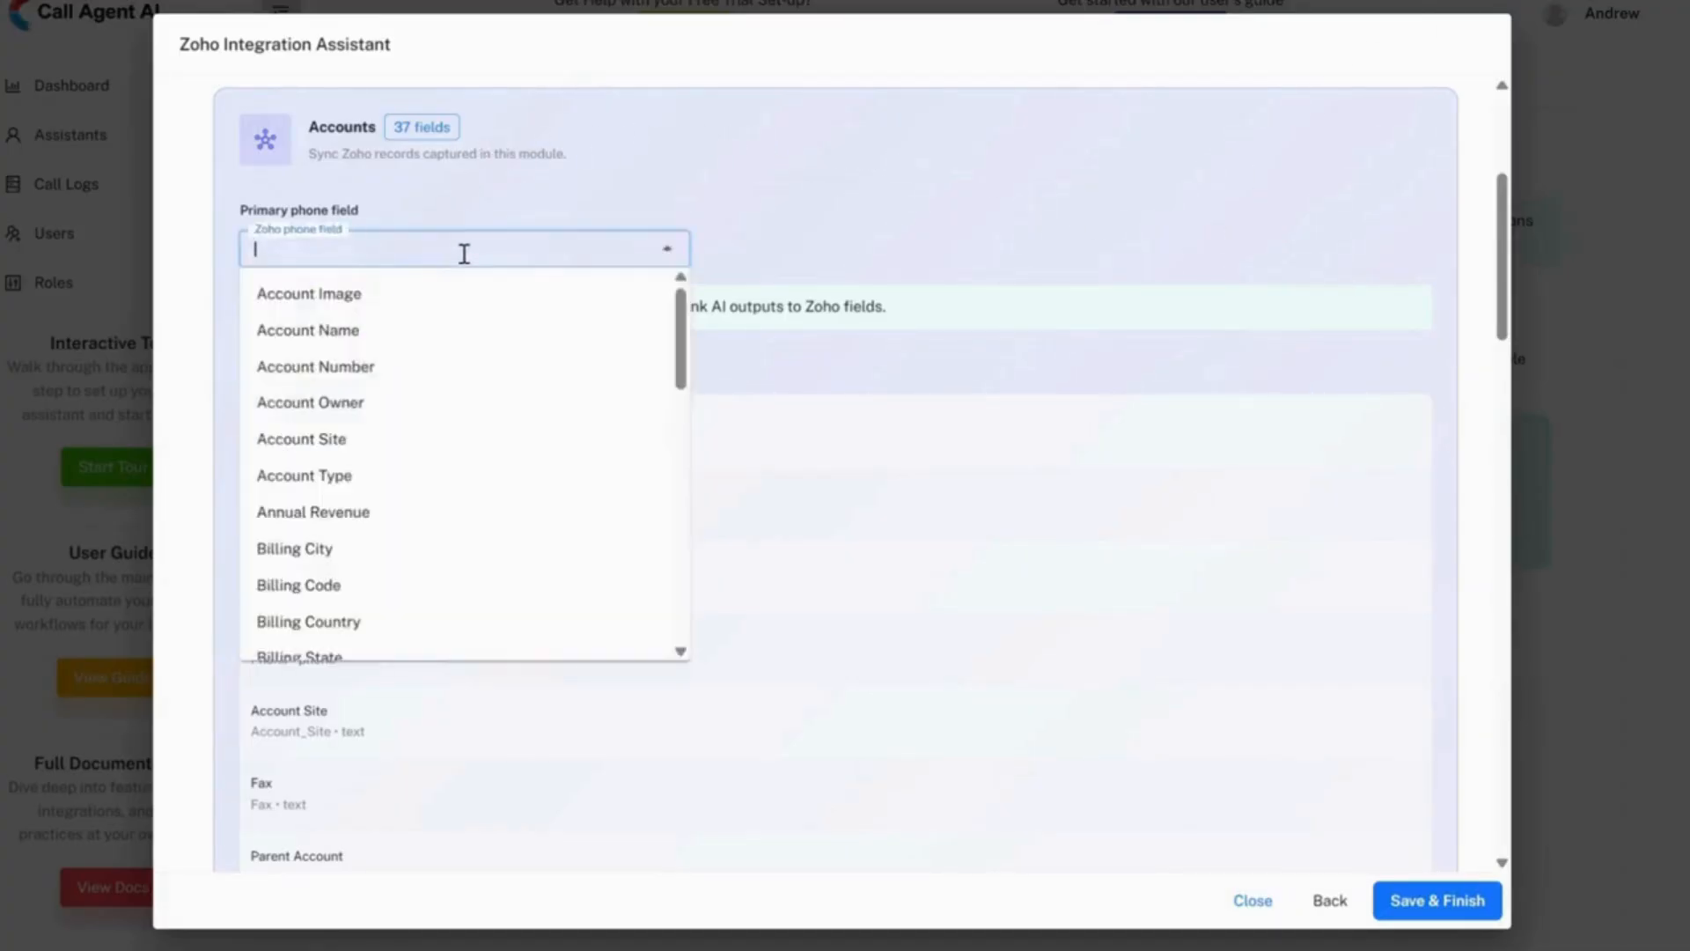
{"action": "type", "text": "phon"}
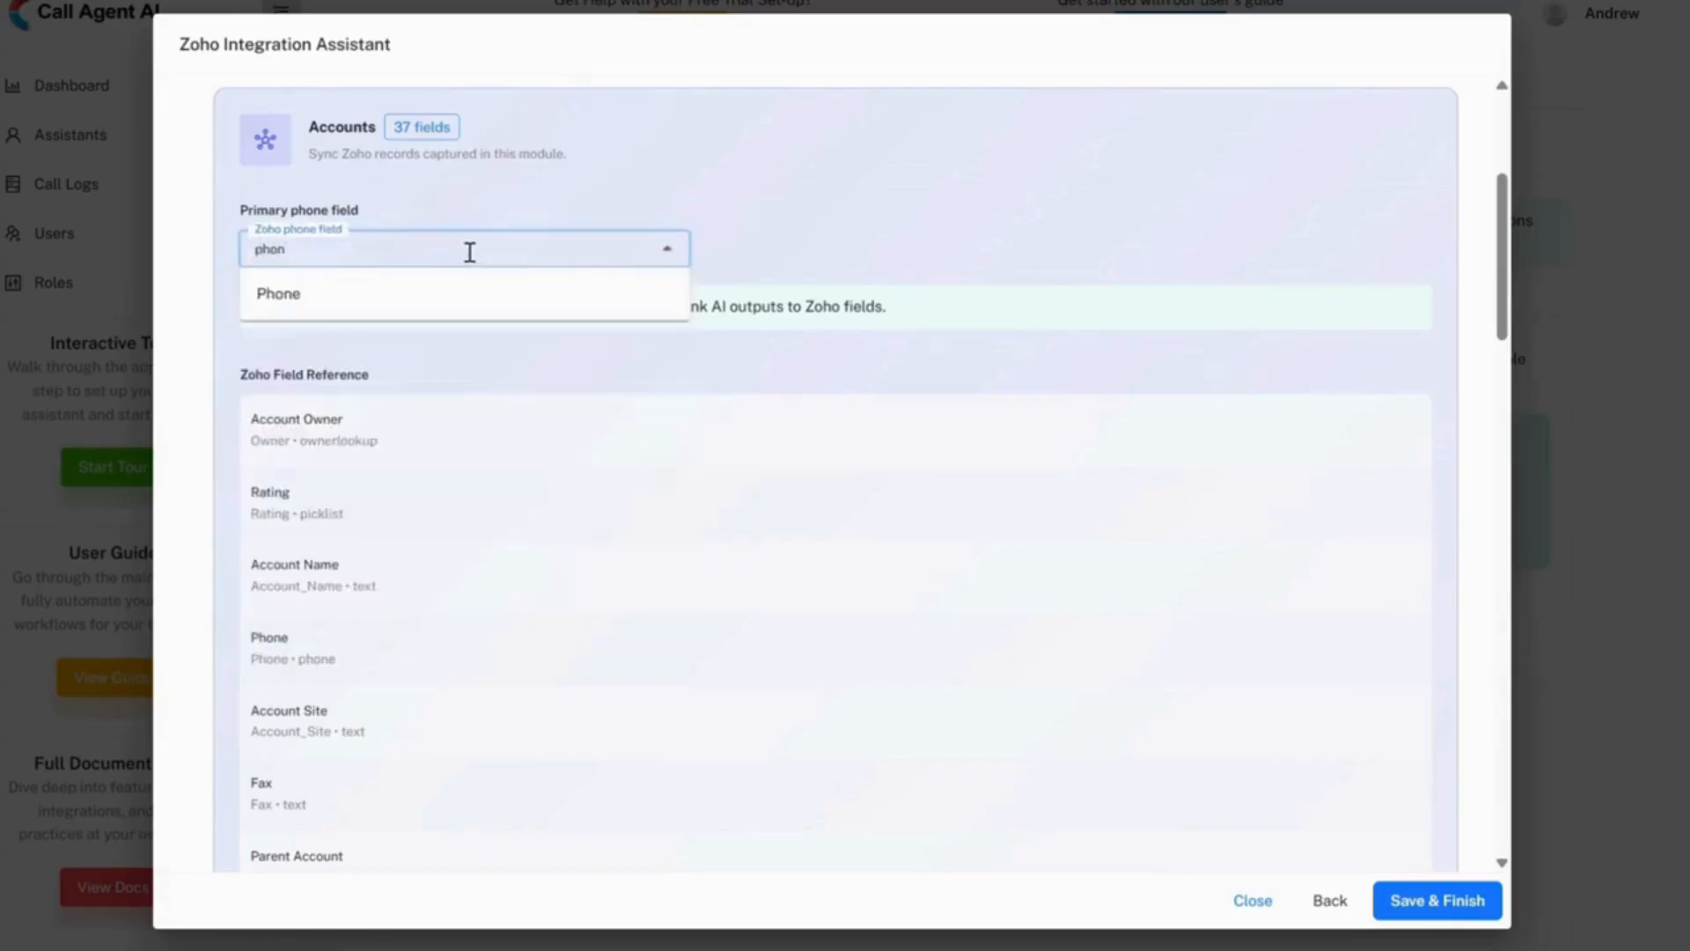
{"action": "left_click", "coordinate": [437, 299]}
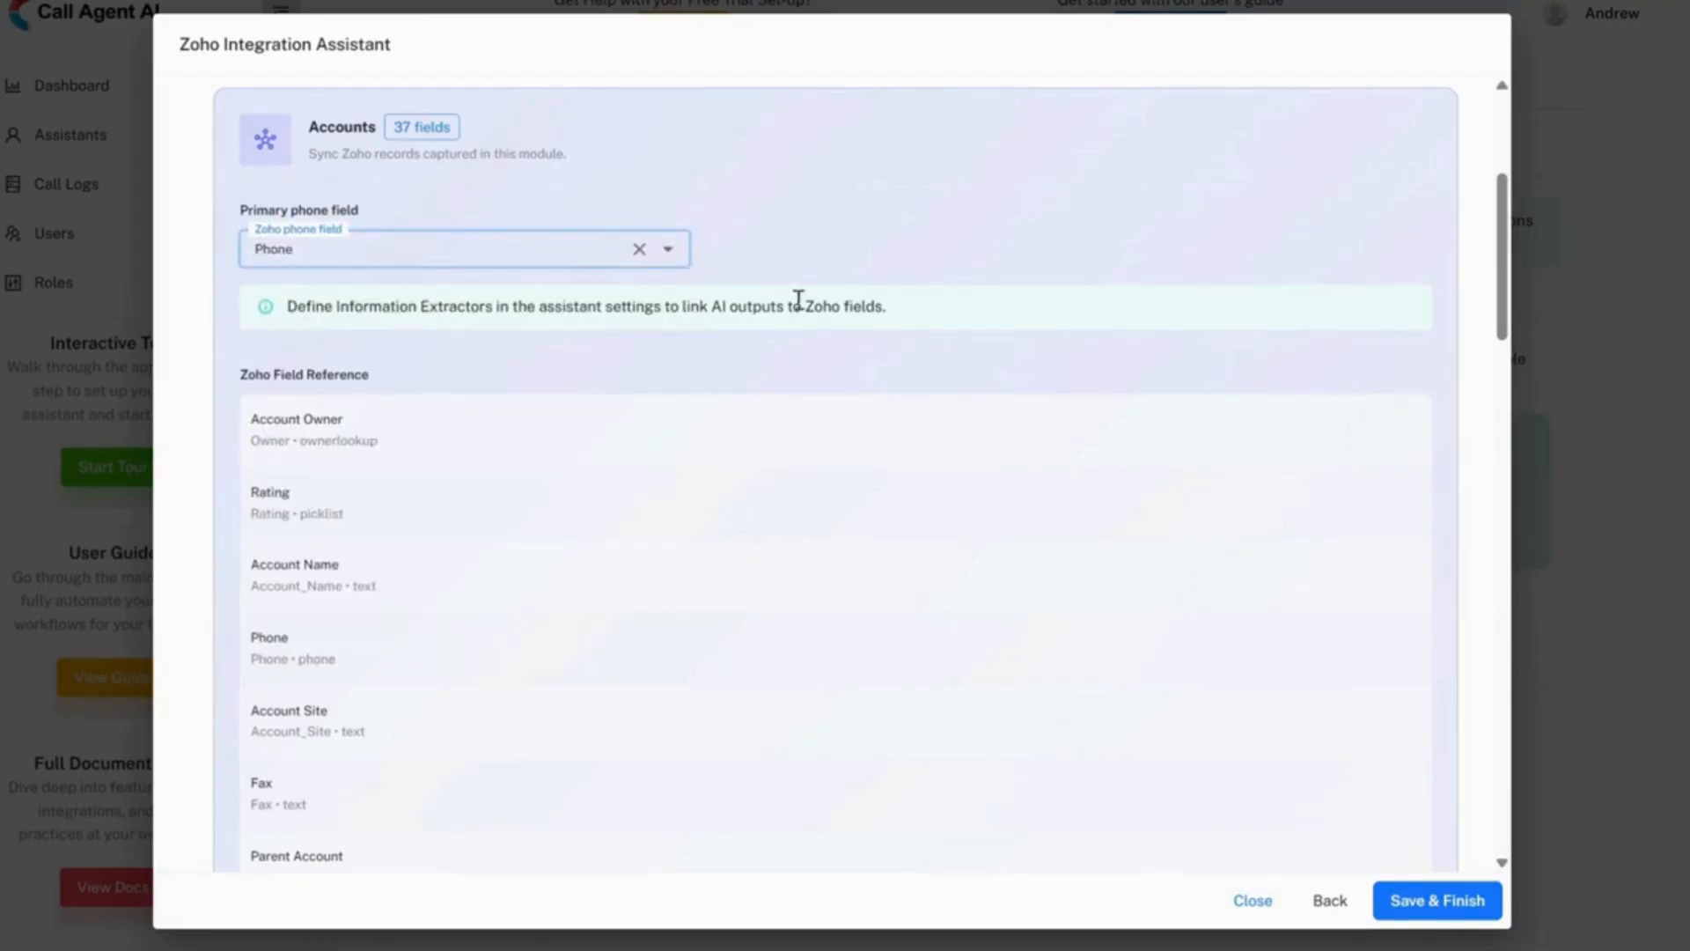
{"action": "scroll", "coordinate": [698, 467], "scroll_direction": "down", "scroll_amount": 4}
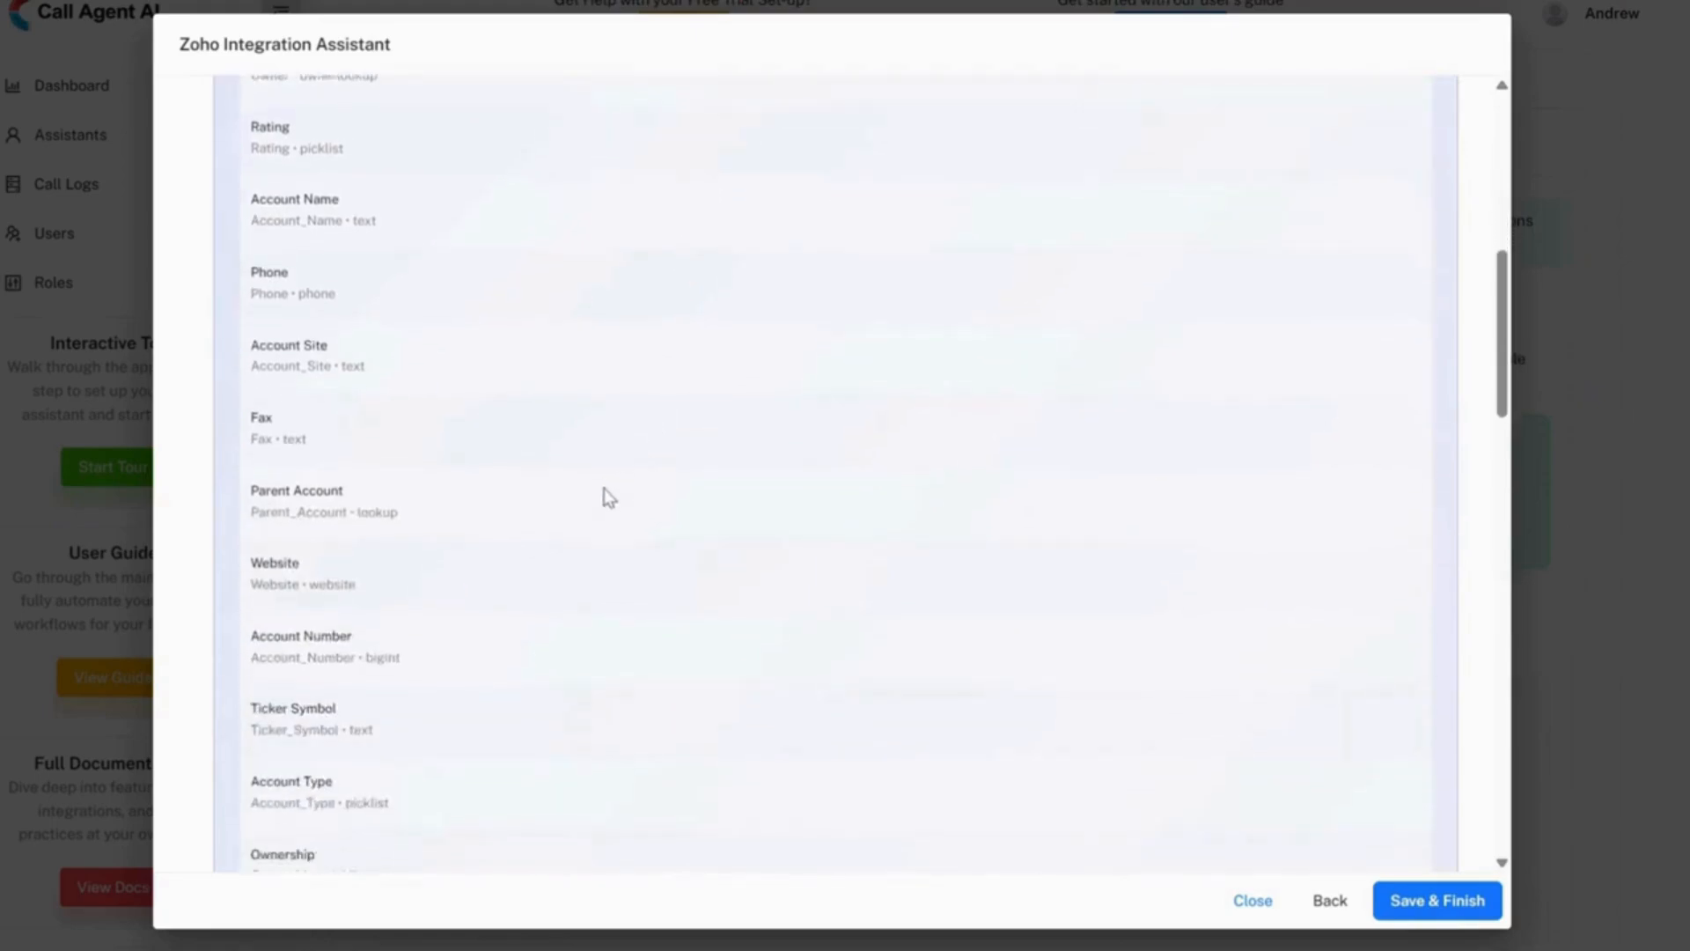
{"action": "scroll", "coordinate": [606, 497], "scroll_direction": "down", "scroll_amount": 10}
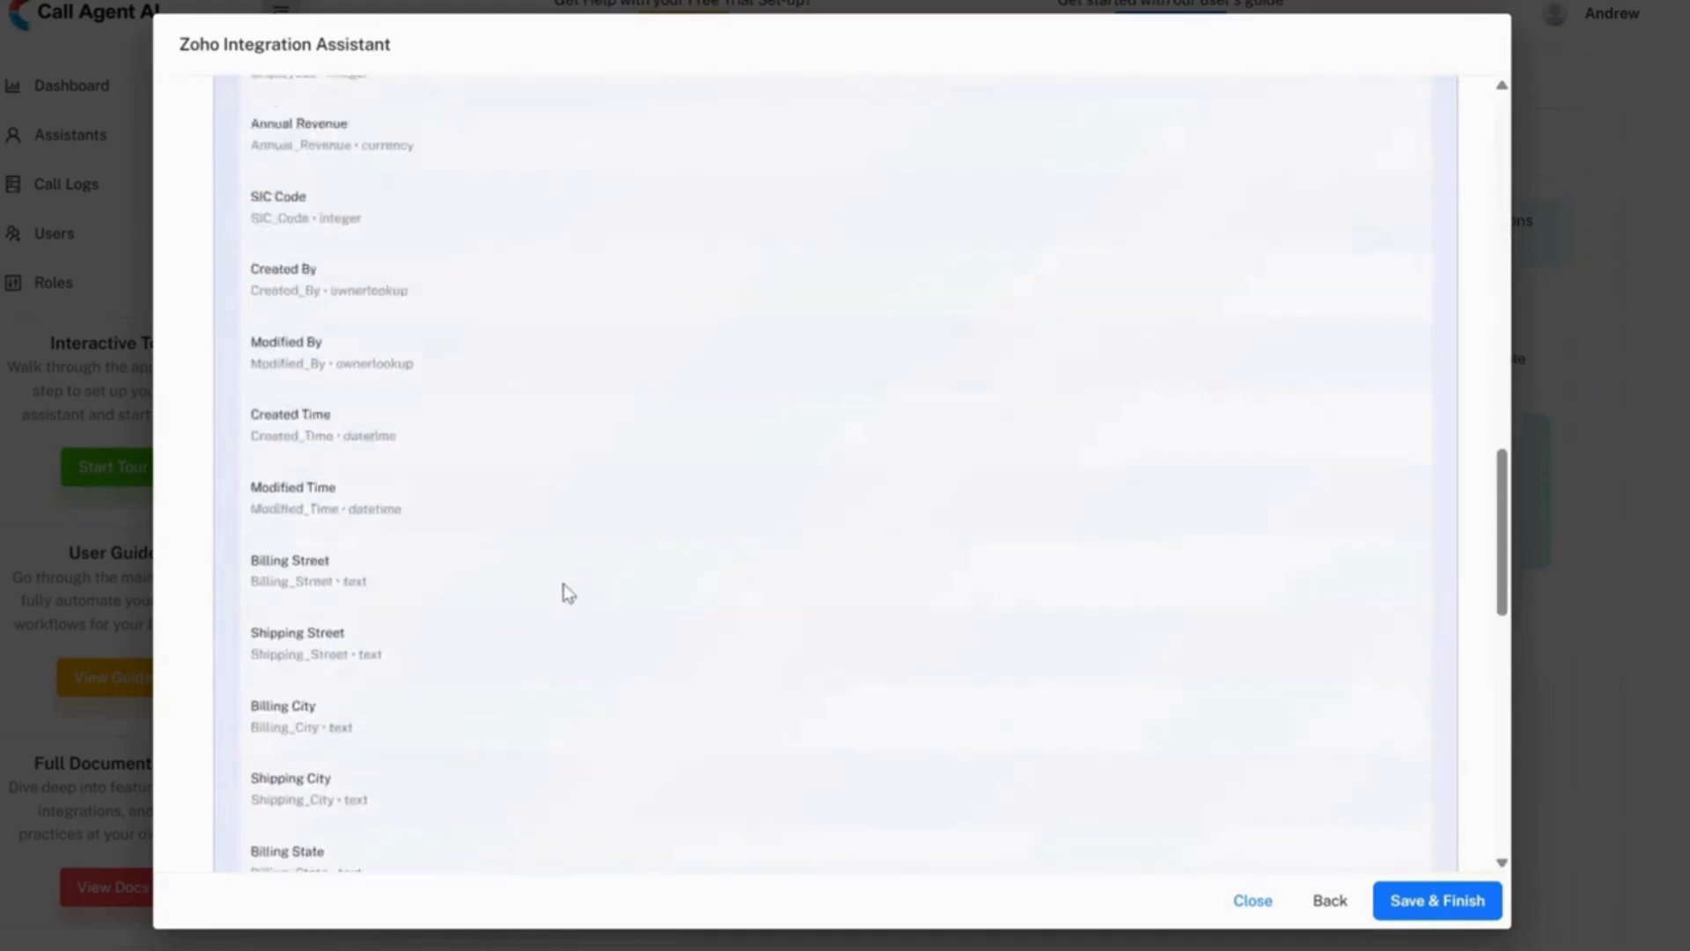
{"action": "scroll", "coordinate": [568, 592], "scroll_direction": "down", "scroll_amount": 8}
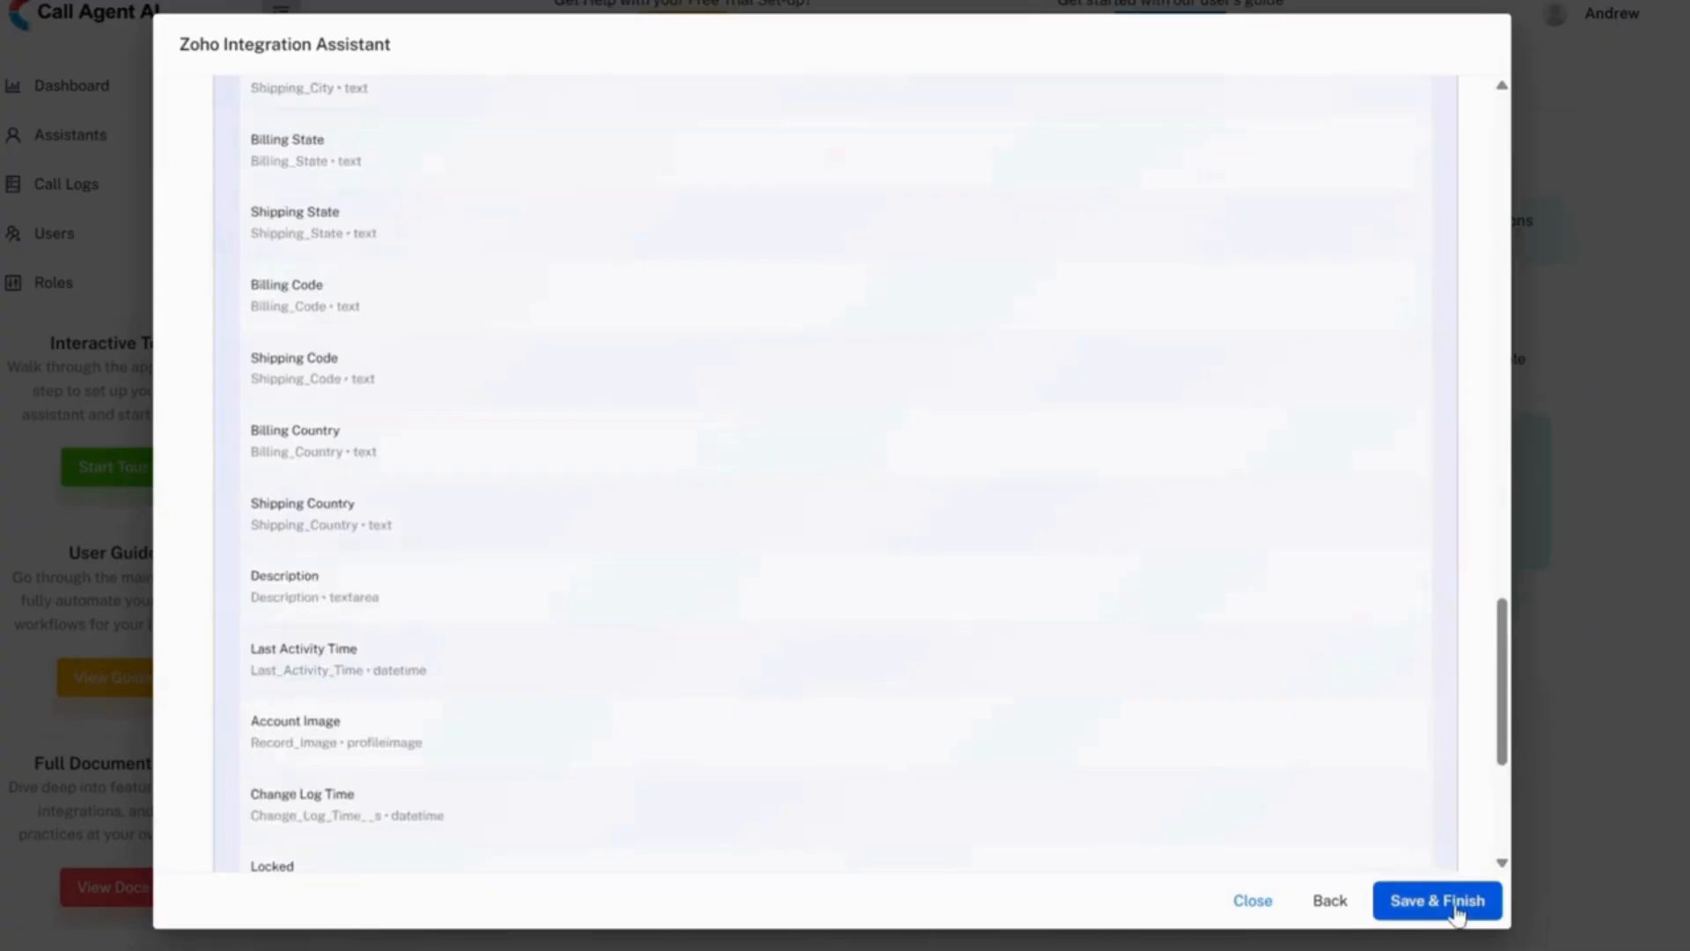
{"action": "left_click", "coordinate": [1454, 901]}
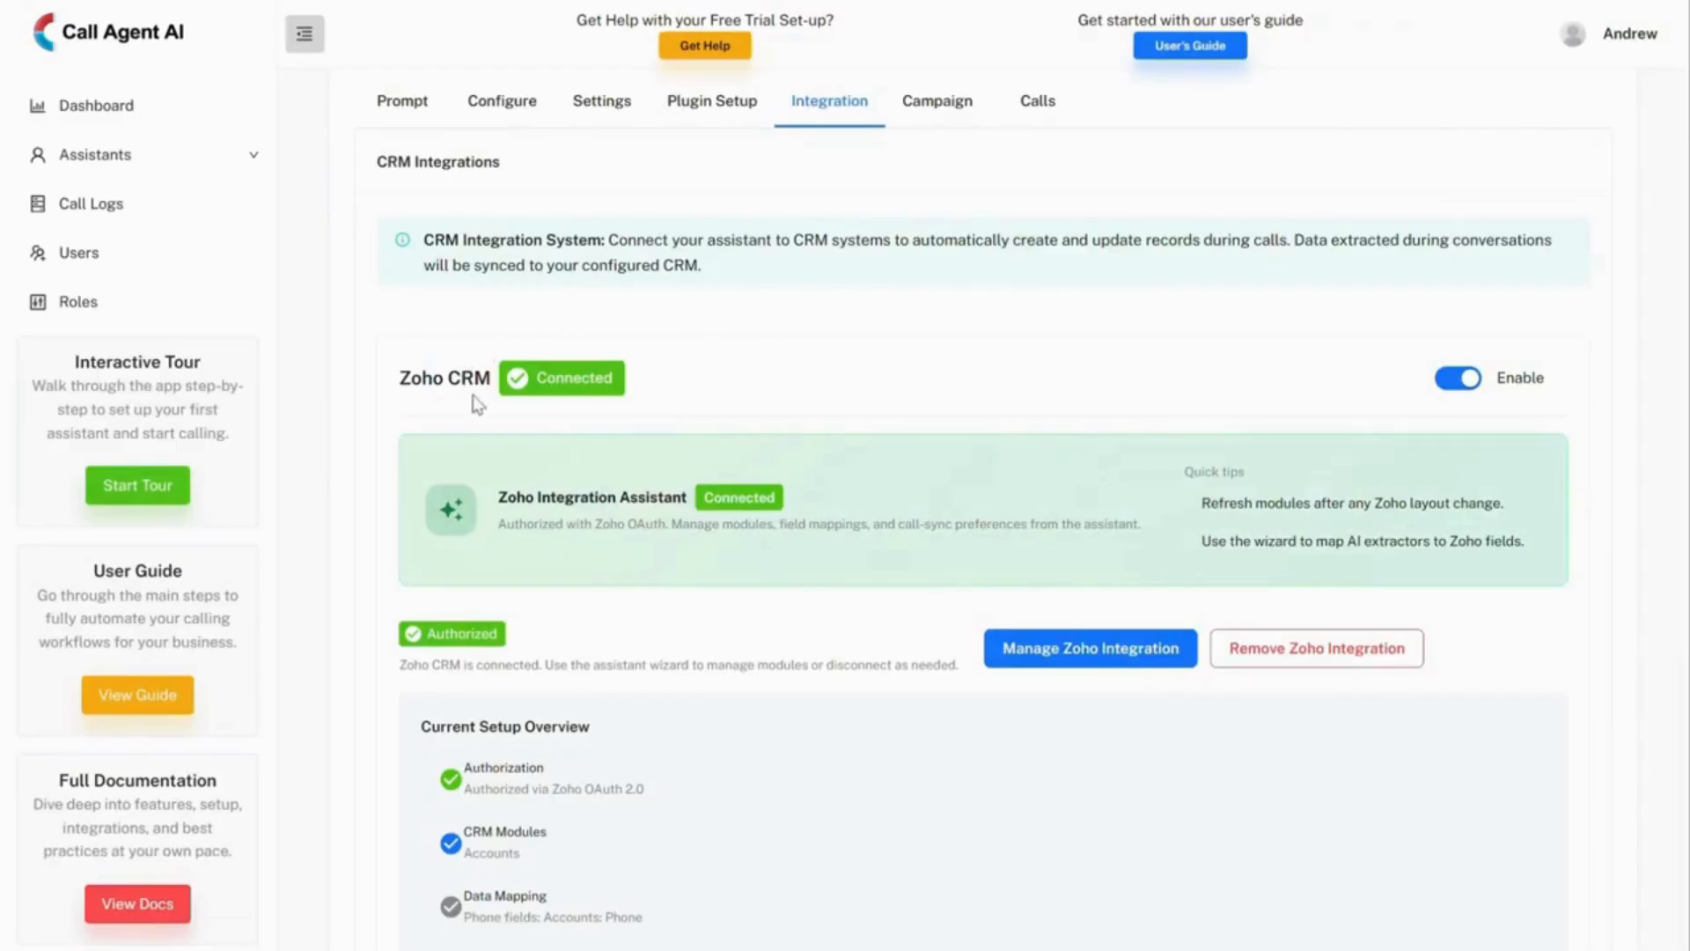
Check the Zoho CRM connection status and the call logging setting for known callers
{"action": "left_click_drag", "start_coordinate": [504, 393], "coordinate": [633, 392]}
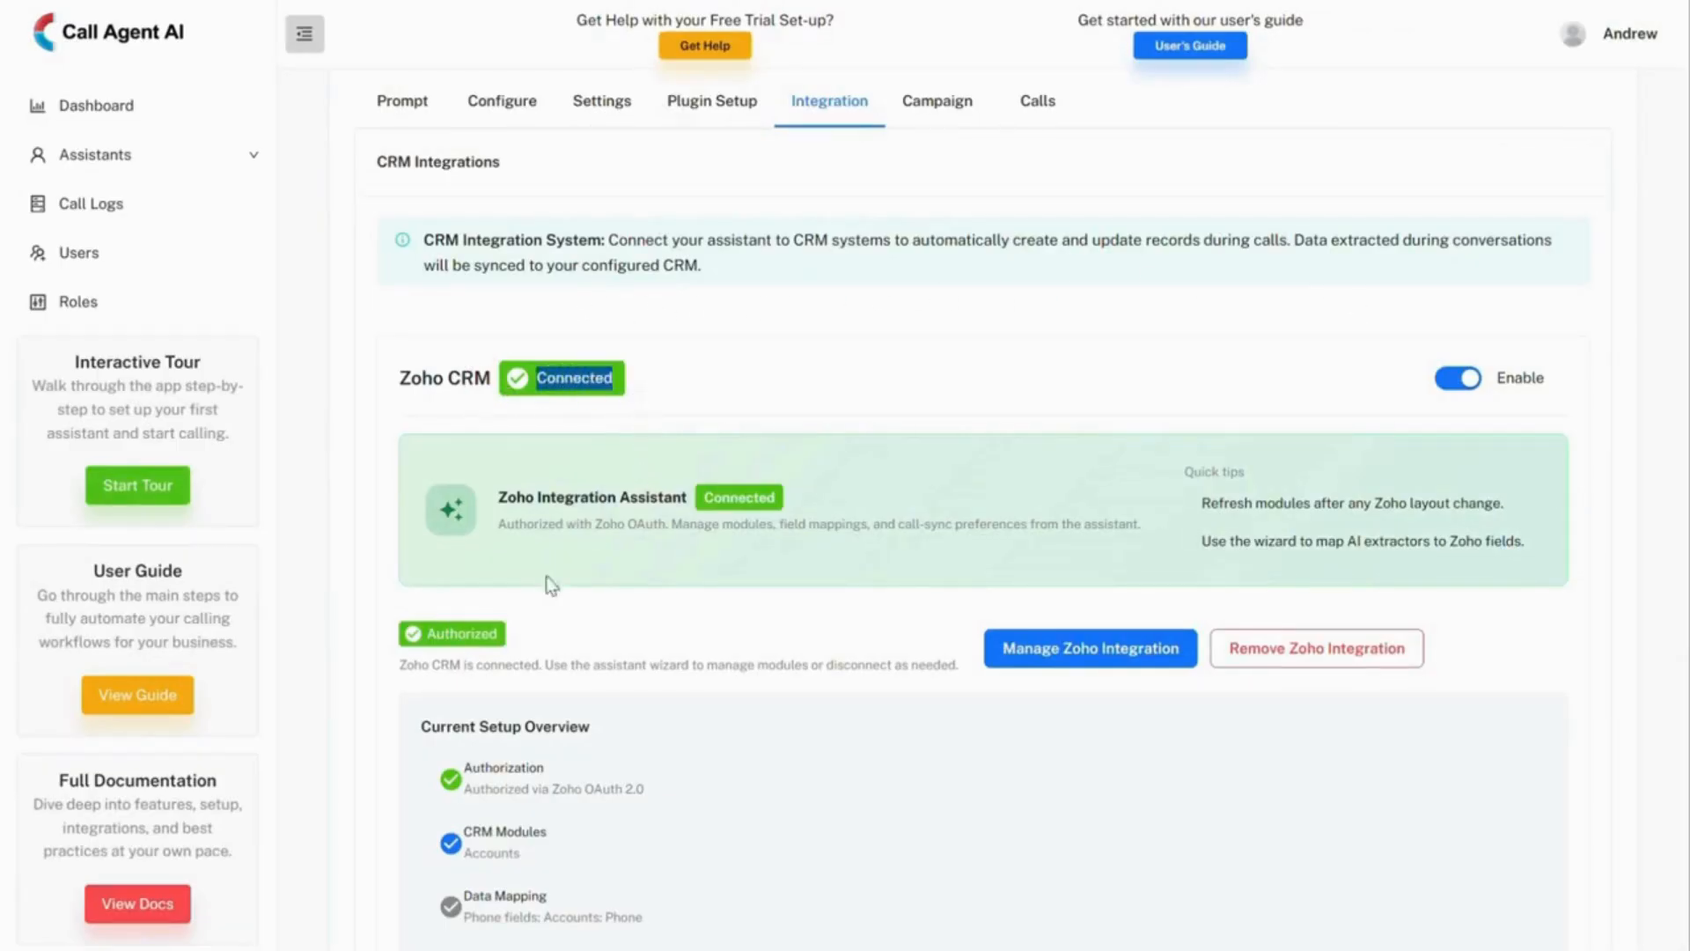
{"action": "left_click", "coordinate": [396, 660]}
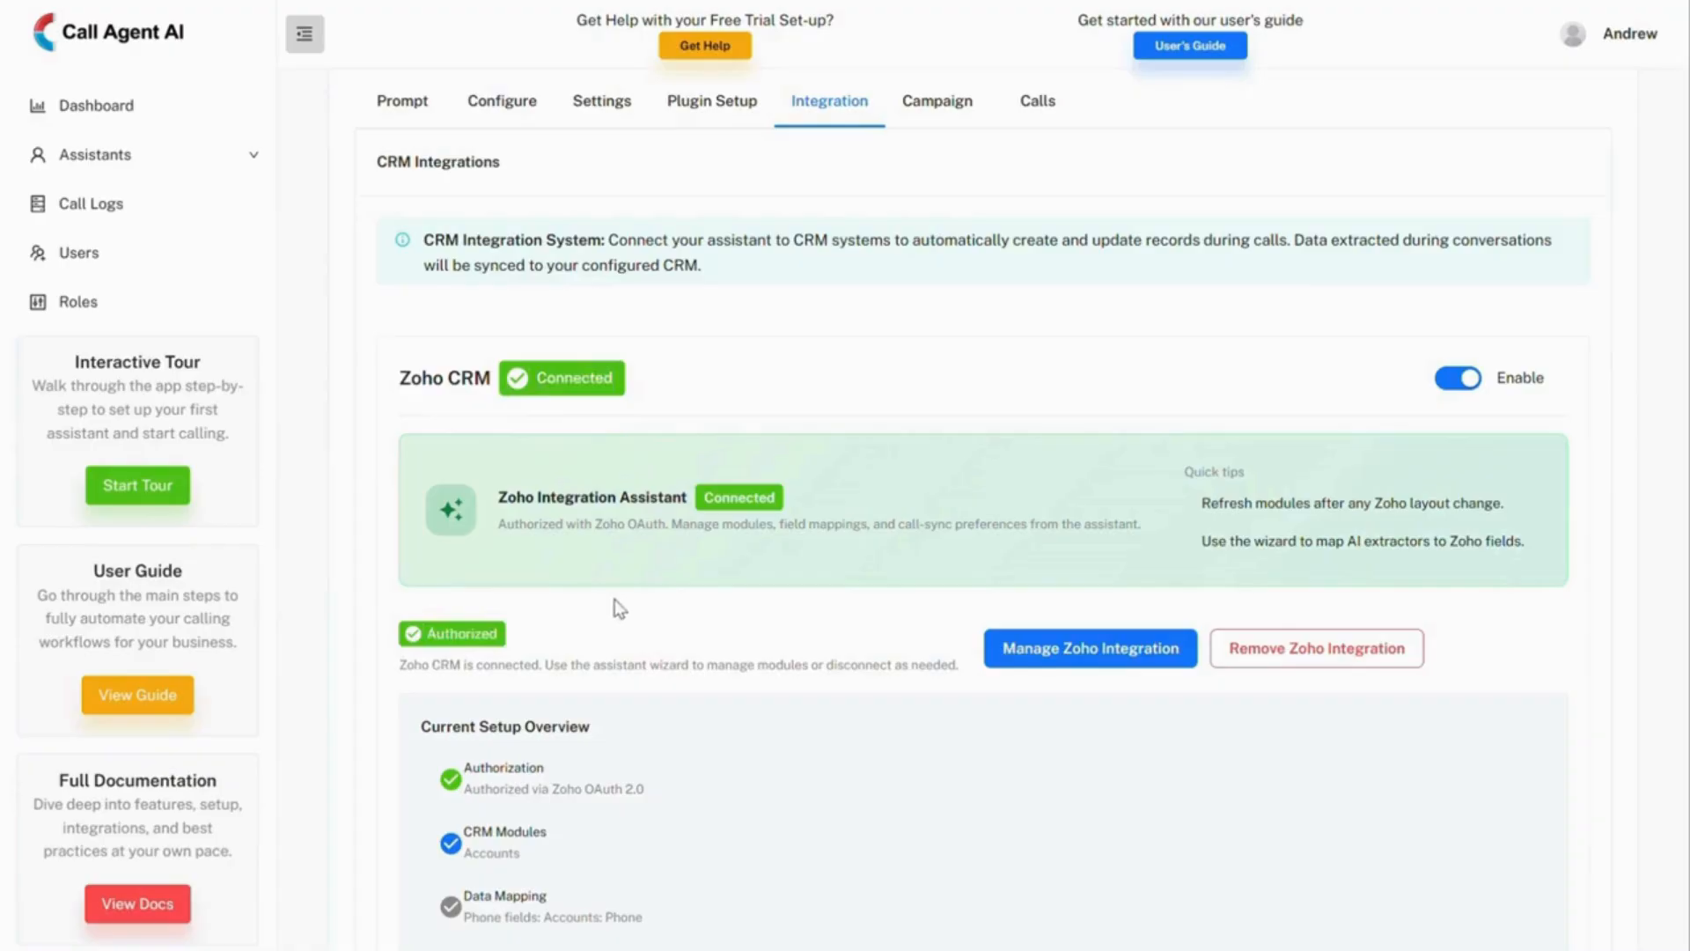
{"action": "scroll", "coordinate": [650, 583], "scroll_direction": "down", "scroll_amount": 8}
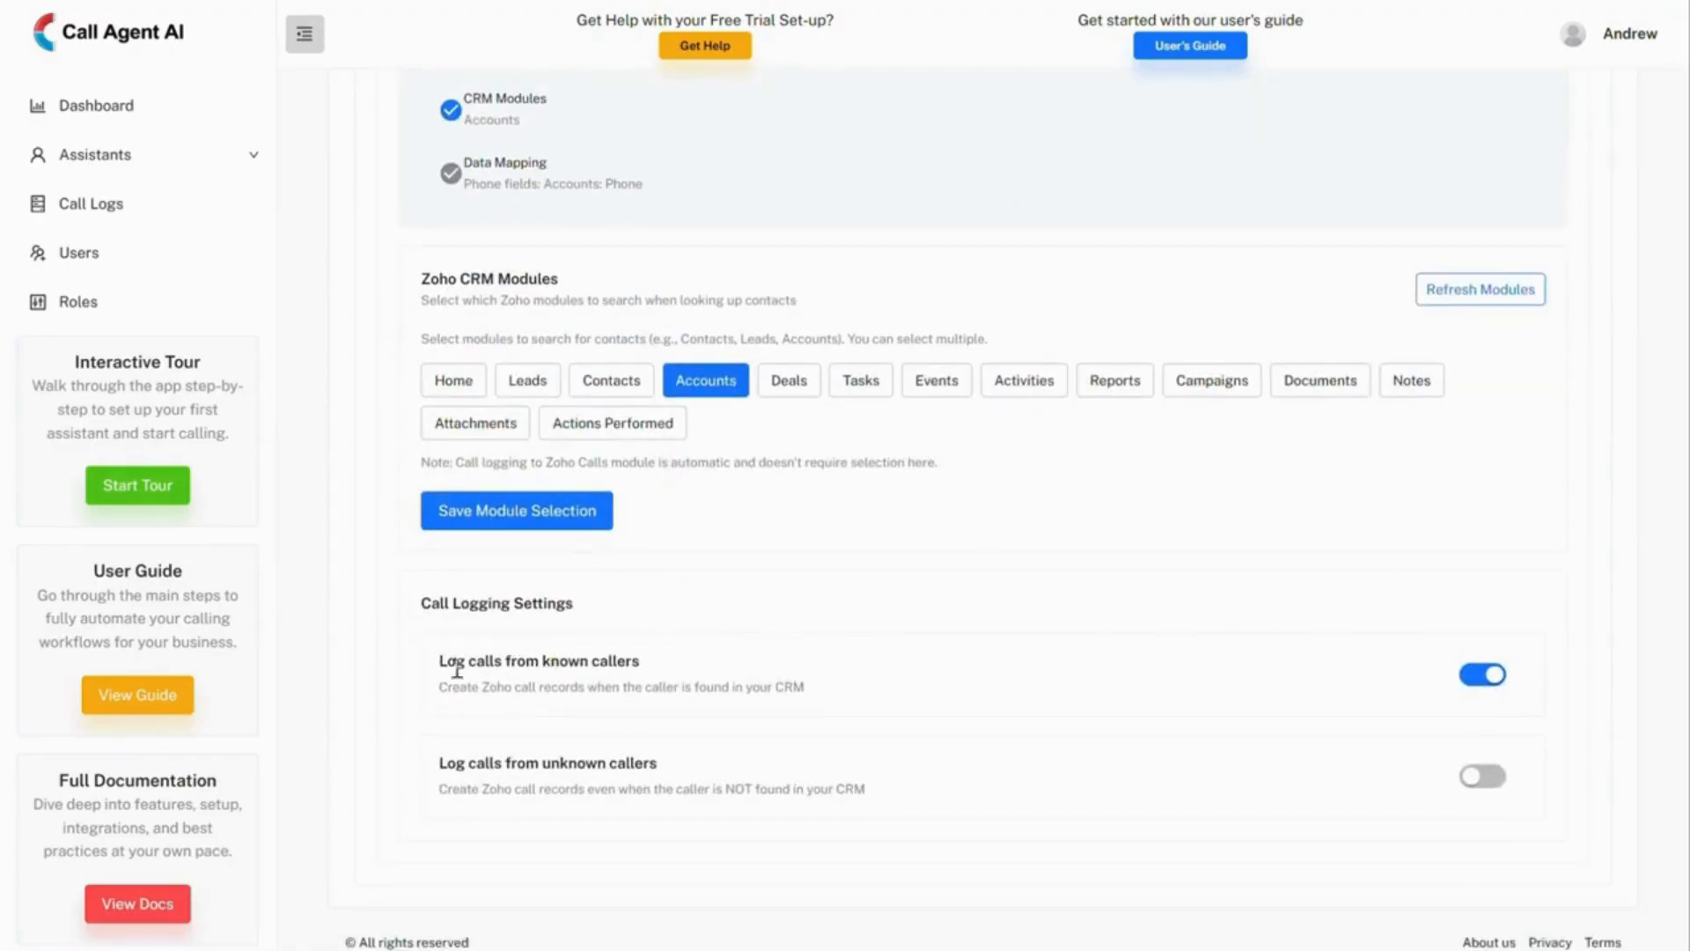
{"action": "left_click_drag", "start_coordinate": [436, 604], "coordinate": [578, 598]}
{"action": "left_click", "coordinate": [581, 605]}
{"action": "triple_click", "coordinate": [506, 664]}
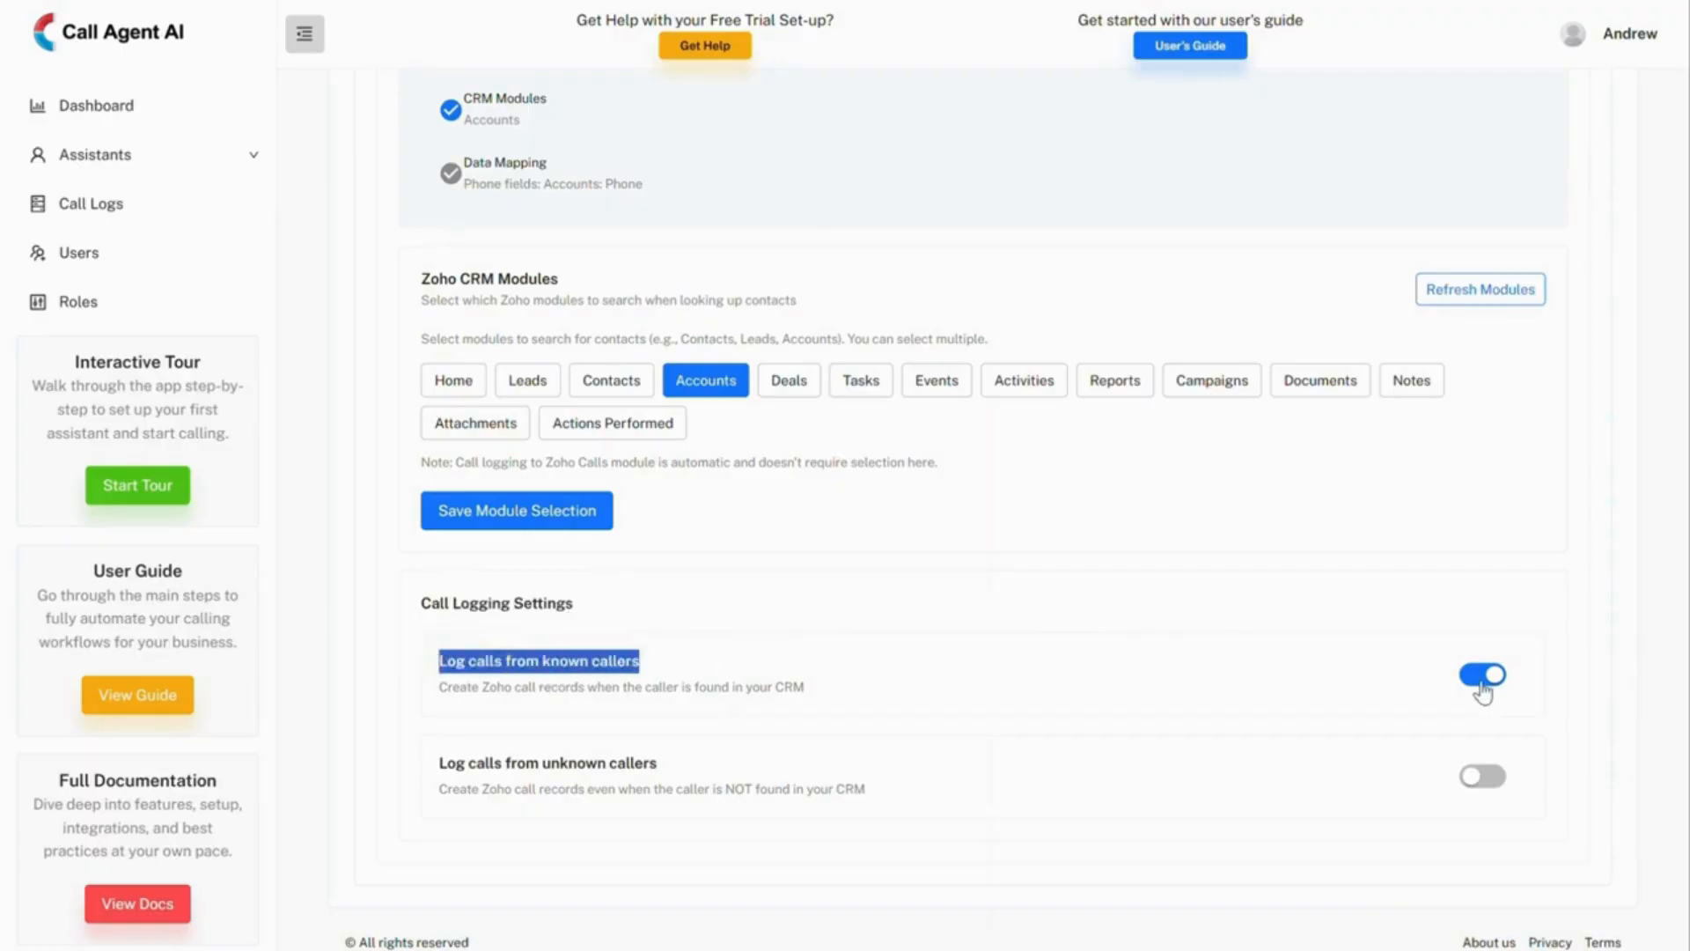
{"action": "left_click", "coordinate": [709, 728]}
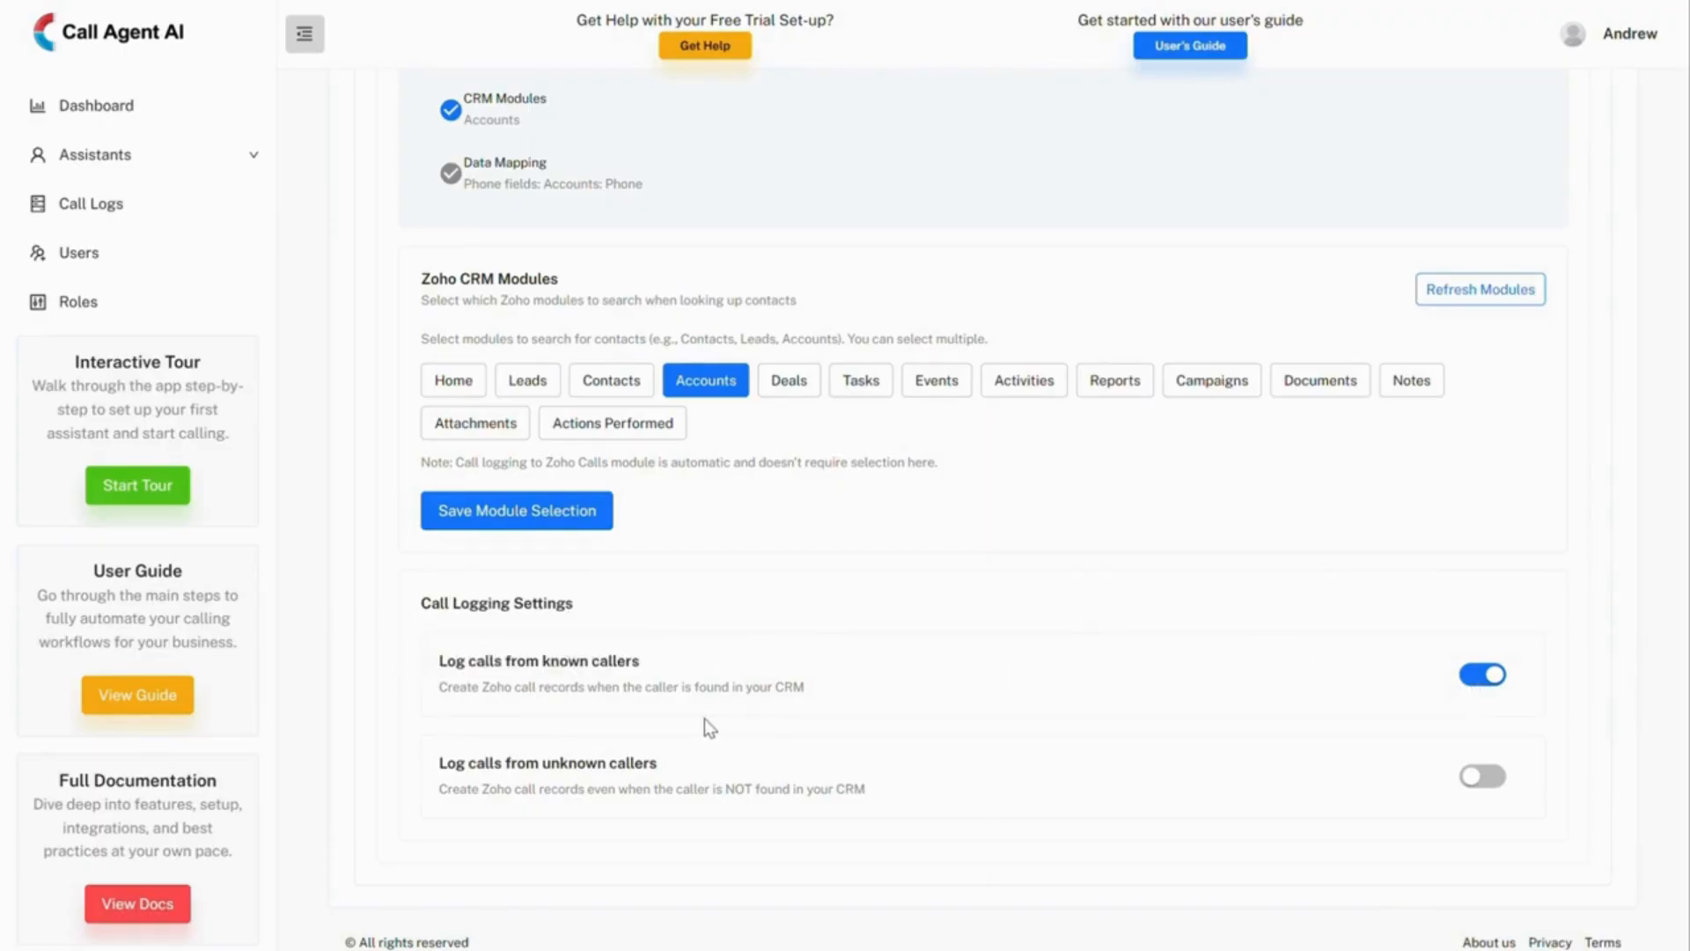
Enable logging of calls from unknown callers in the call logging settings
{"action": "triple_click", "coordinate": [579, 757]}
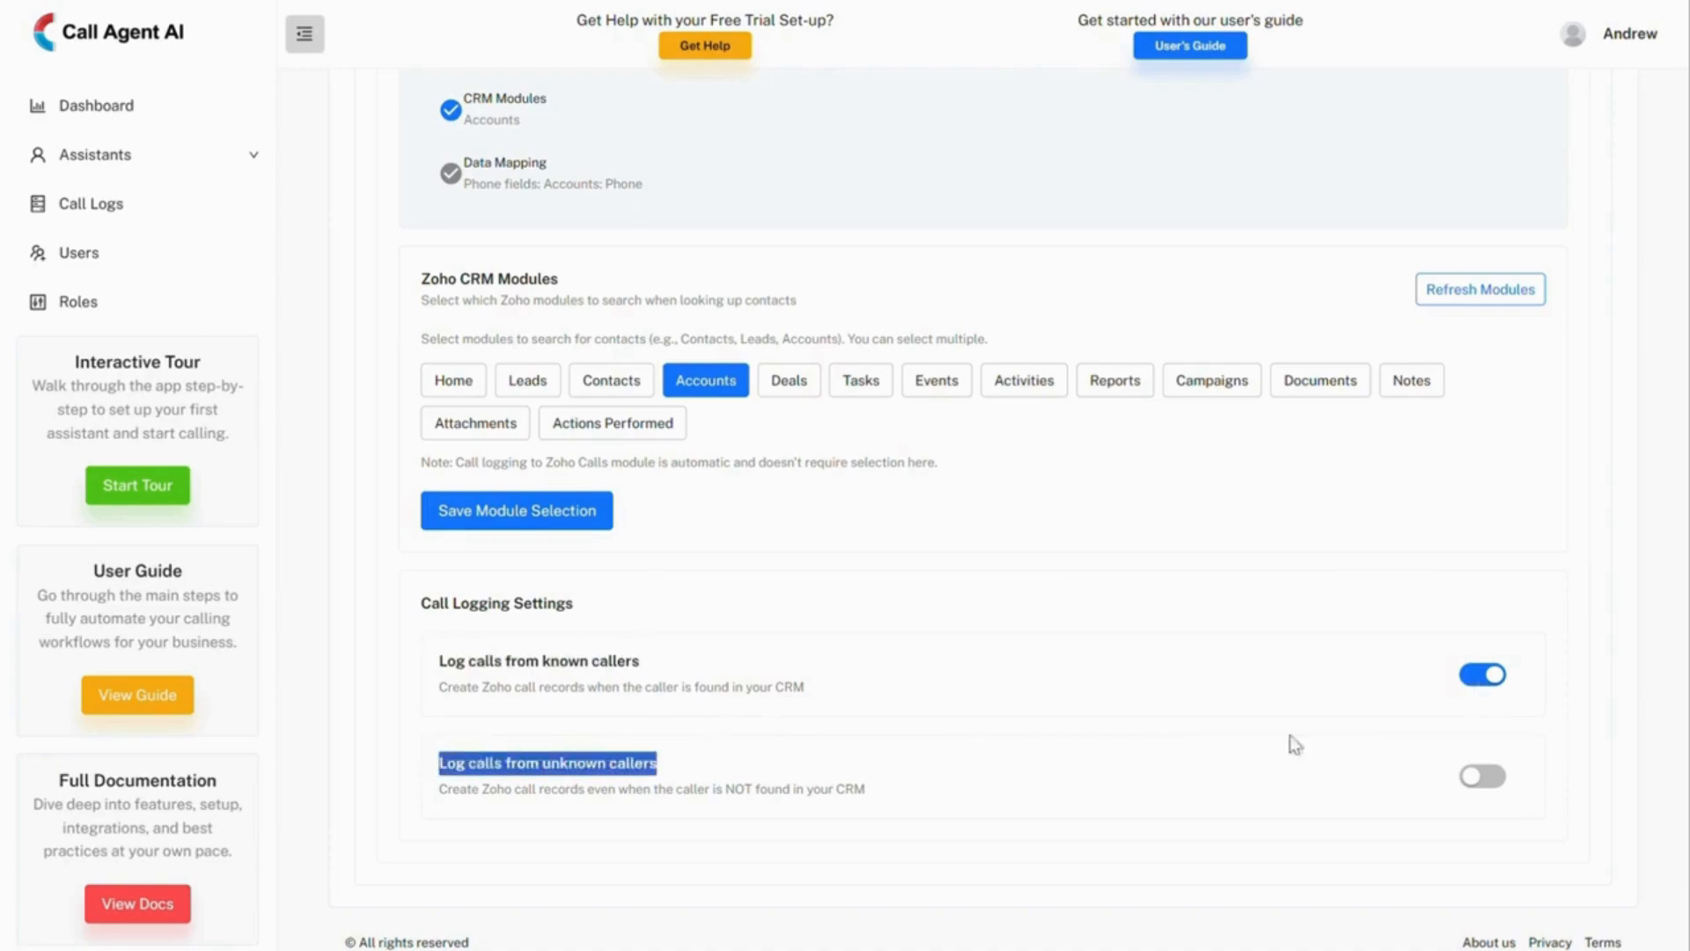
{"action": "left_click", "coordinate": [1493, 776]}
{"action": "left_click", "coordinate": [912, 712]}
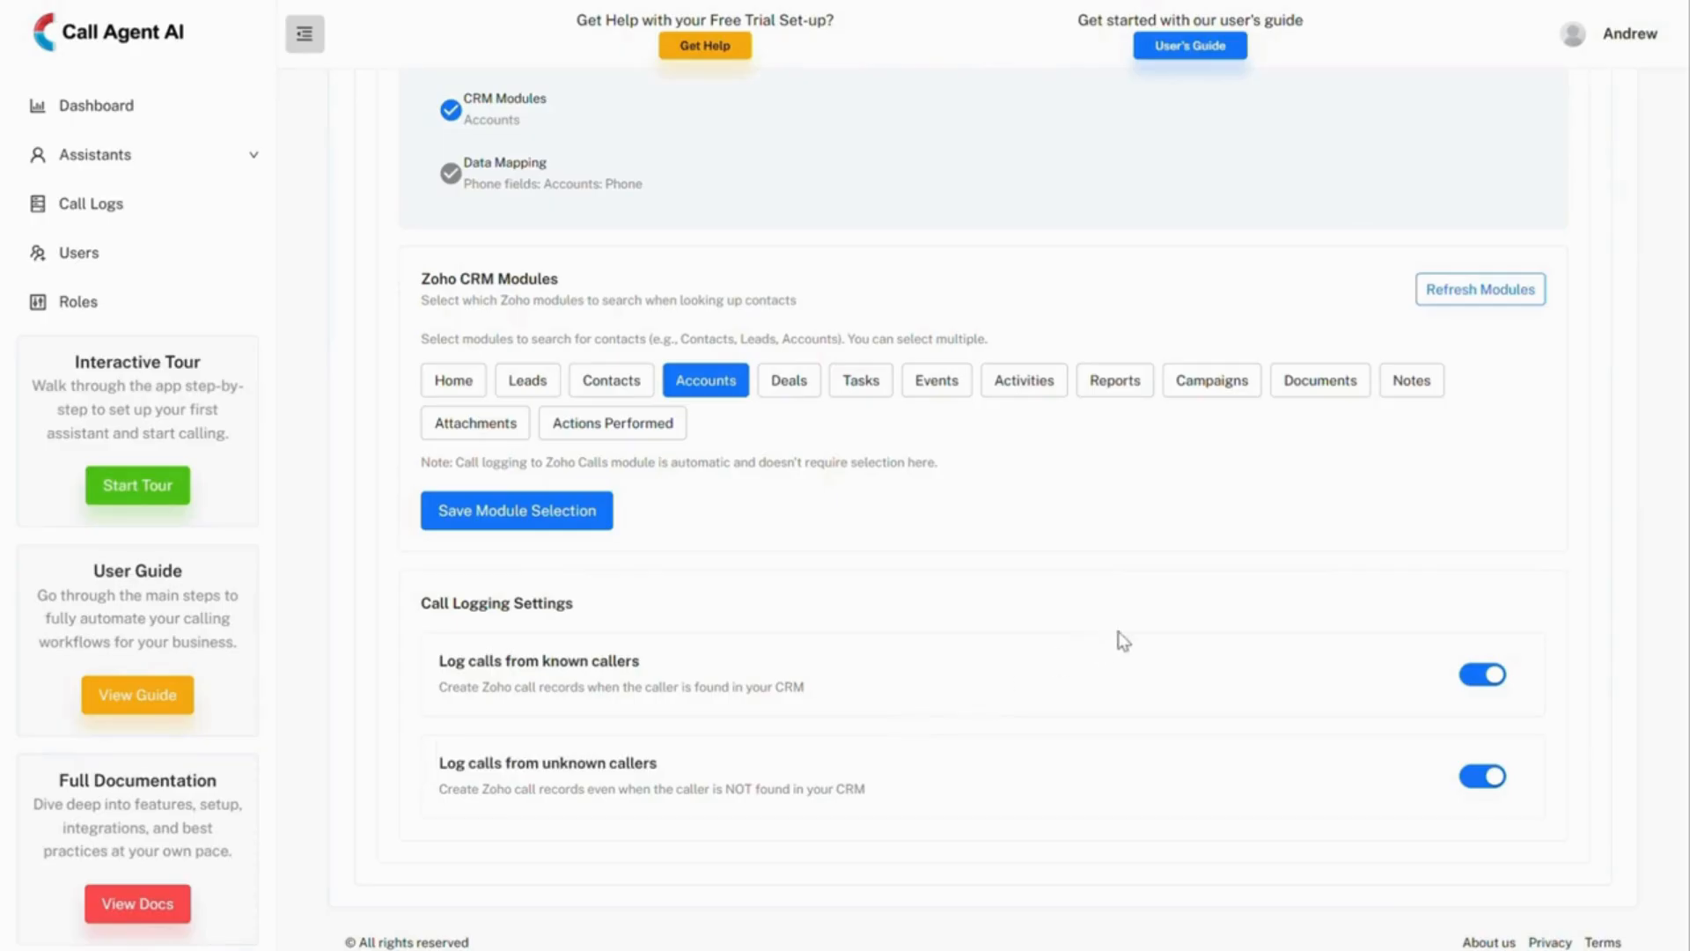
Submit the assistant's updated configuration
{"action": "scroll", "coordinate": [1375, 572], "scroll_direction": "up", "scroll_amount": 10}
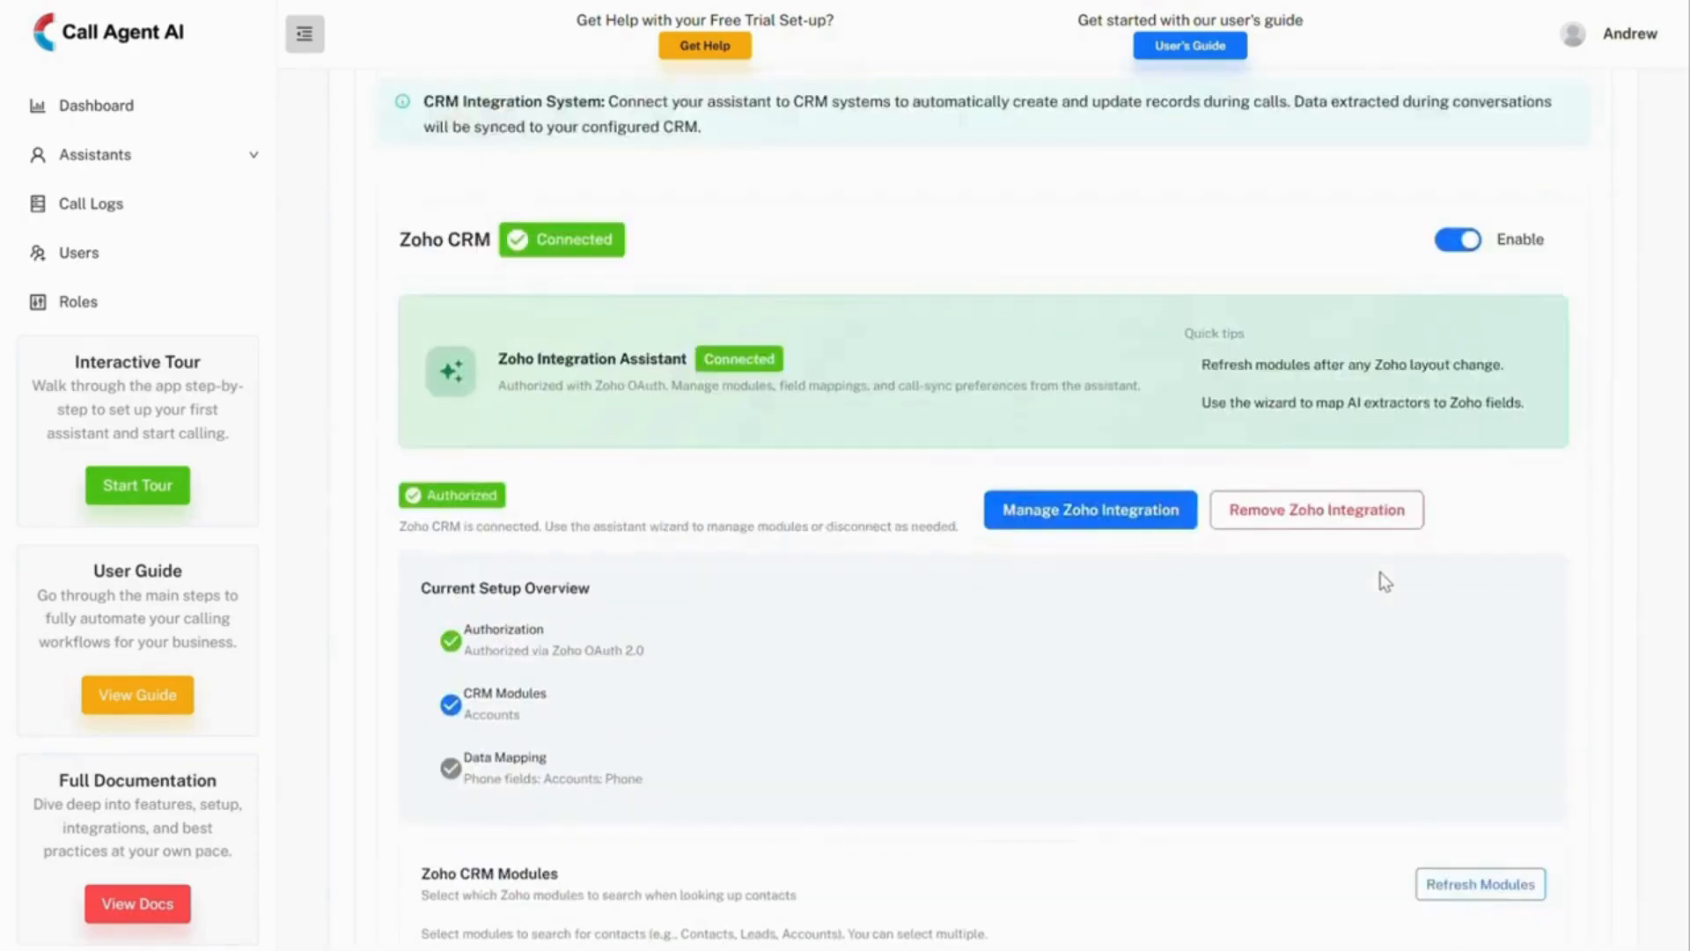
{"action": "scroll", "coordinate": [1383, 577], "scroll_direction": "up", "scroll_amount": 3}
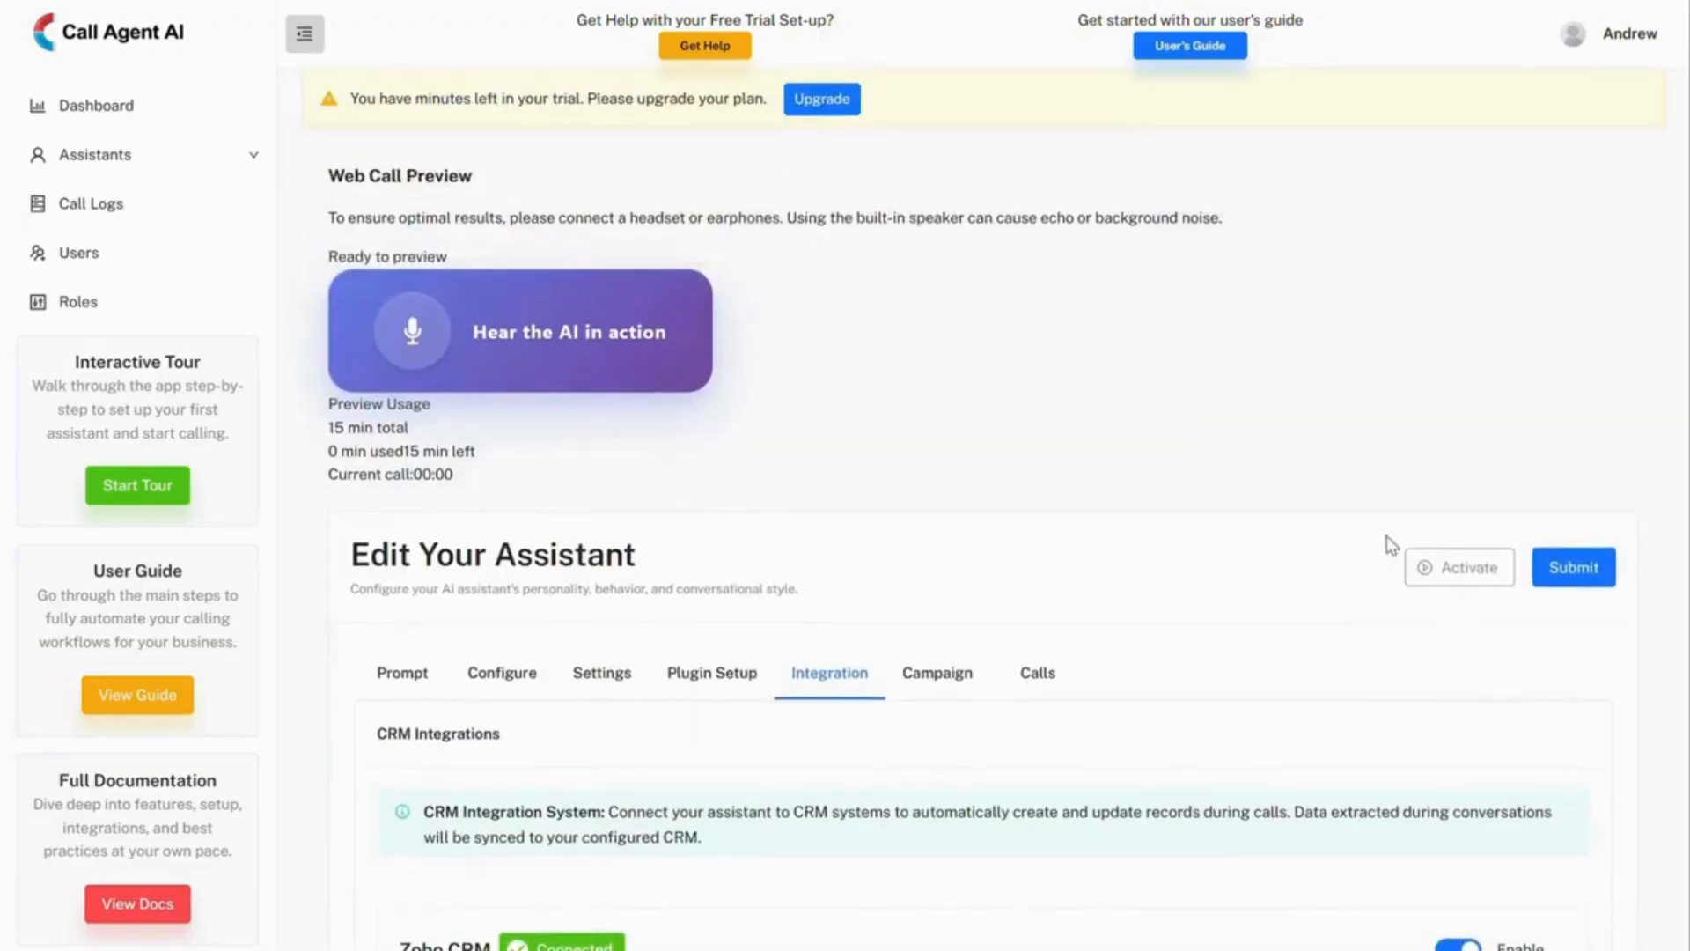
{"action": "left_click", "coordinate": [1581, 571]}
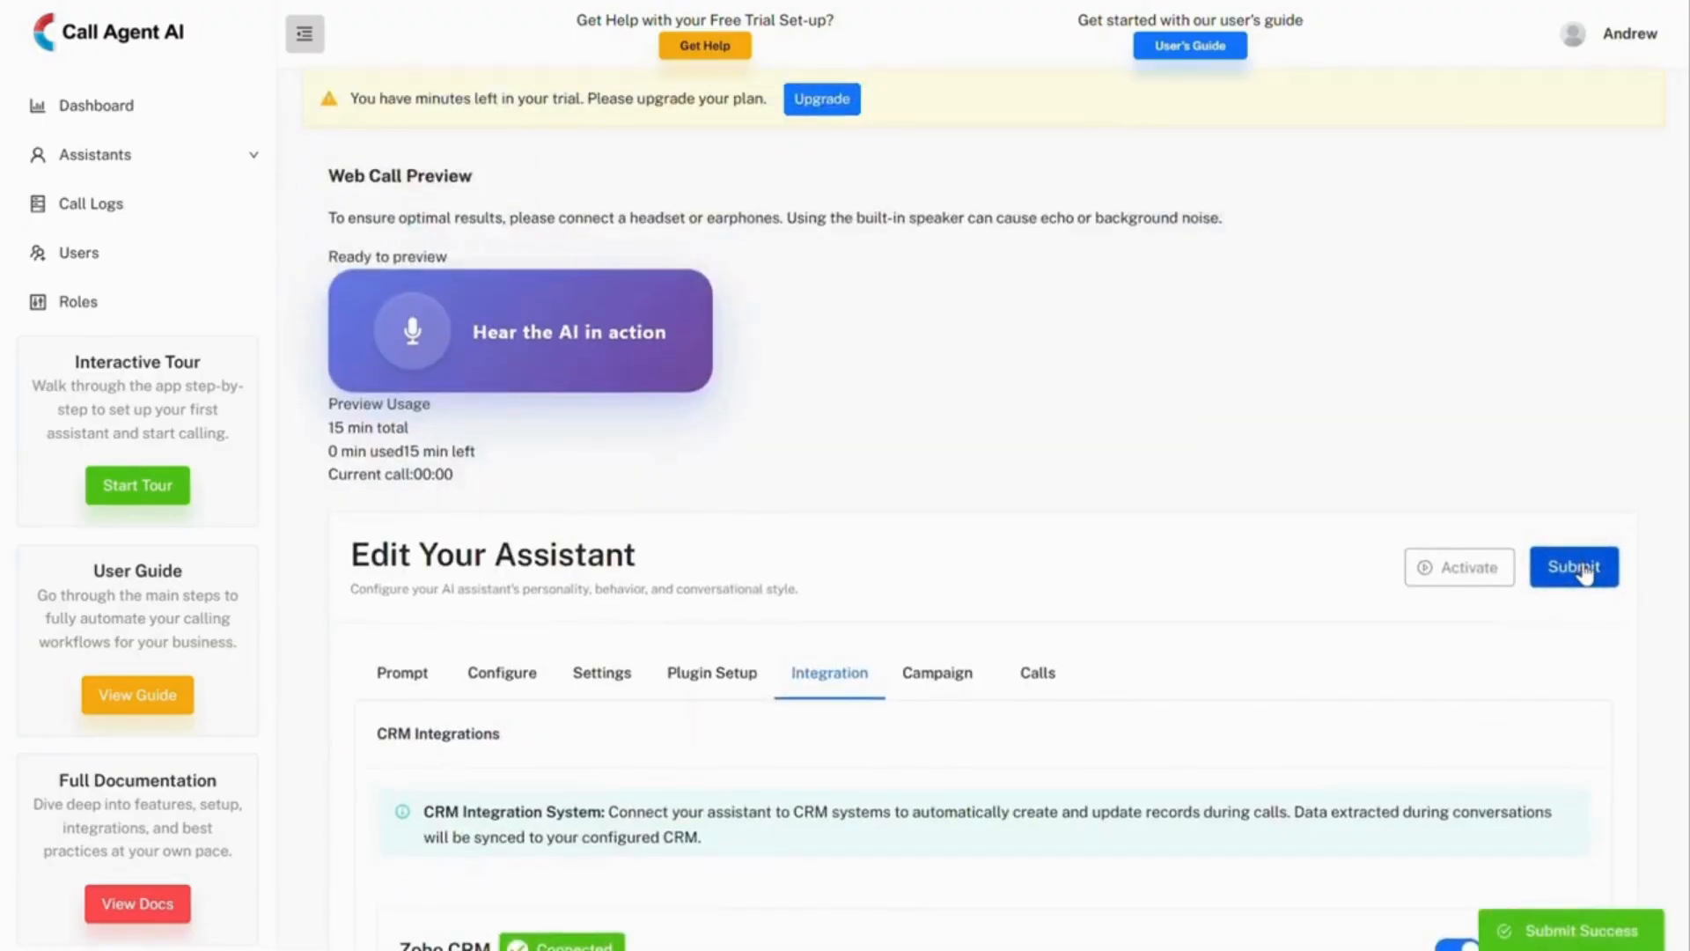